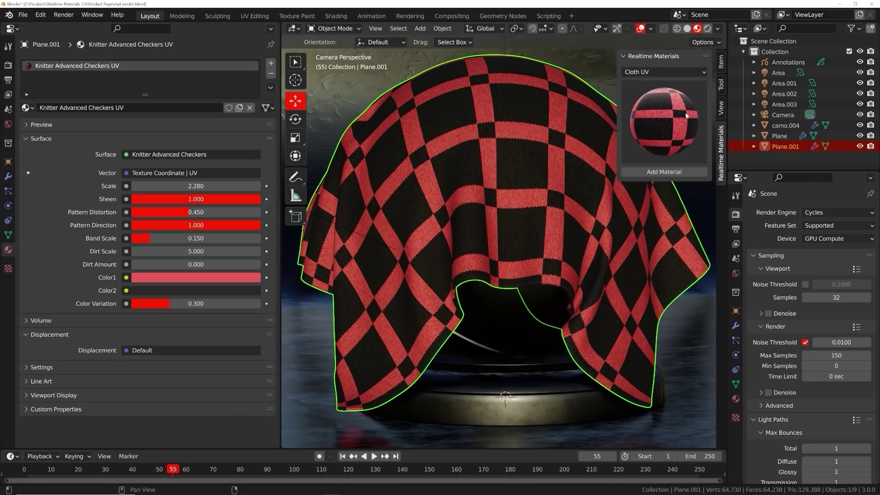
Step: Apply the Knitter Picnic cloth material to the drape and set its Color1 to orange
left_click(642, 151)
left_click(472, 240)
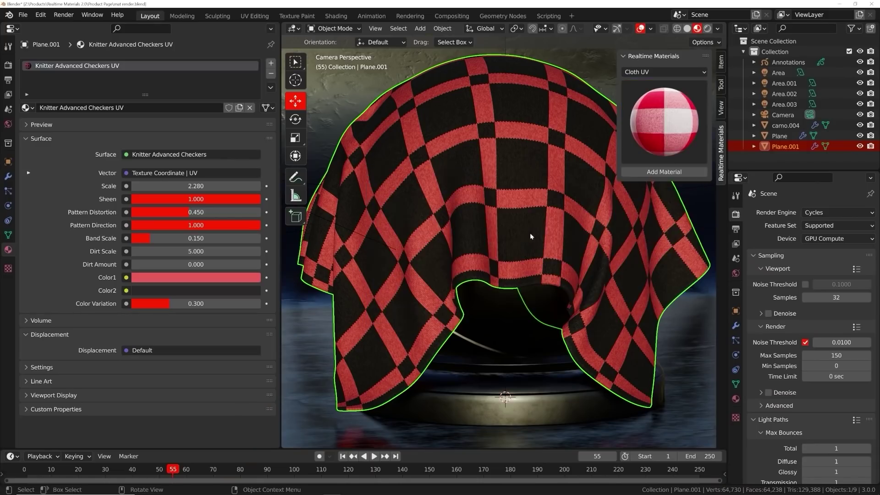
left_click(658, 172)
left_click(185, 277)
left_click(163, 201)
Step: Apply the Chipped Paint realtime material to the Text object
left_click(186, 278)
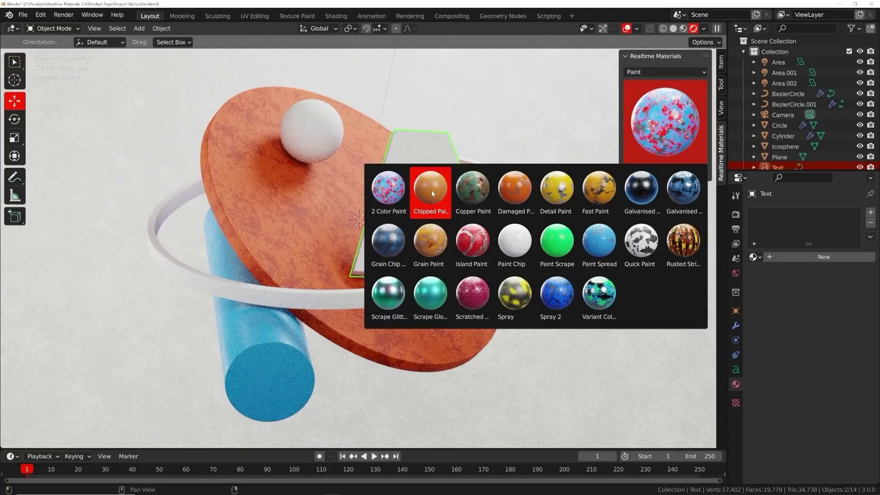
left_click(431, 191)
left_click(664, 172)
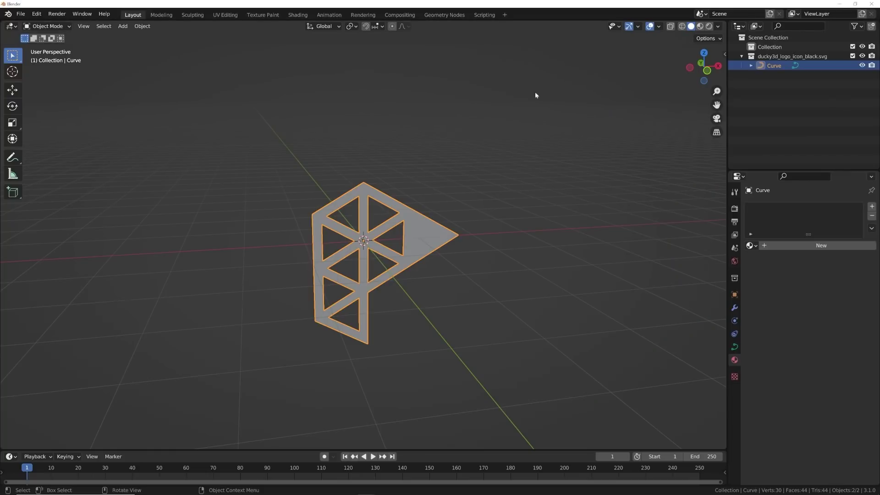
middle_click_drag(479, 244, 459, 240)
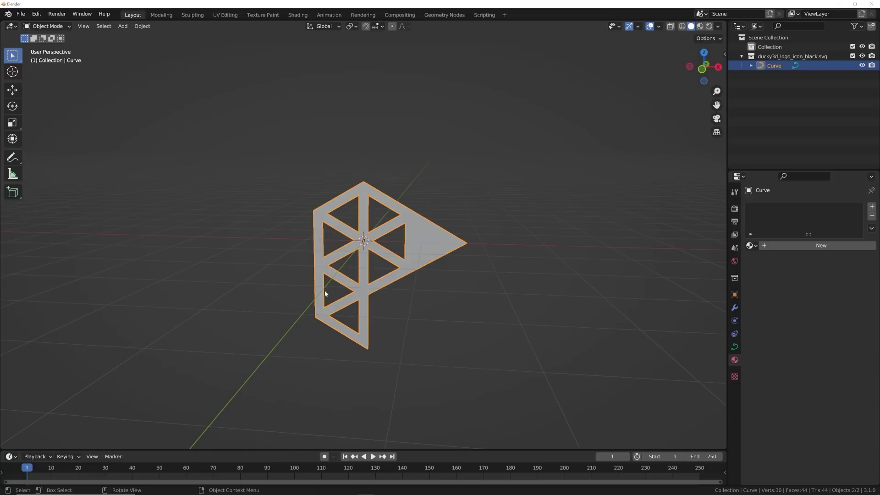
left_click(447, 282)
left_click(419, 248)
middle_click_drag(419, 249, 372, 286)
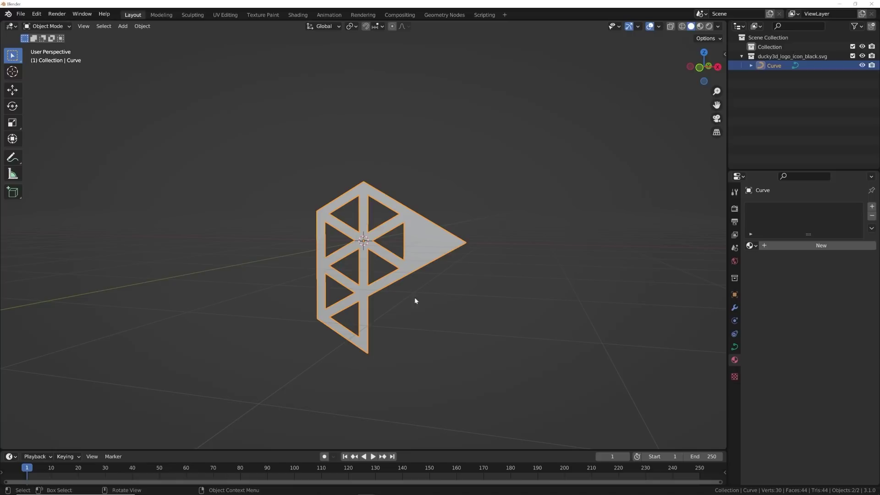
left_click(432, 296)
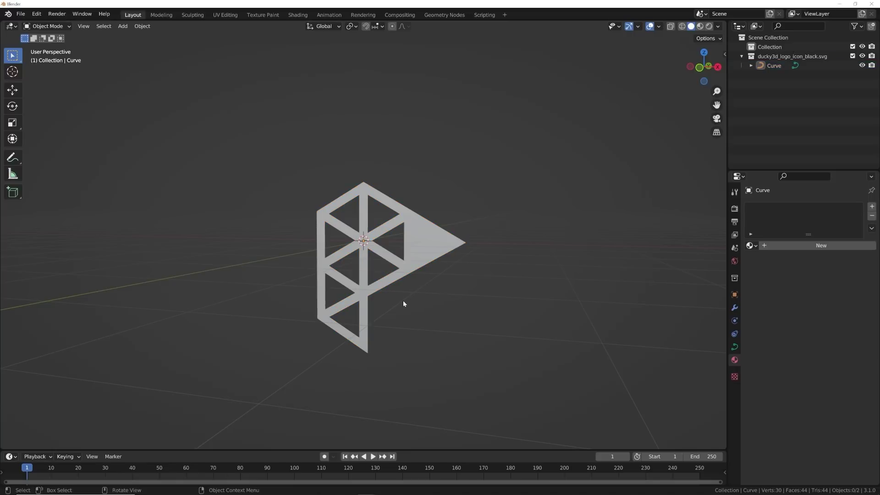
left_click(426, 266)
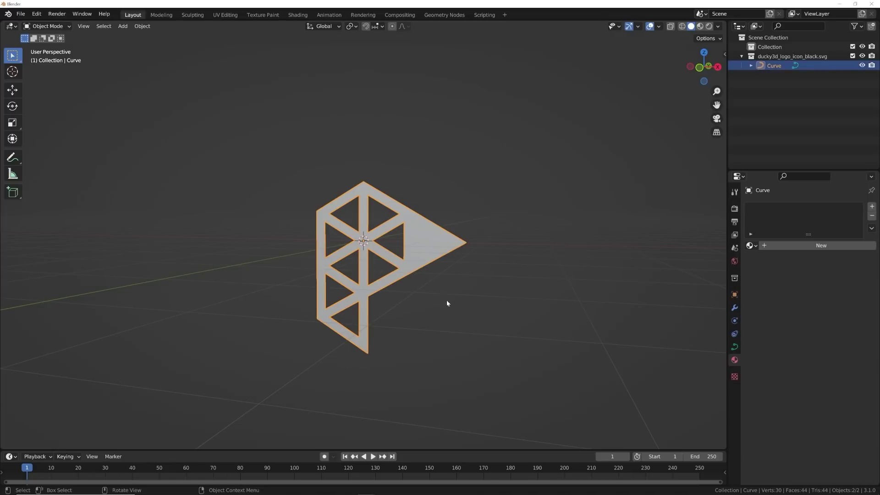
mouse_move(433, 296)
middle_mouse_down()
mouse_move(451, 298)
mouse_move(443, 293)
middle_mouse_up()
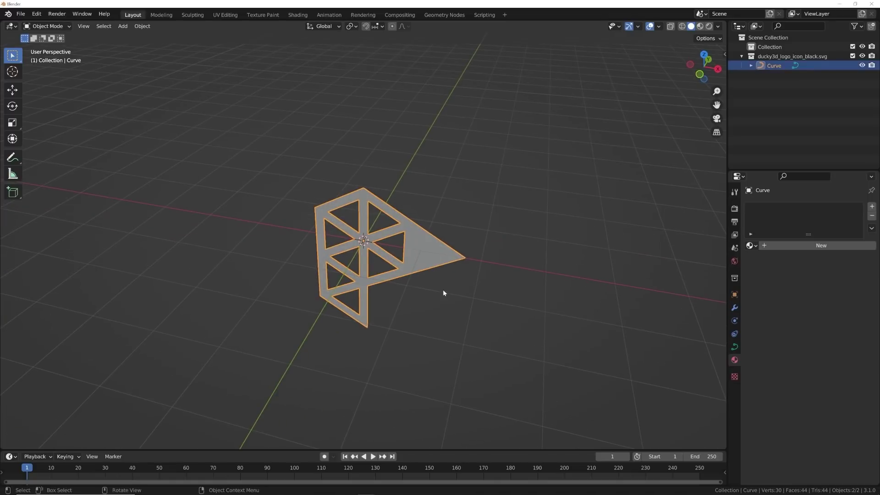
Step: In Edit Mode, grab one logo control point, cancel the move, and return to Object Mode
key("Tab")
scroll(431, 259, "up", 6)
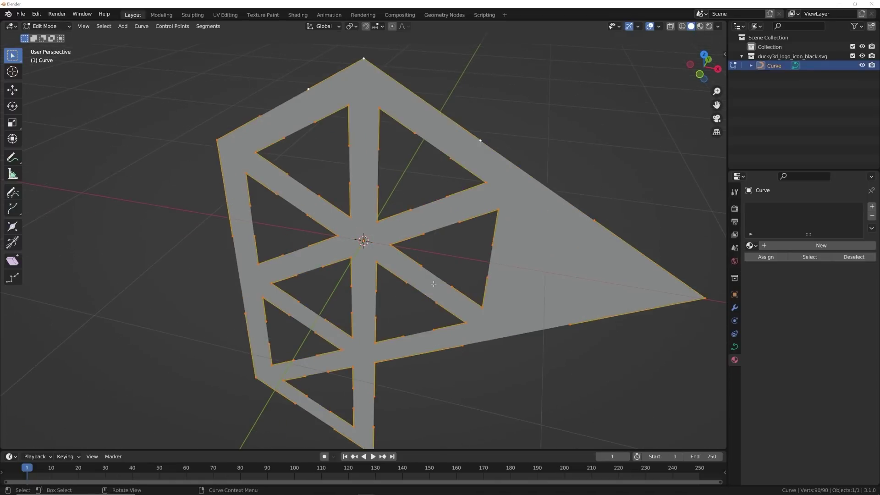
left_click(422, 261)
key("g")
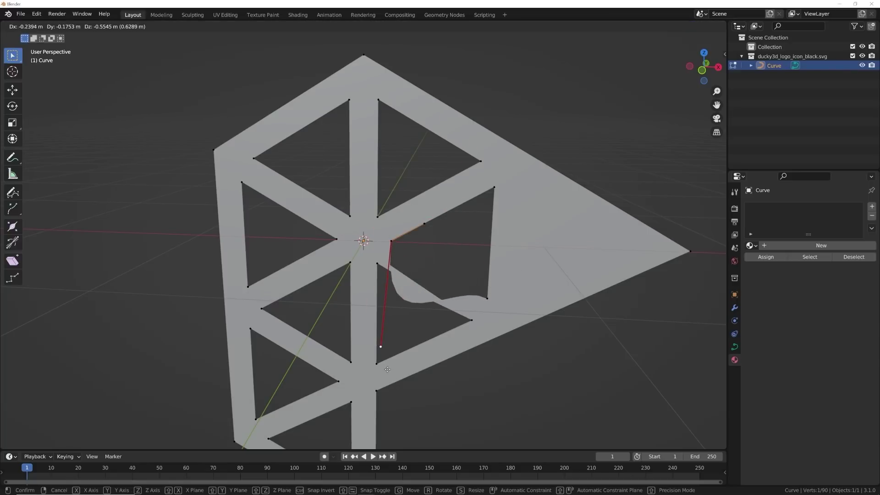
right_click(405, 339)
key("Tab")
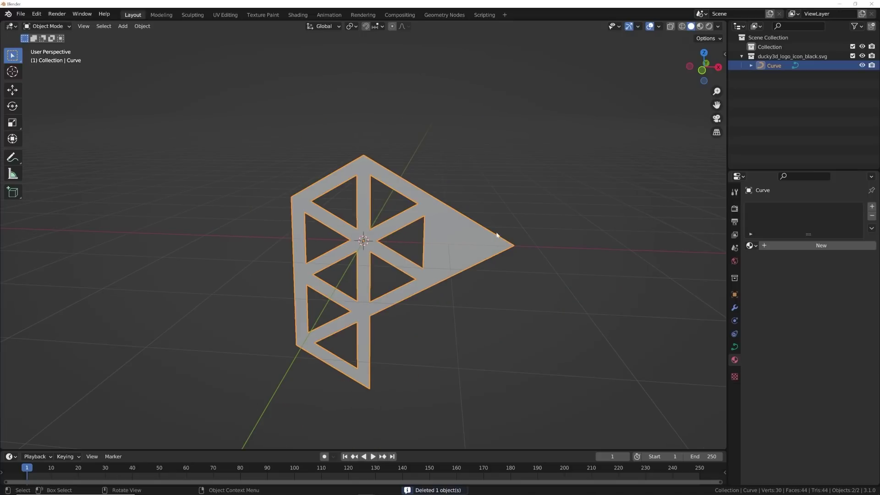
Step: Duplicate the logo curve in place as Curve.001 and hide the duplicate
key("shift+d")
right_click(549, 187)
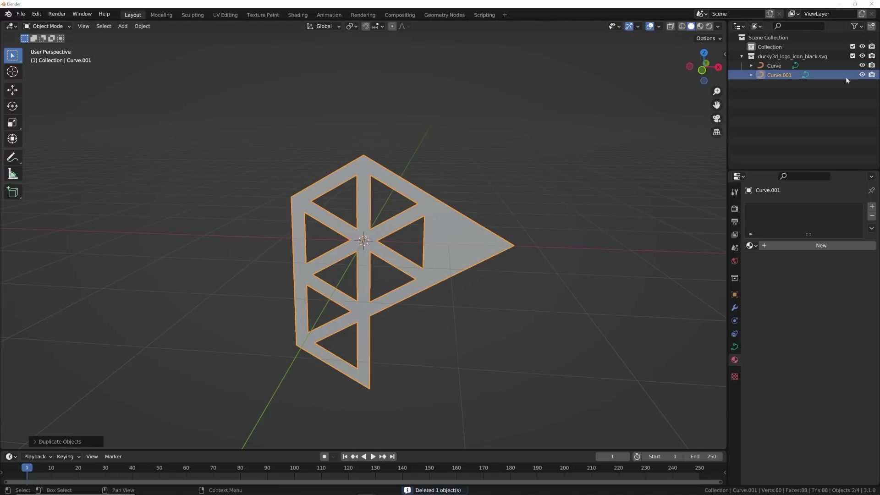
left_click(862, 75)
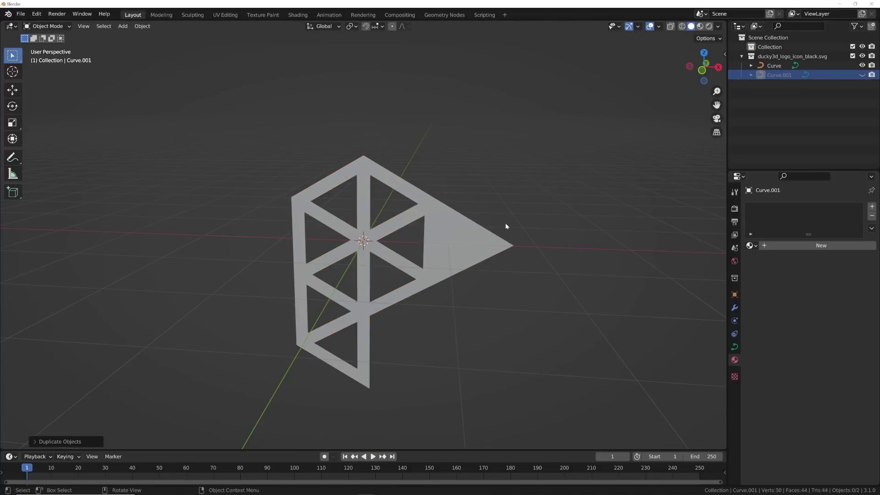
Step: Select the original Curve and set its Fill Mode to None
left_click(397, 274)
scroll(396, 274, "up", 4)
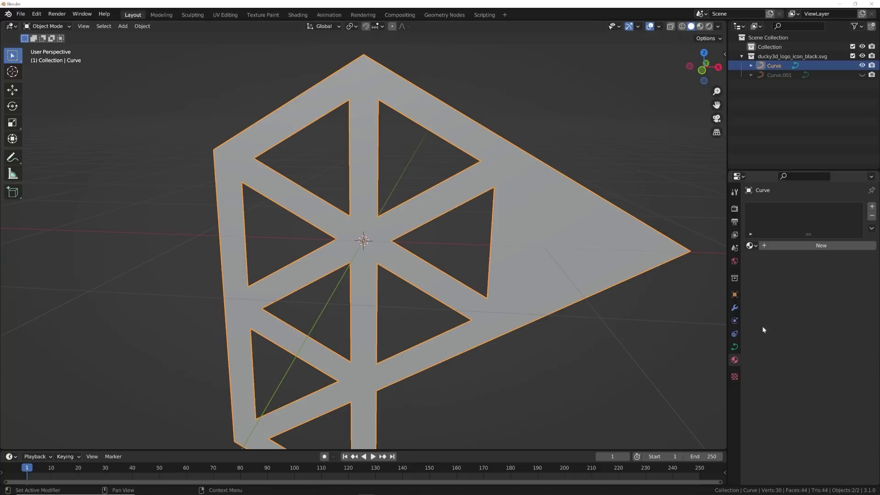
left_click(735, 347)
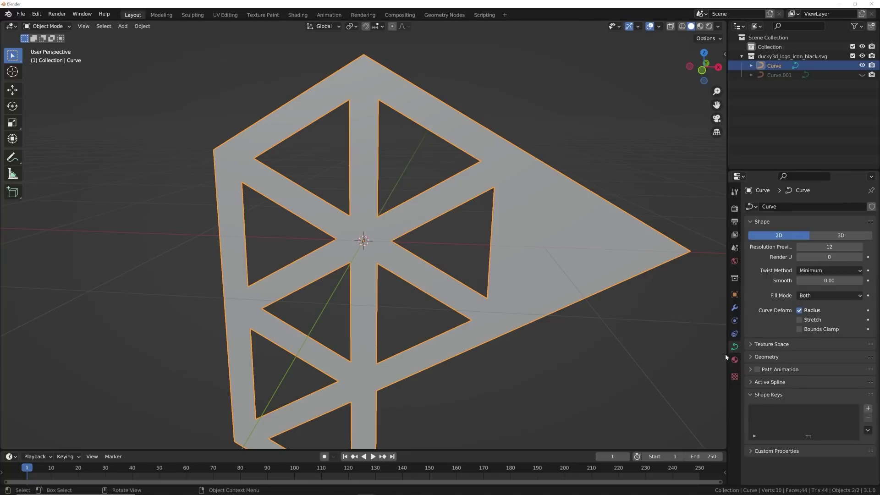
left_click(808, 296)
left_click(811, 307)
Step: Give the outline curve a Bevel Depth of 0.0005 m
scroll(401, 353, "down", 2)
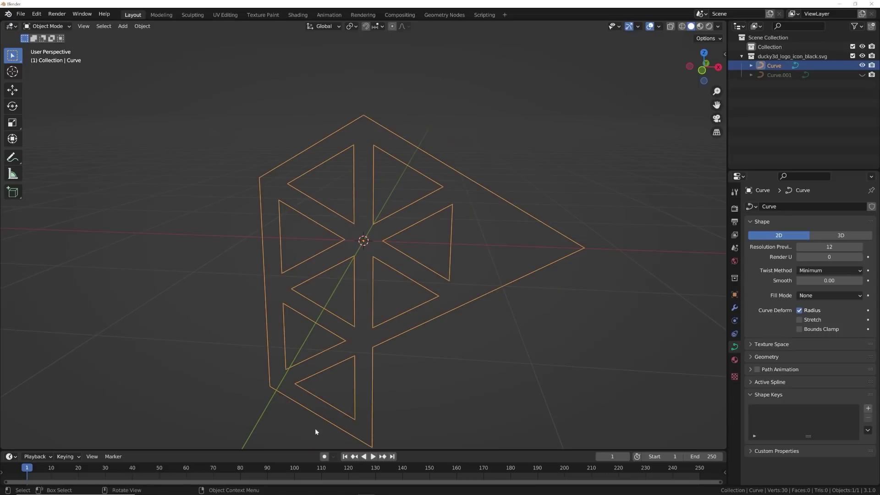
left_click(773, 357)
scroll(774, 362, "down", 2)
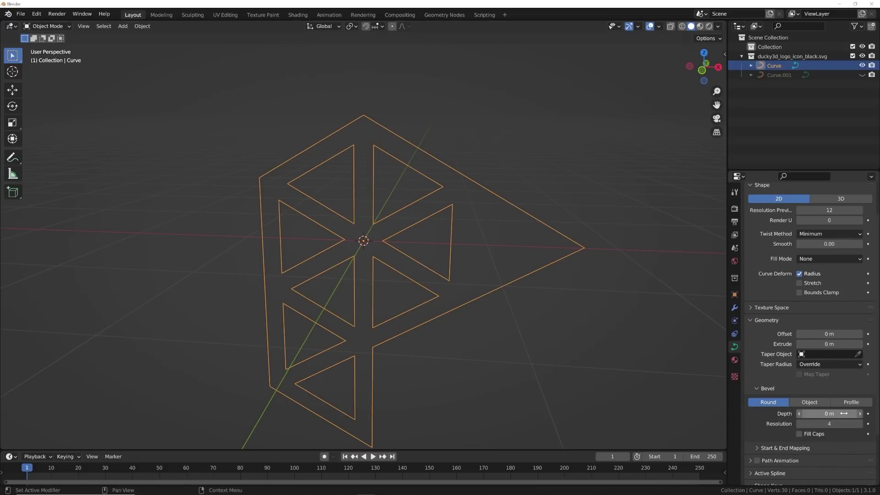
scroll(830, 415, "down", 2)
left_click(825, 386)
type("0.0005")
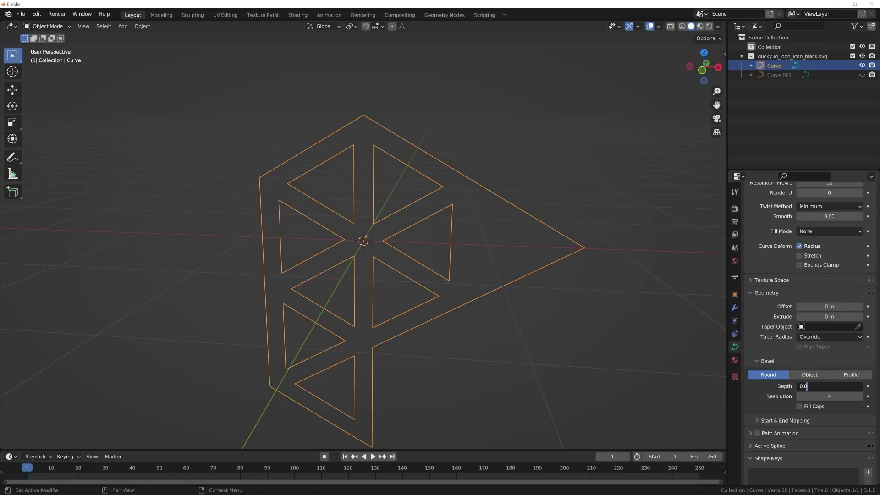
key("Return")
Step: Inspect the beveled outline, then unhide Curve.001
left_click(559, 277)
middle_click_drag(559, 276, 465, 200)
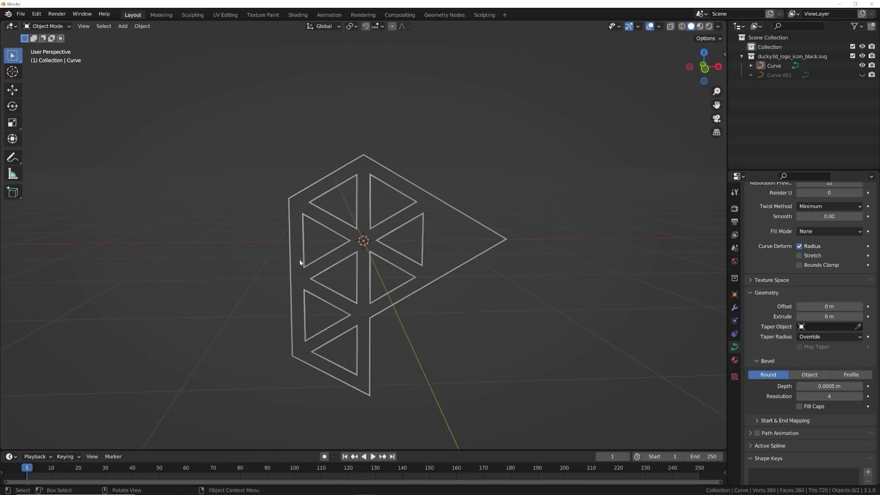
scroll(378, 317, "up", 3)
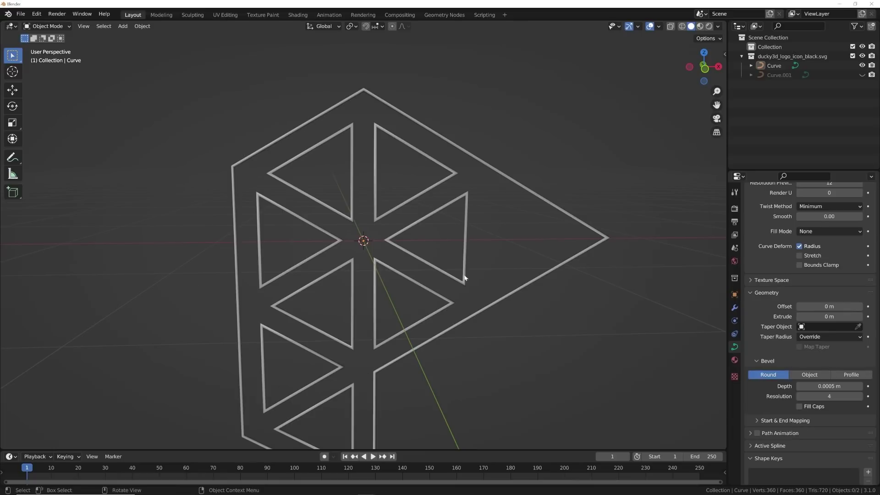
scroll(440, 287, "down", 3)
left_click(861, 75)
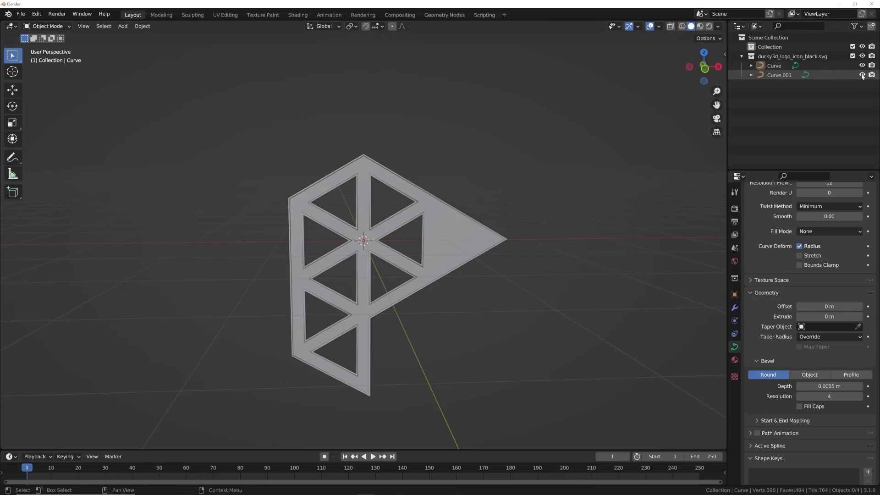
Step: Select Curve.001 and bring up its curve geometry settings
left_click(780, 74)
scroll(516, 185, "up", 3)
left_click(519, 183)
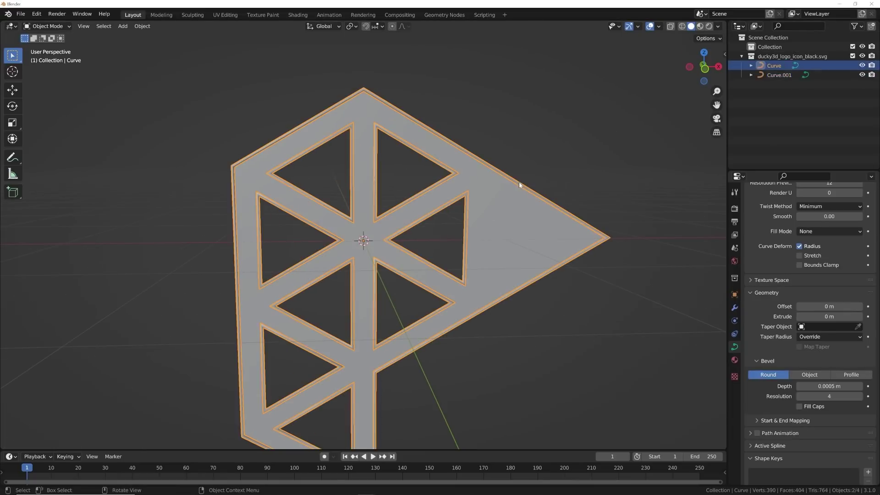
left_click(514, 228)
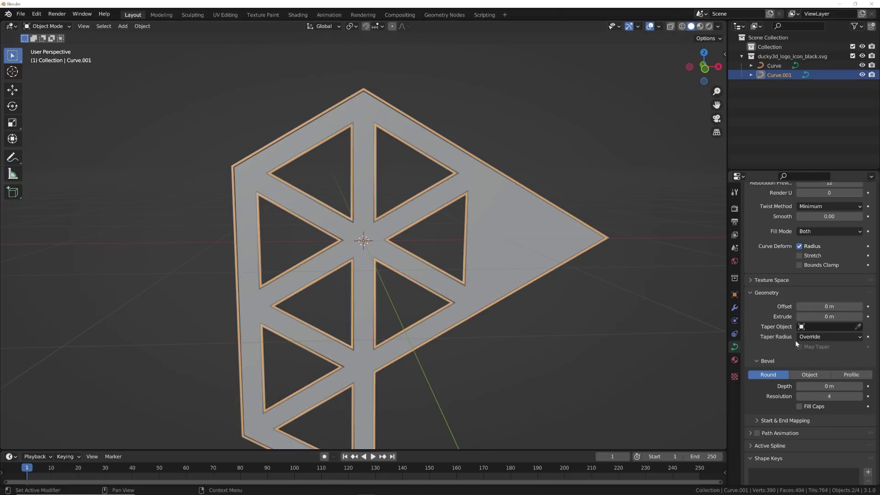
middle_click_drag(592, 276, 513, 287)
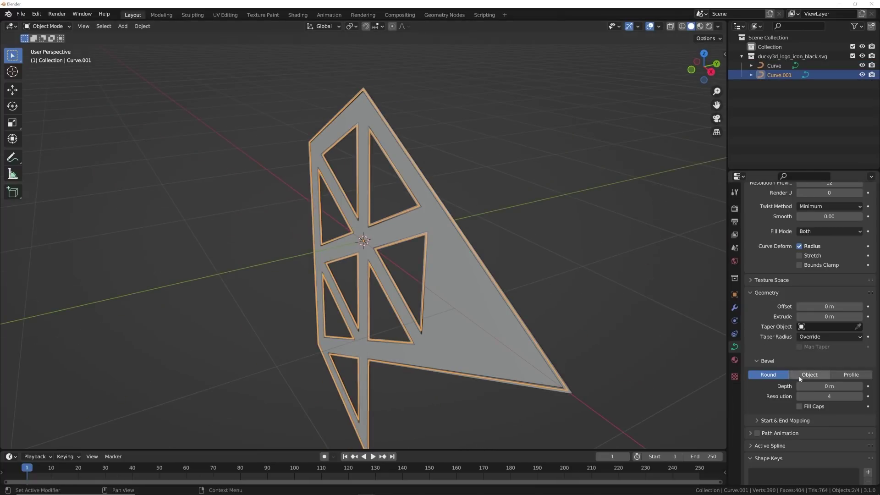
left_click(768, 293)
left_click(767, 356)
Step: Set Curve.001's Extrude to 0.003 m, making the logo a solid slab
scroll(779, 357, "down", 2)
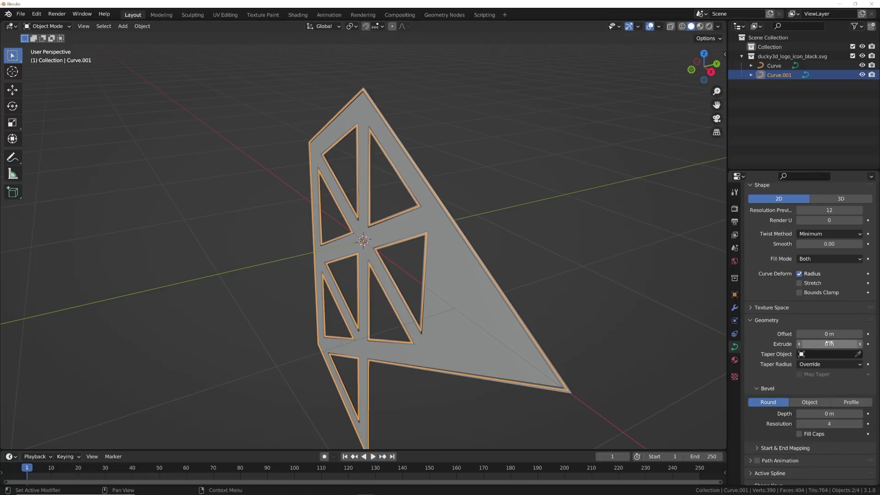
mouse_move(829, 343)
left_mouse_down()
mouse_move(845, 344)
mouse_move(826, 344)
left_mouse_up()
middle_click_drag(615, 303, 592, 290)
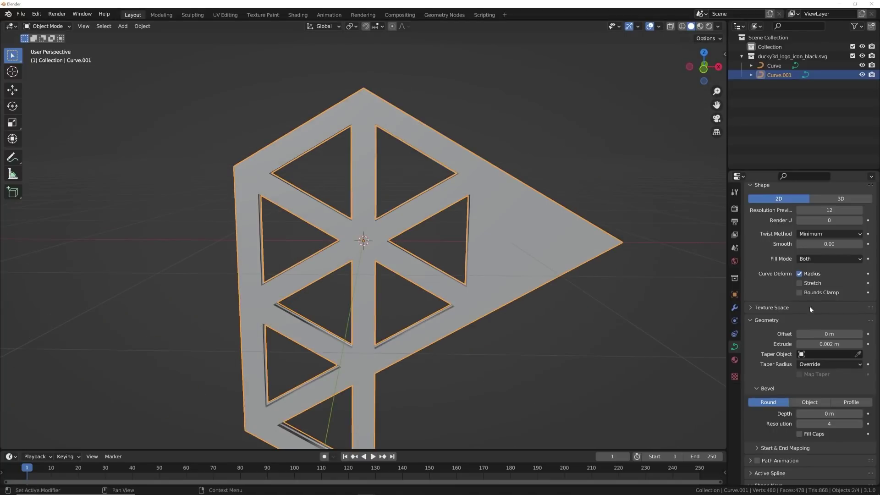
left_click(825, 344)
left_click(814, 344)
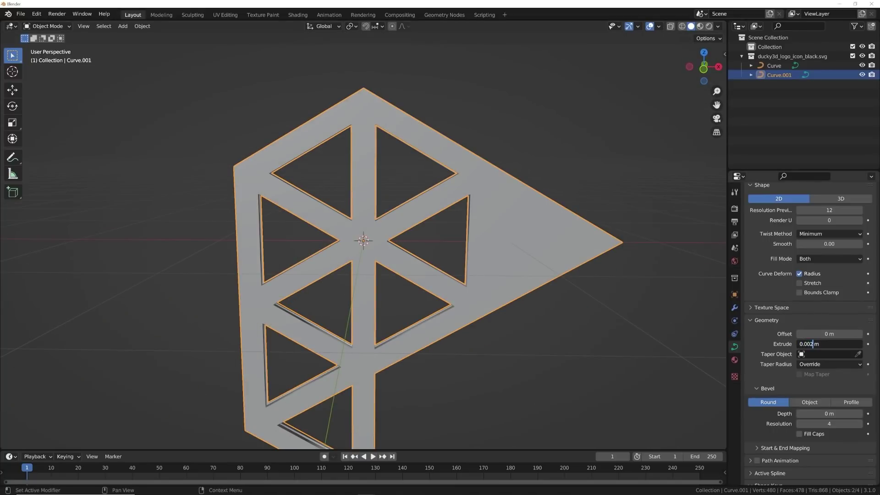
key("BackSpace")
type("3")
key("Return")
Step: Move the thin outline curve about 0.043 m along Y with the Move gizmo
left_click(633, 167)
middle_click_drag(615, 186, 421, 229)
left_click(413, 220)
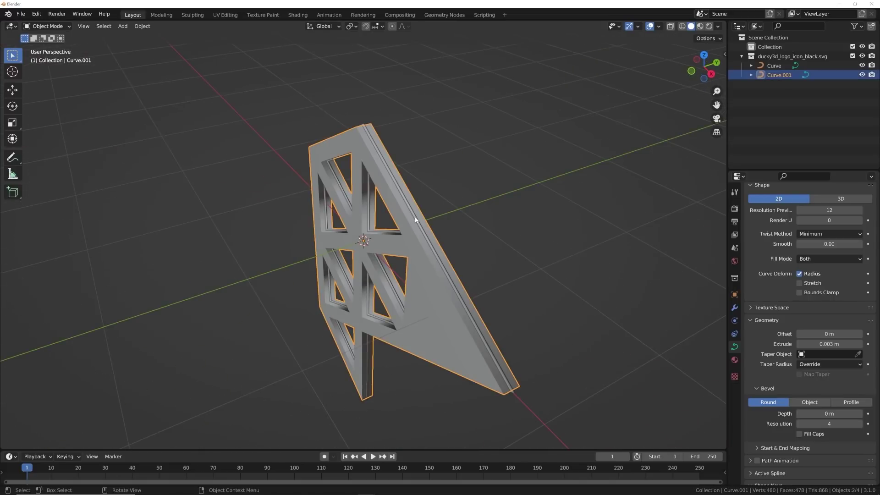
left_click(13, 90)
middle_click_drag(426, 209, 403, 247)
scroll(407, 246, "up", 2)
left_click_drag(408, 242, 393, 244)
Step: Select the extruded logo Curve.001 and convert it to a mesh
left_click(409, 273)
middle_click_drag(408, 273, 512, 250)
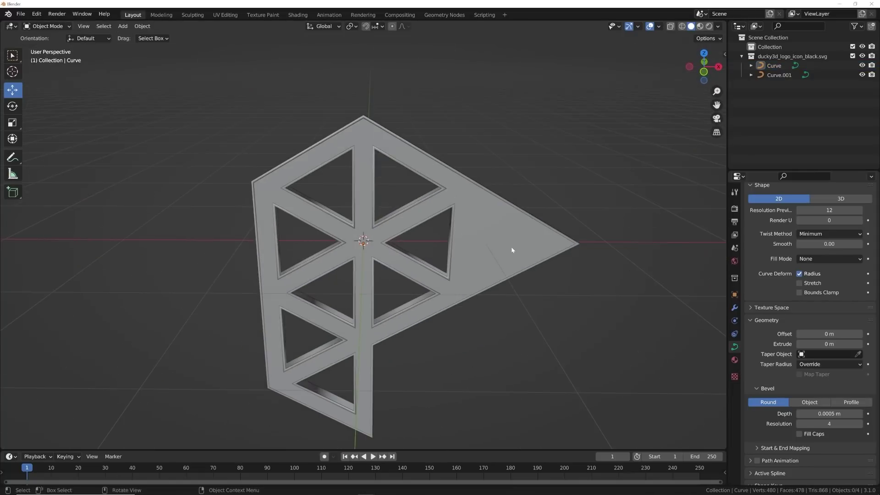
middle_click_drag(461, 258, 415, 244)
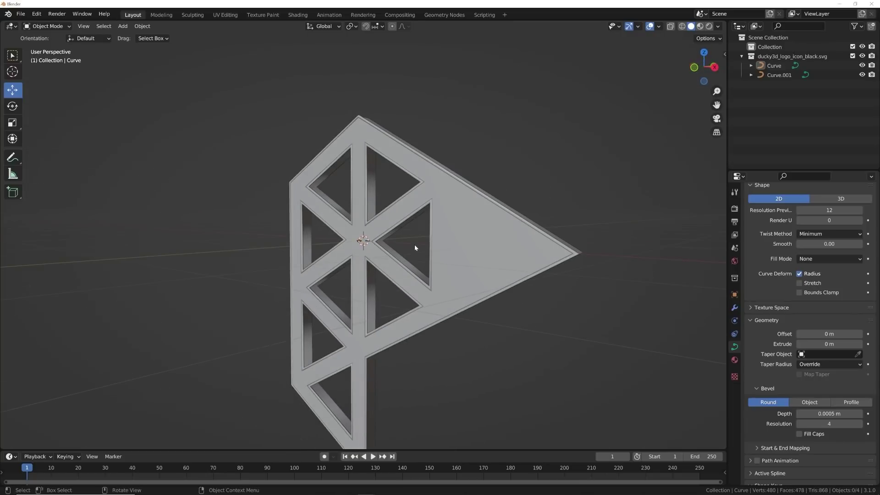
left_click(507, 252)
middle_click_drag(507, 252, 419, 261)
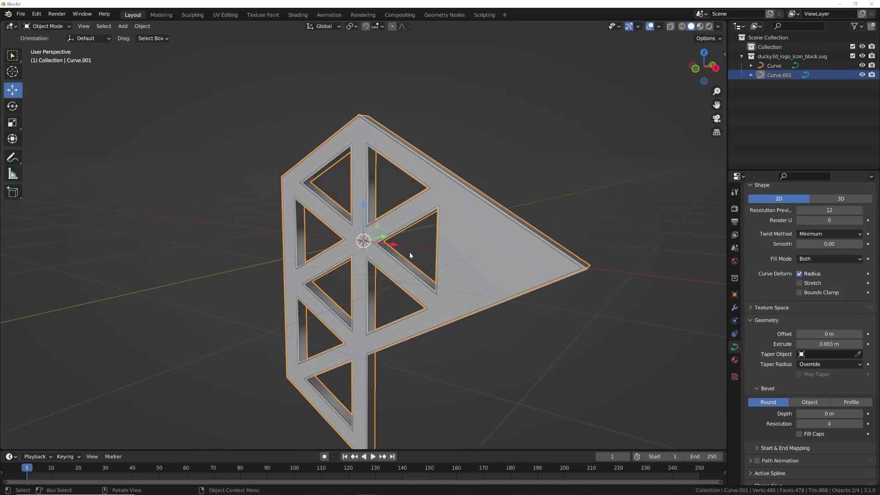
right_click(509, 246)
mouse_move(510, 246)
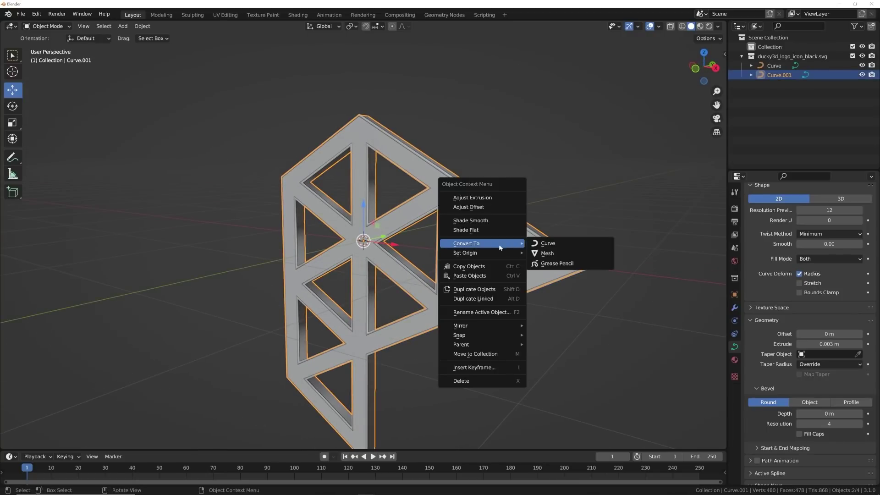
left_click(552, 254)
Step: Check the converted mesh's geometry in Edit Mode, then return to Object Mode
key("Tab")
key("a")
middle_click_drag(551, 256, 430, 284)
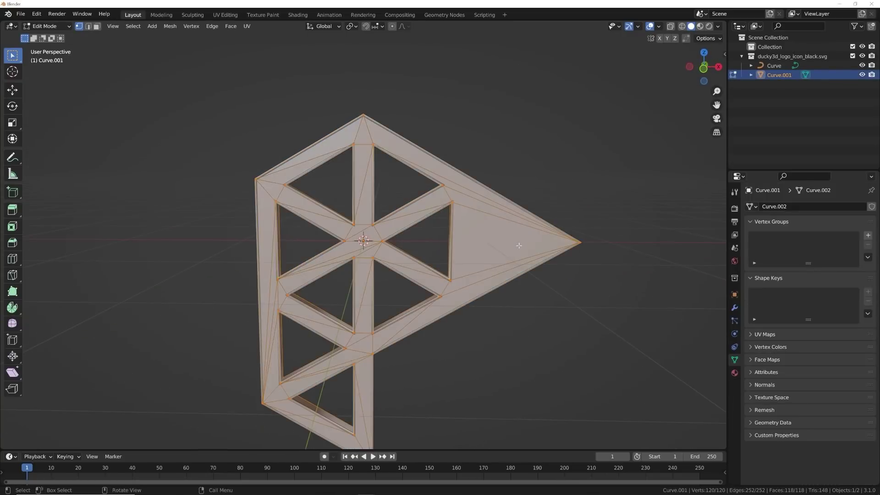
scroll(430, 285, "up", 5)
scroll(431, 284, "down", 3)
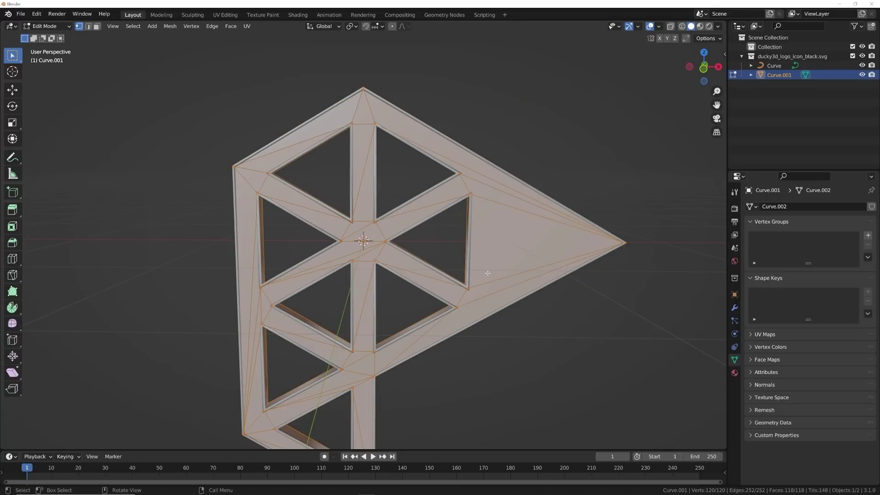
key("Tab")
key("Tab")
key("Tab")
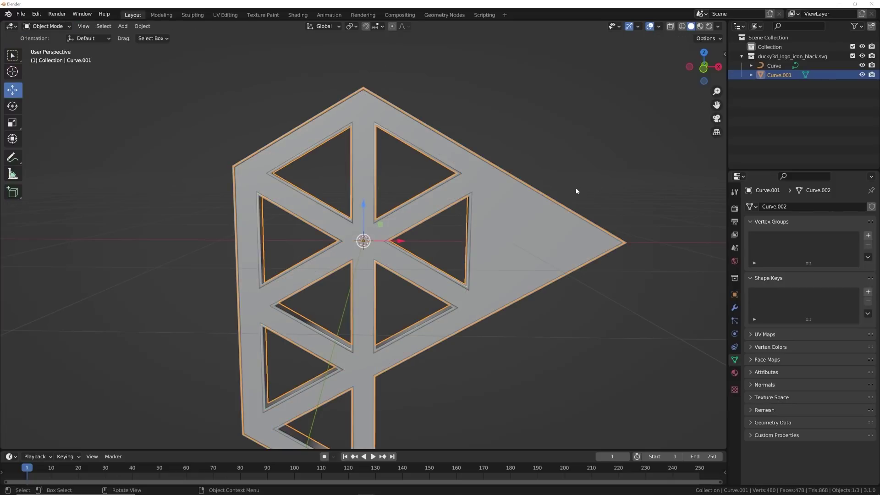
Step: Switch to wireframe display and add a Remesh modifier to Curve.001
left_click(682, 26)
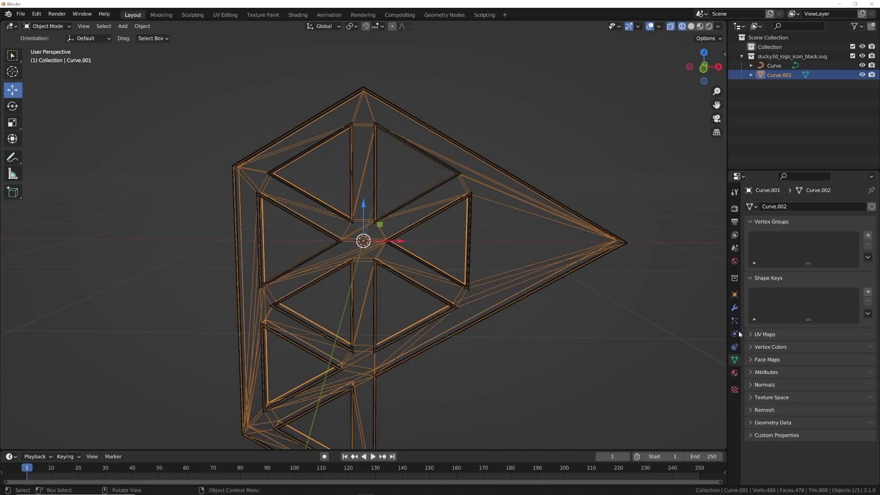
left_click(735, 308)
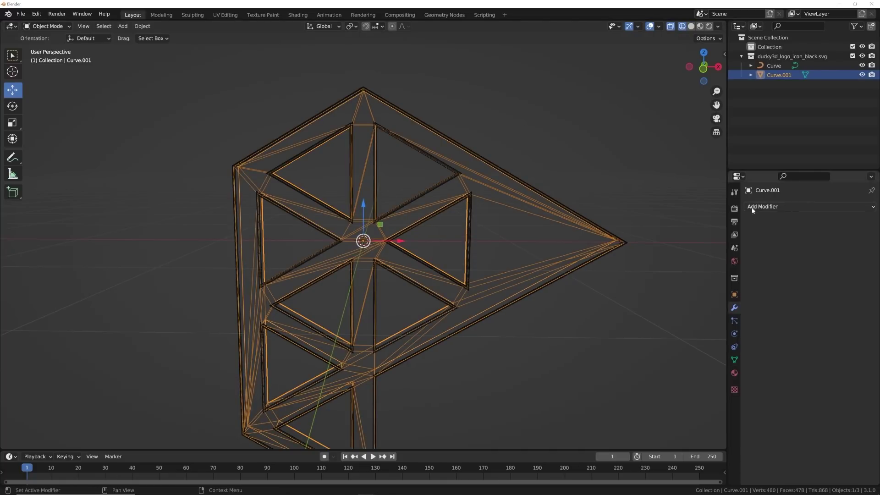
left_click(765, 207)
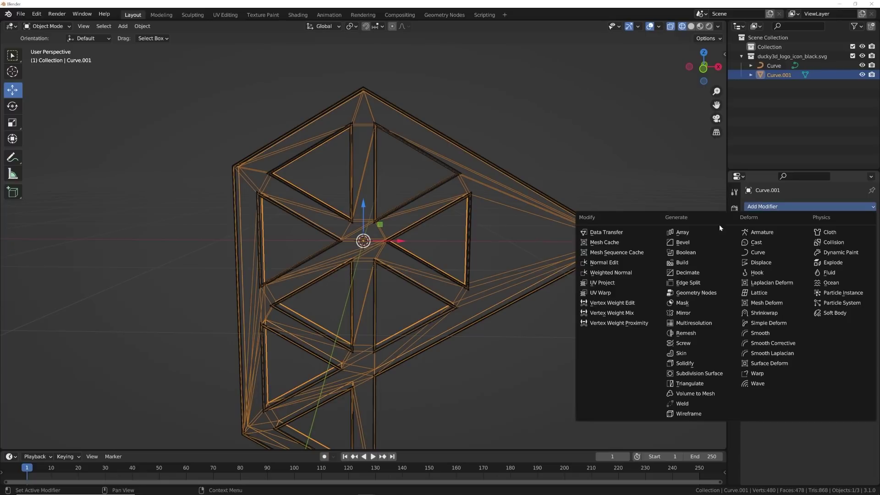
left_click(686, 334)
Step: Set the Remesh to Sharp mode, keep disconnected parts, with Octree Depth 8
left_click(826, 235)
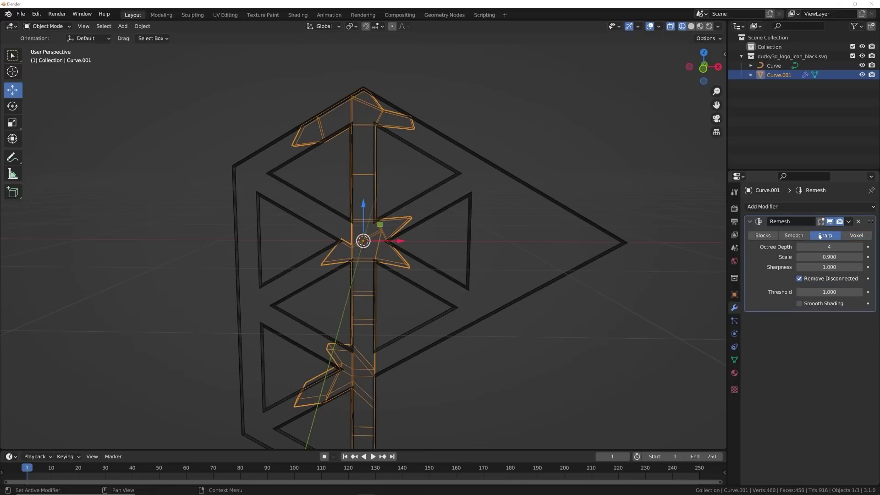
left_click(799, 279)
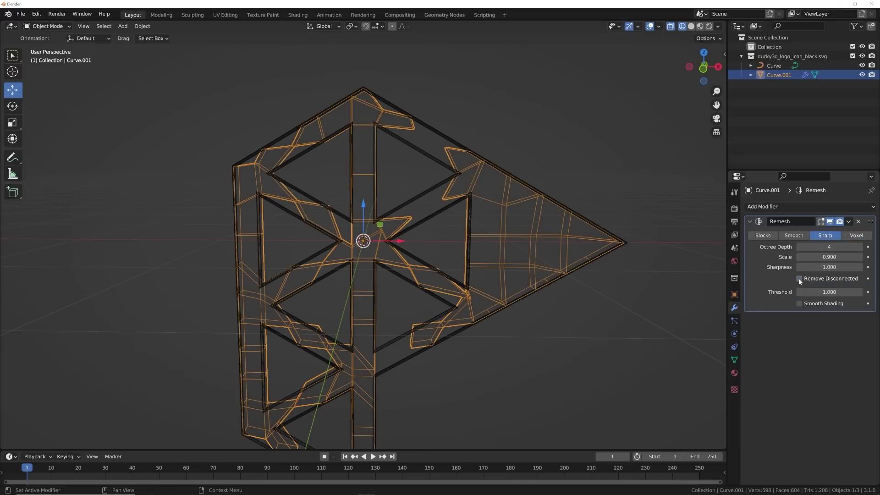
left_click(861, 247)
left_click(861, 247)
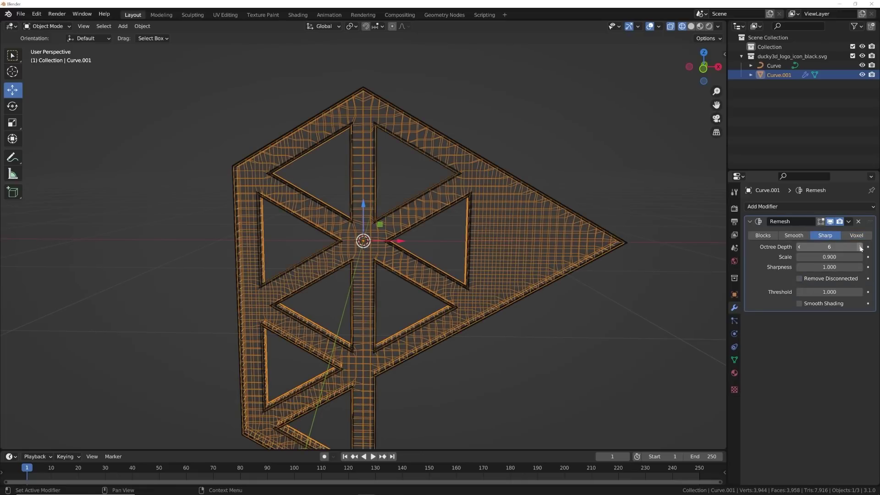
left_click(861, 247)
left_click(861, 247)
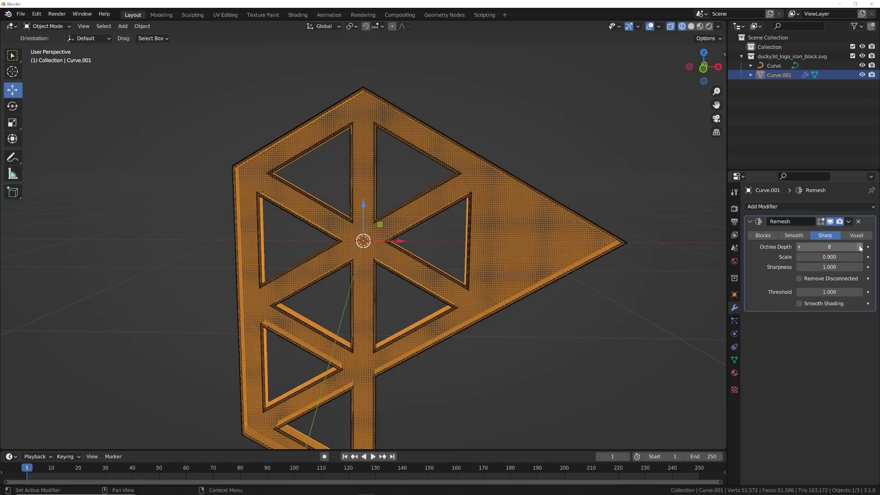
Step: Compare Octree Depth 9 against 8 on the remeshed logo and keep 8
left_click(594, 362)
middle_click_drag(594, 362, 652, 296)
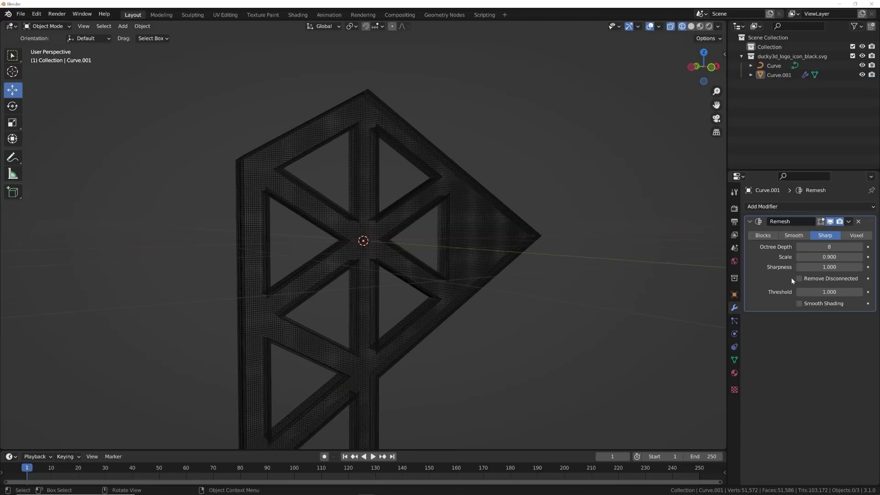
left_click(859, 248)
middle_click_drag(569, 251, 546, 255)
left_click(799, 247)
middle_click_drag(619, 252, 533, 228)
left_click(571, 226)
left_click(861, 247)
left_click(799, 247)
Step: Inspect the remeshed logo from the side and return to solid shading
left_click(573, 319)
middle_click_drag(527, 285, 547, 275)
scroll(550, 279, "up", 6)
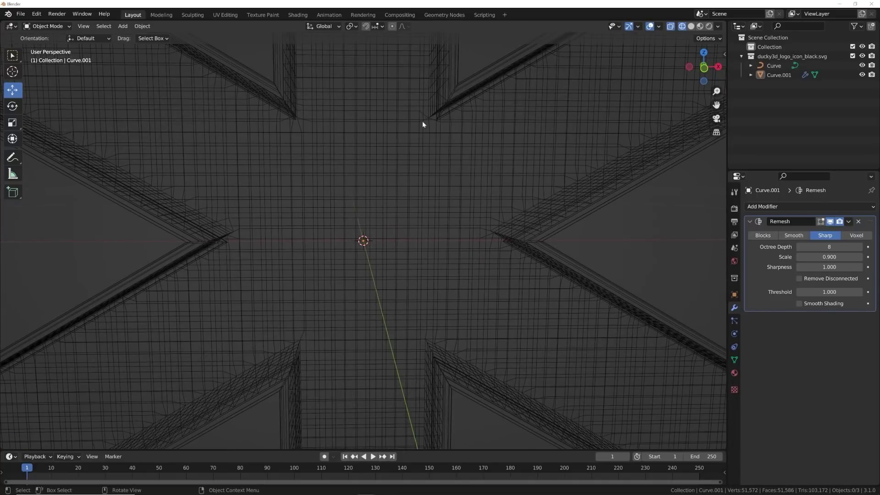
middle_click_drag(424, 118, 430, 128)
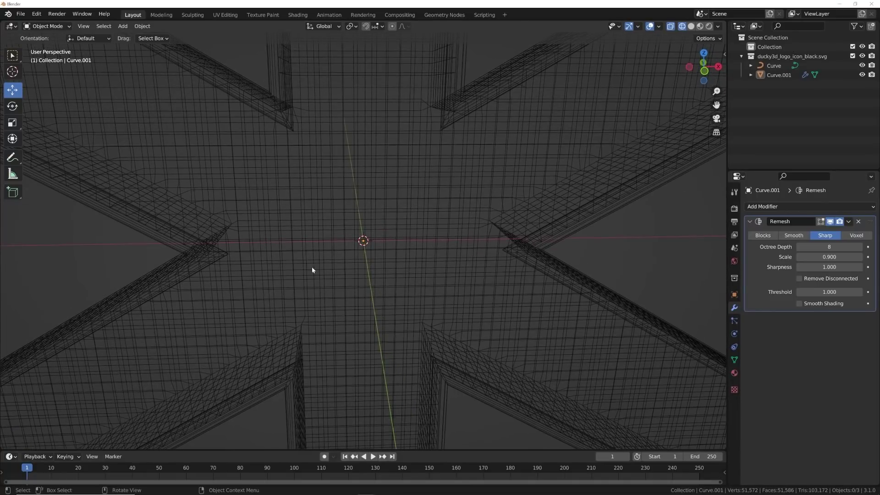
scroll(320, 273, "down", 8)
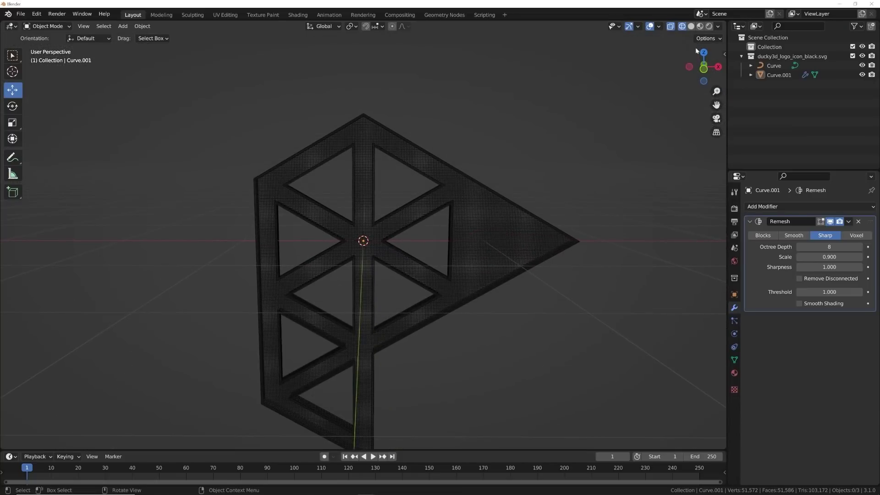
left_click(691, 26)
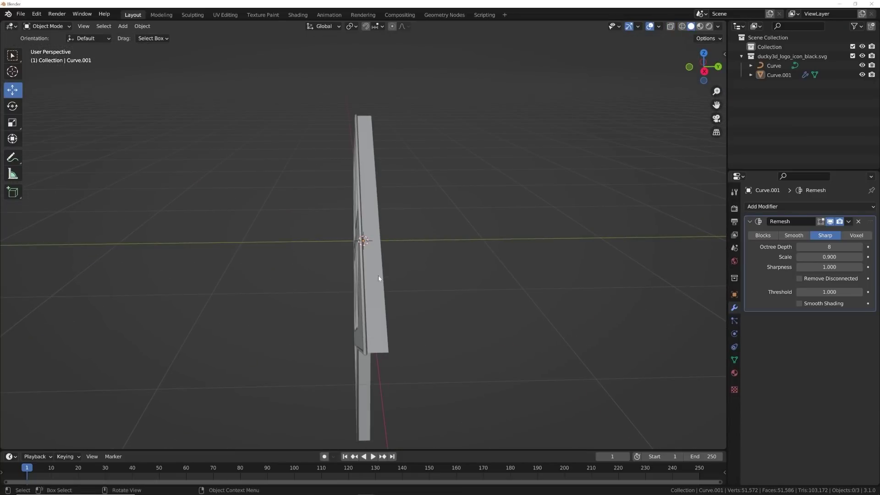
Step: Check the logo mesh in Edit Mode, then show the Eevee render settings
middle_click_drag(379, 276, 481, 265)
key("Tab")
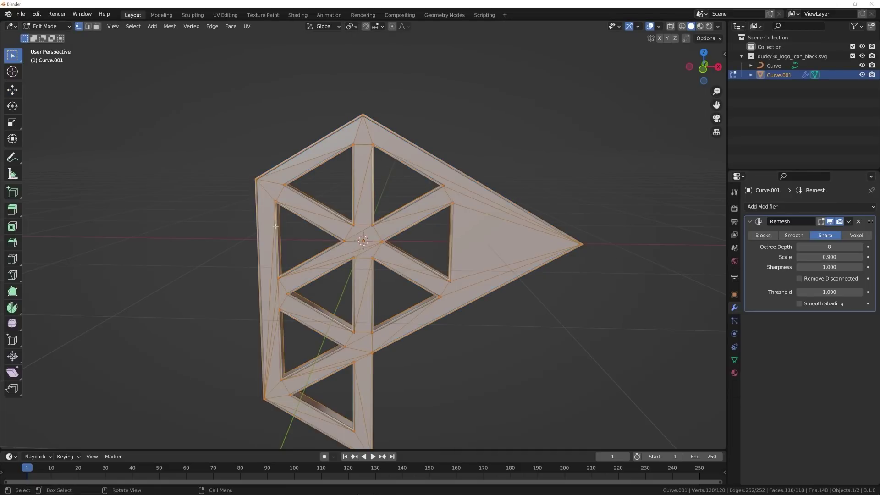
key("Tab")
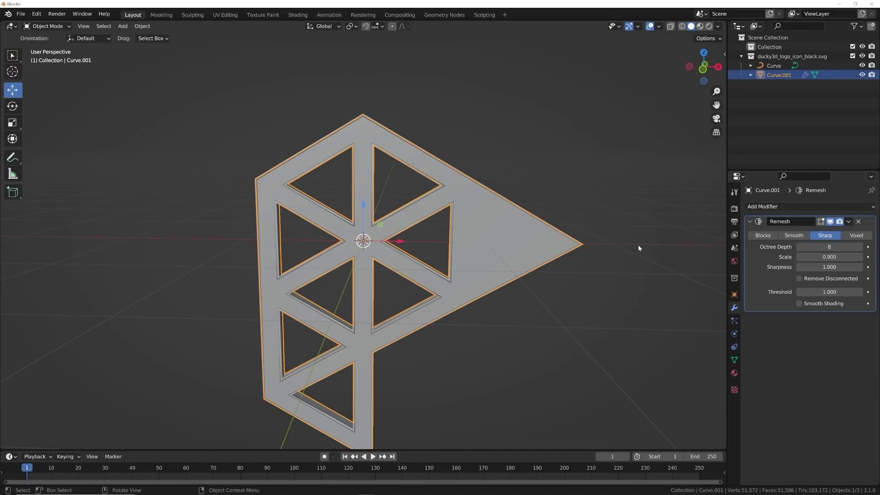
middle_click_drag(510, 260, 493, 214)
left_click(734, 208)
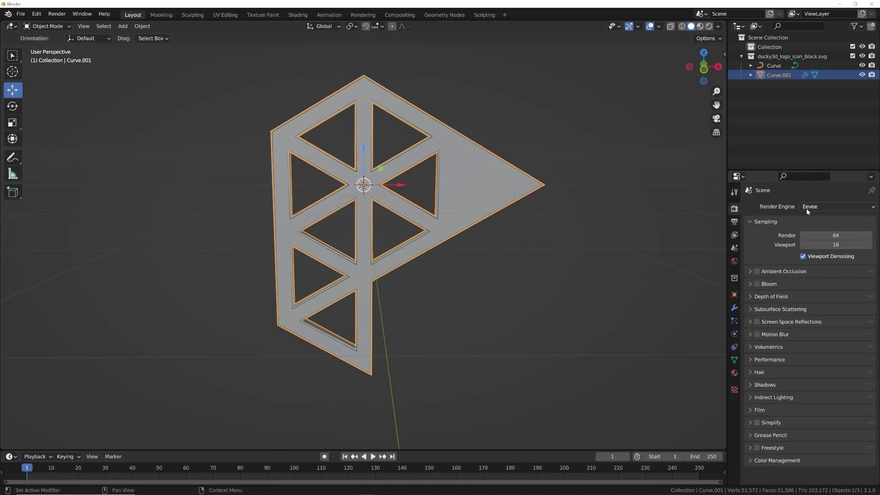
Step: Give Curve.001 a new fully metallic material with a darkened grey base colour
left_click(735, 373)
left_click(807, 245)
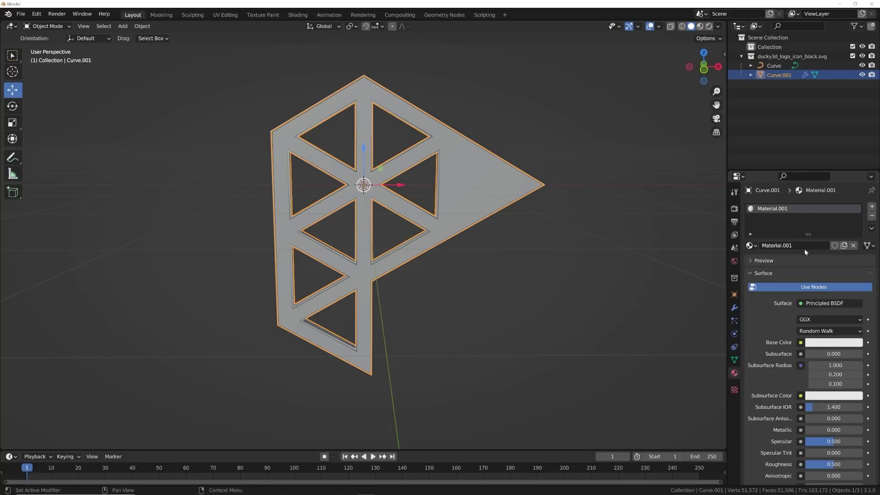
scroll(837, 354, "down", 4)
left_click_drag(836, 354, 862, 356)
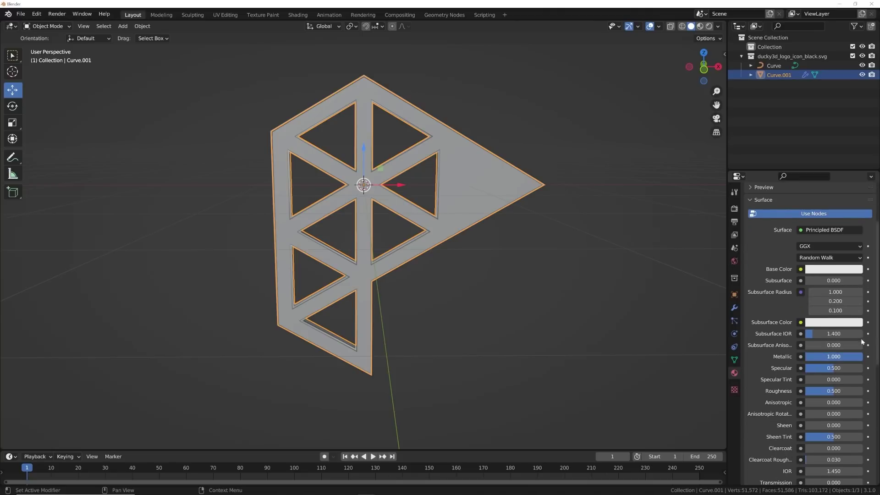
left_click(843, 274)
left_click_drag(856, 167, 855, 159)
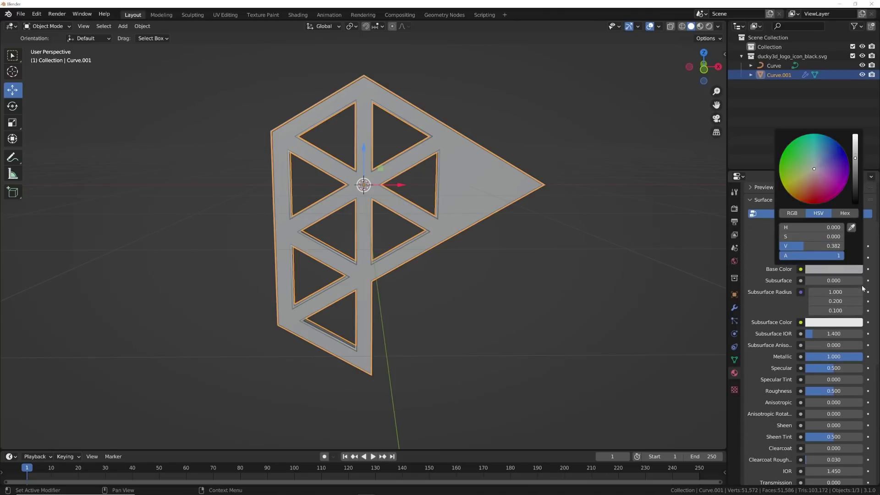
Step: Set Material.001's blend mode to Alpha Blend
scroll(816, 376, "down", 10)
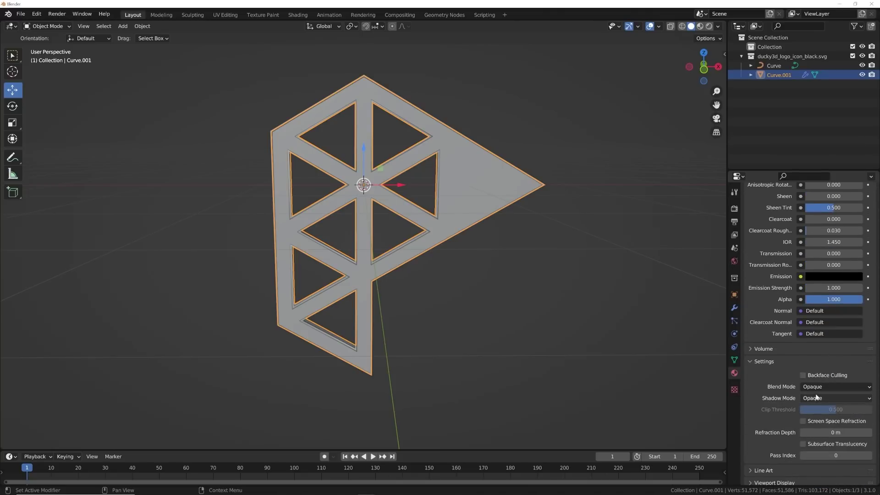
left_click(819, 387)
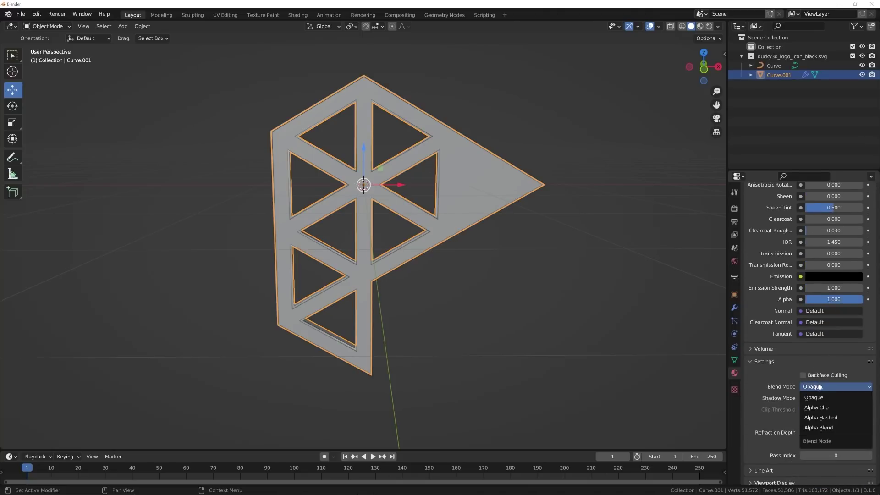
left_click(819, 428)
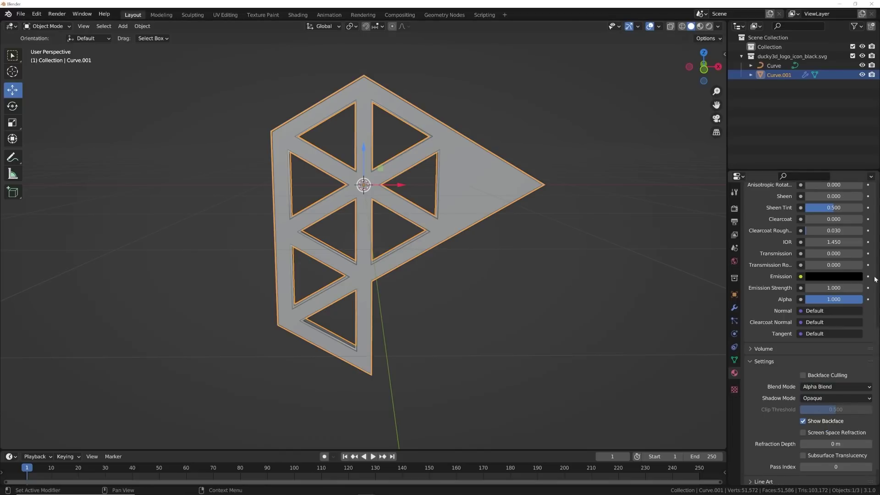
left_click(829, 389)
left_click(829, 389)
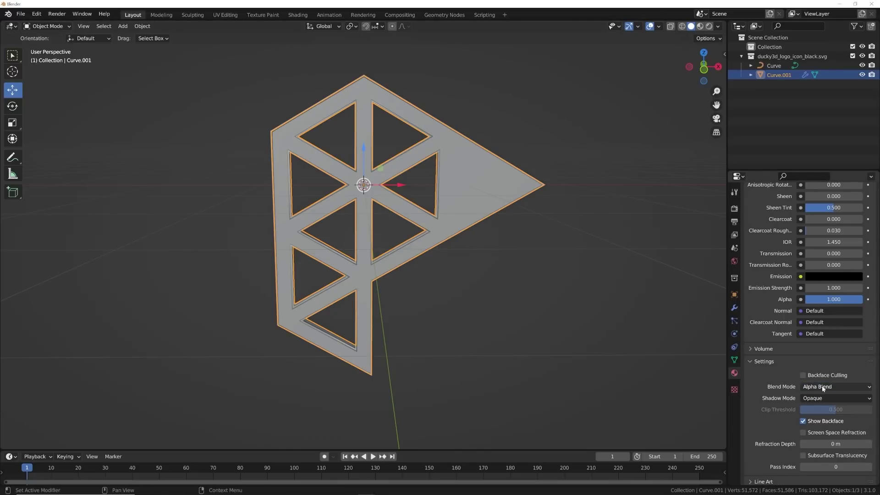
scroll(818, 367, "up", 15)
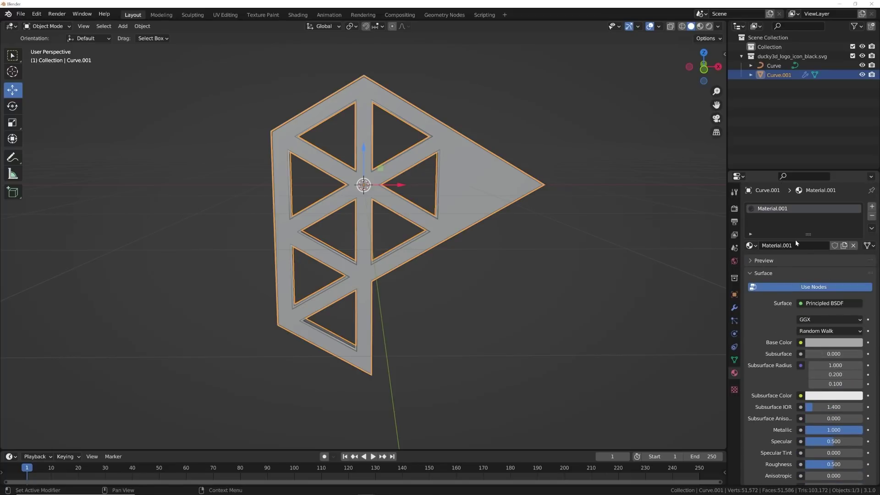
left_click(734, 208)
Step: Switch the render engine to Cycles using GPU Compute
left_click(818, 207)
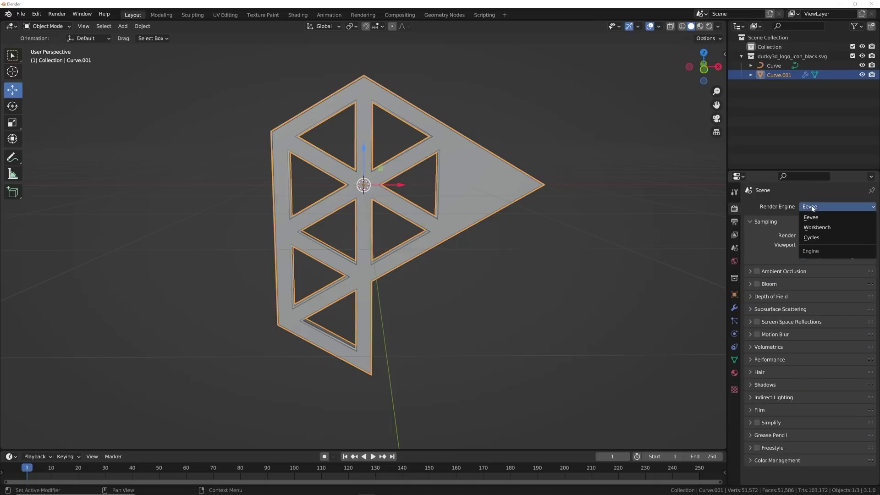
left_click(815, 237)
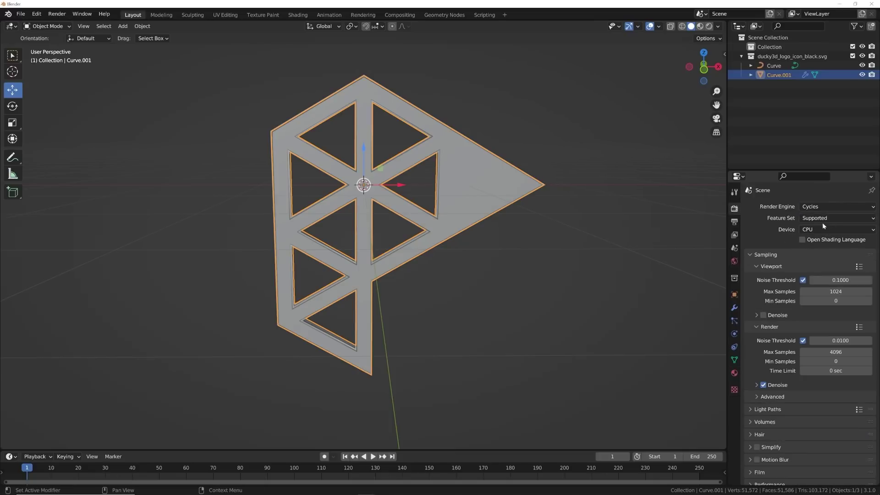
left_click(821, 229)
left_click(812, 252)
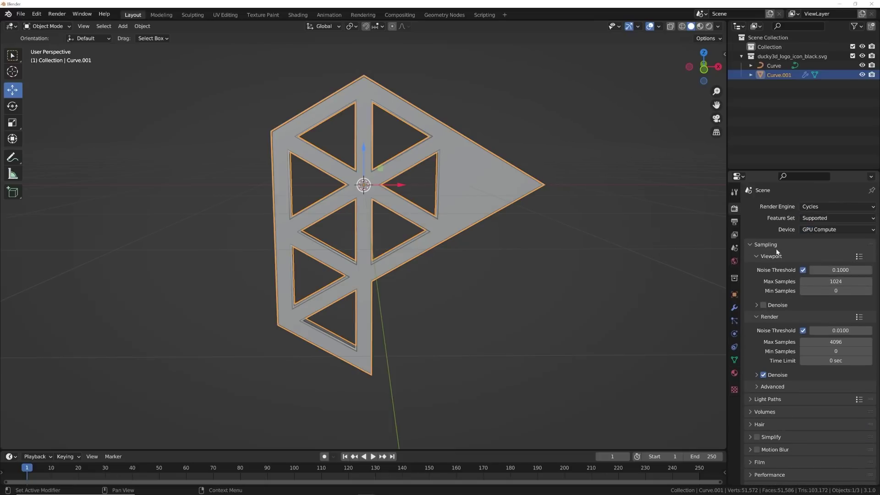
Step: Set viewport Max Samples to 32 and render Max Samples to 300
double_click(814, 281)
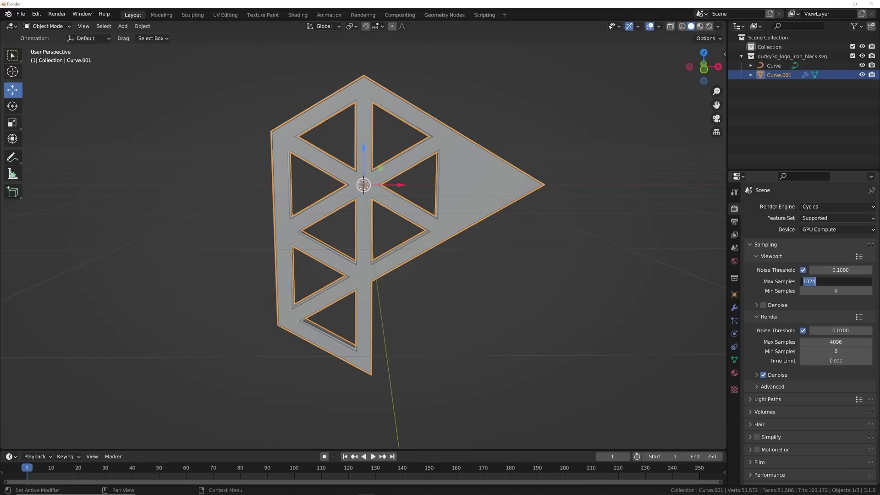
type("32")
key("Return")
scroll(811, 312, "down", 2)
scroll(810, 312, "down", 1)
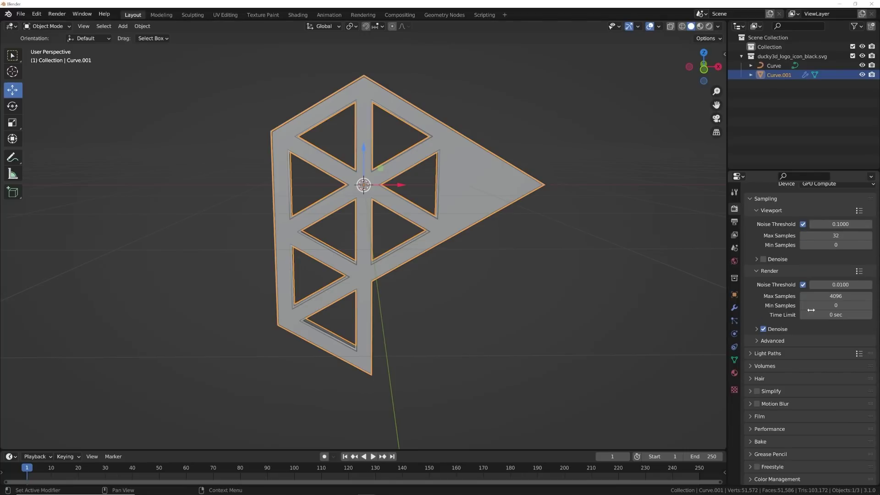
double_click(811, 296)
type("300")
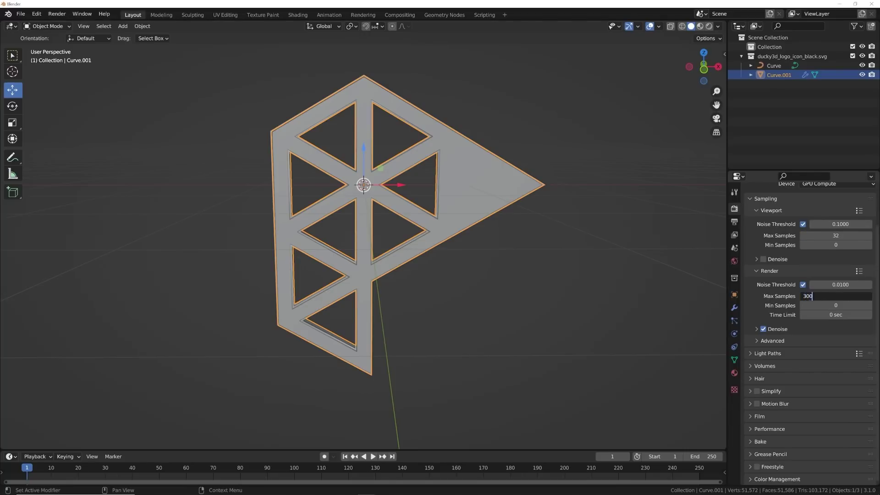
key("Return")
left_click(803, 224)
key("ctrl+z")
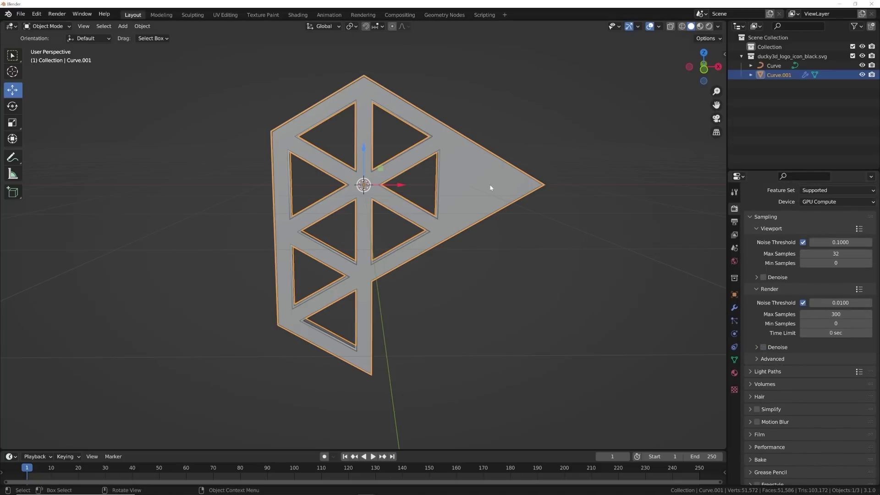
Step: Orbit around the logo and reselect Curve.001
middle_click_drag(522, 171, 541, 192)
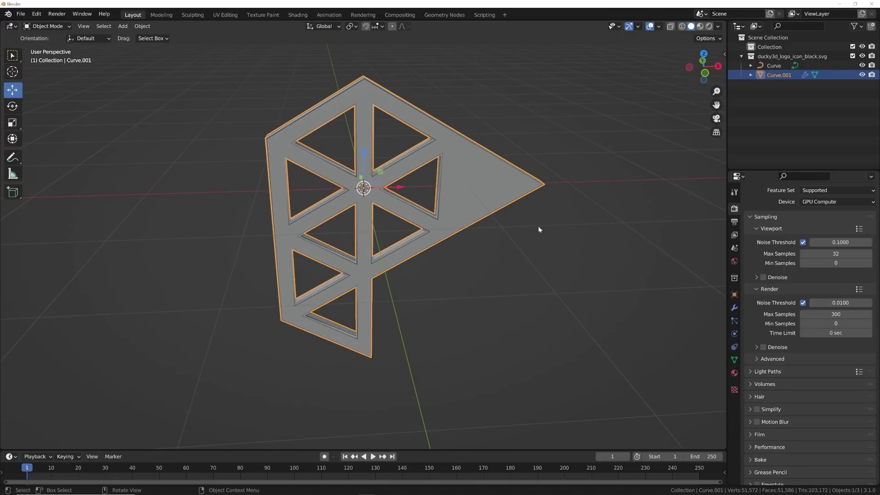
middle_click_drag(477, 184, 558, 221)
left_click(561, 221)
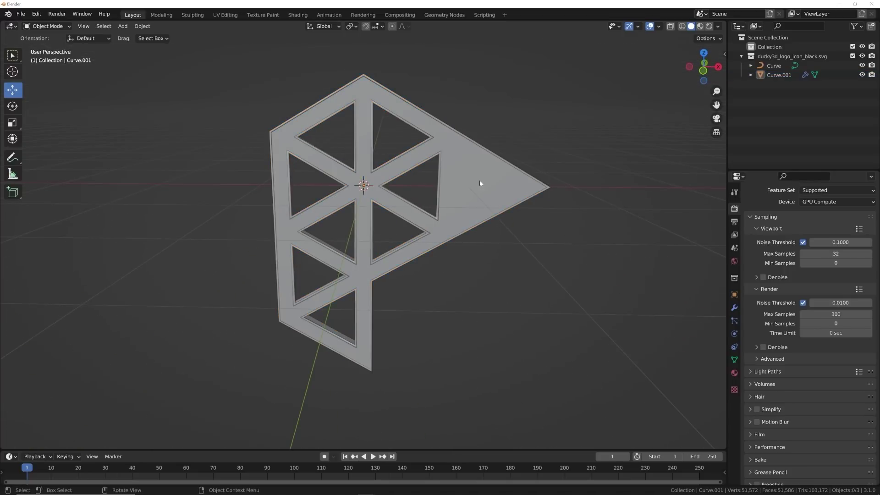
left_click(456, 174)
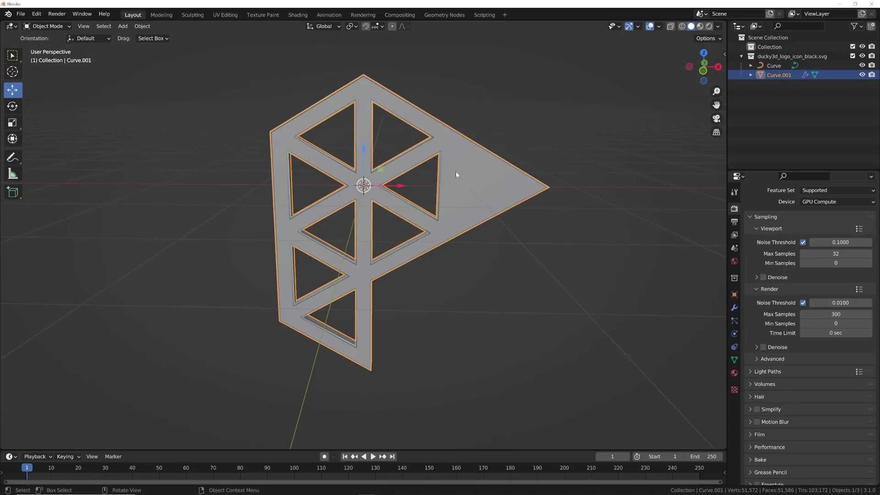
Step: Switch to the Shading workspace and enlarge the node editor area
left_click(298, 15)
scroll(515, 198, "up", 6)
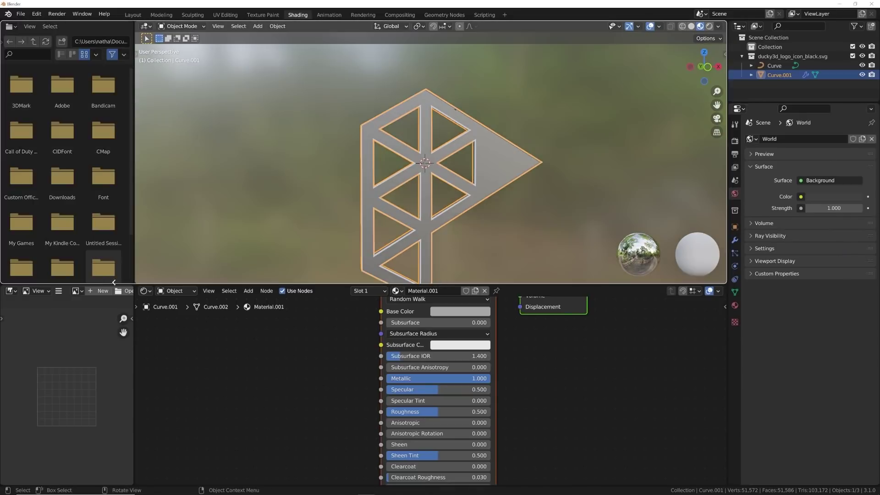
left_click_drag(114, 282, 100, 292)
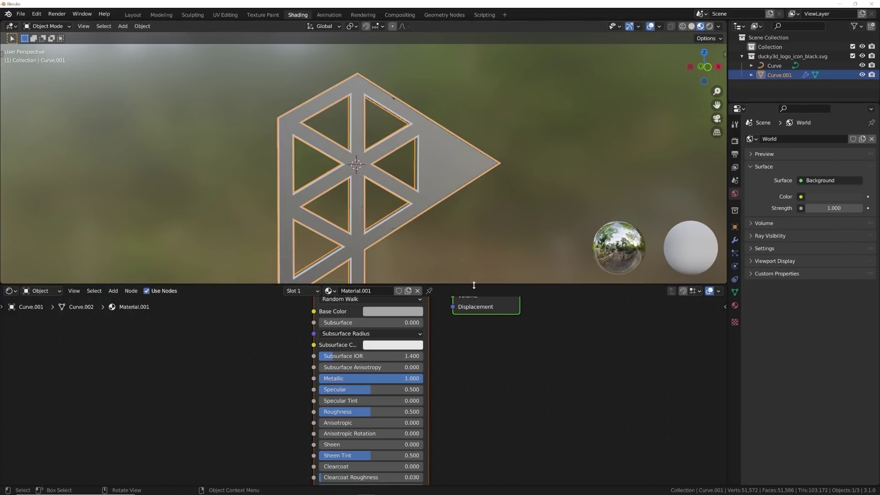
left_click_drag(474, 285, 440, 243)
middle_click_drag(389, 304, 384, 314)
middle_click_drag(441, 150, 423, 153)
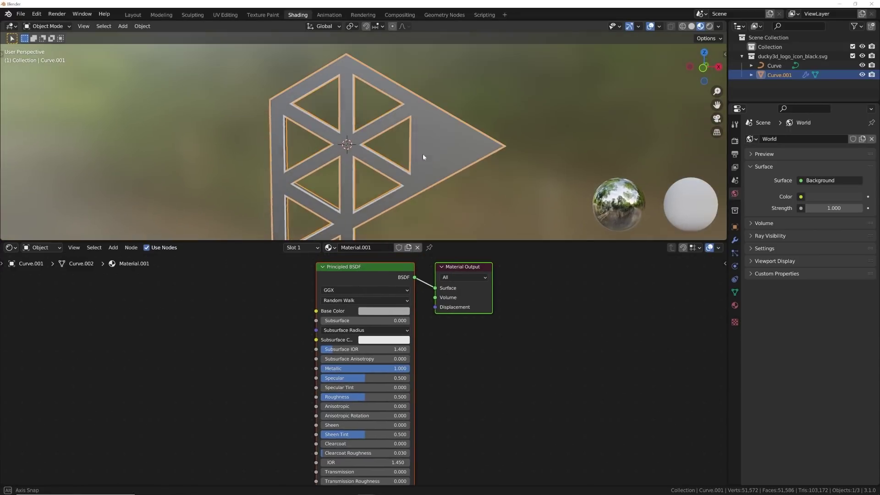
Step: Enable Auto Smooth at 30° in the logo mesh's Normals settings
left_click(734, 292)
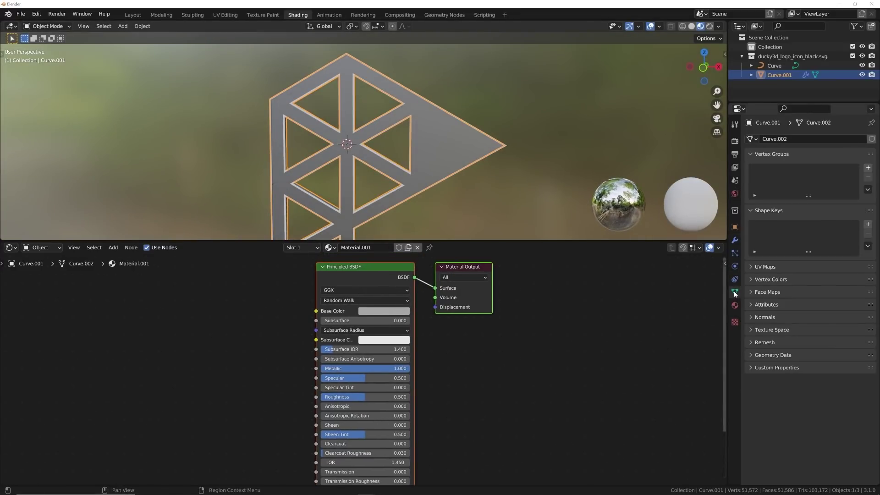
left_click(756, 318)
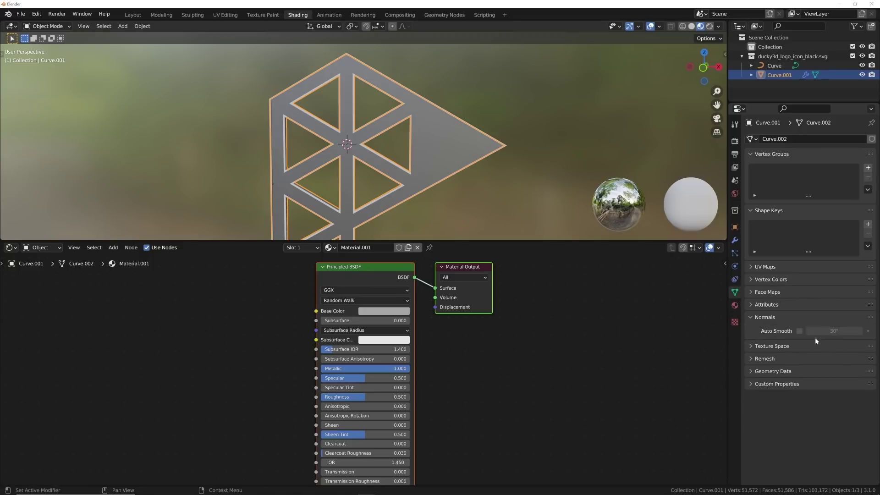
left_click(799, 331)
left_click(757, 317)
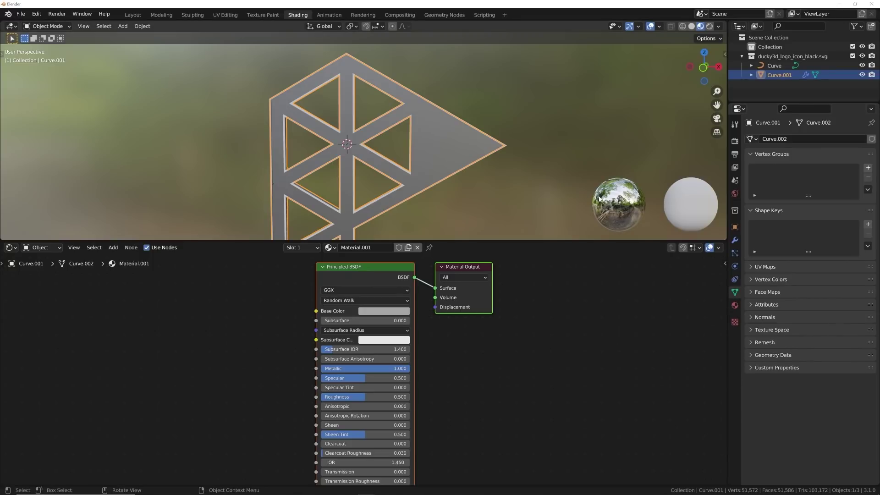
middle_click_drag(454, 191, 458, 153)
scroll(354, 315, "down", 2)
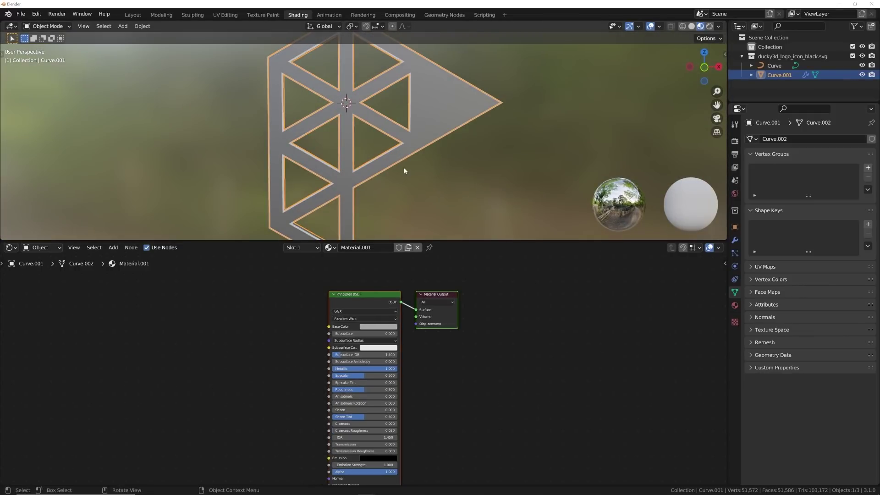
Step: Add a Mix Shader onto the link between the Principled BSDF and Material Output
left_click(367, 295)
left_click_drag(368, 295, 297, 318)
key("shift+a")
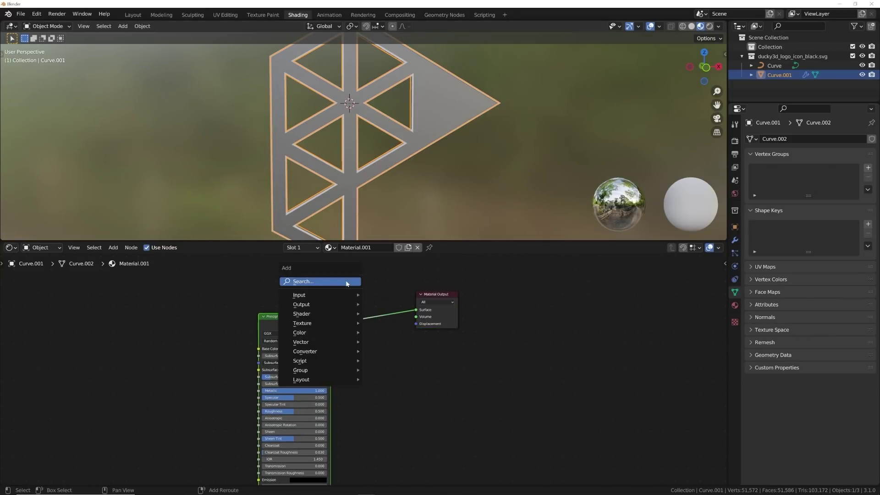
left_click(348, 282)
type("Mi")
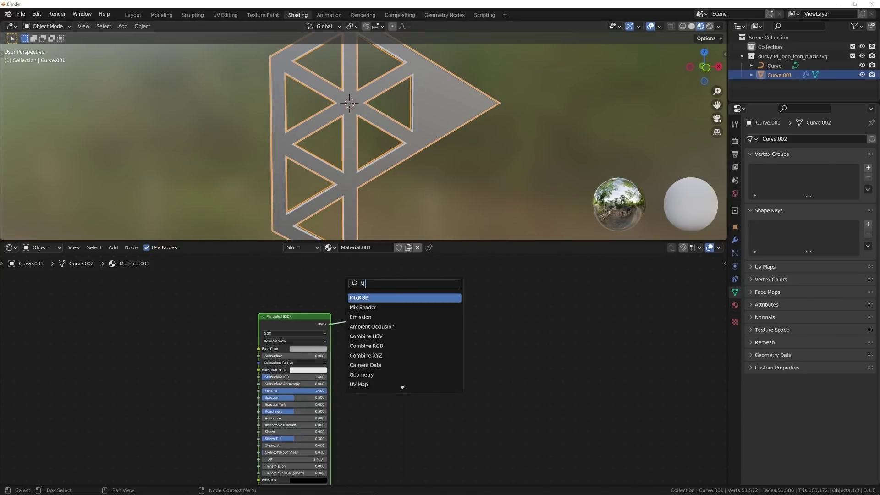
key("Return")
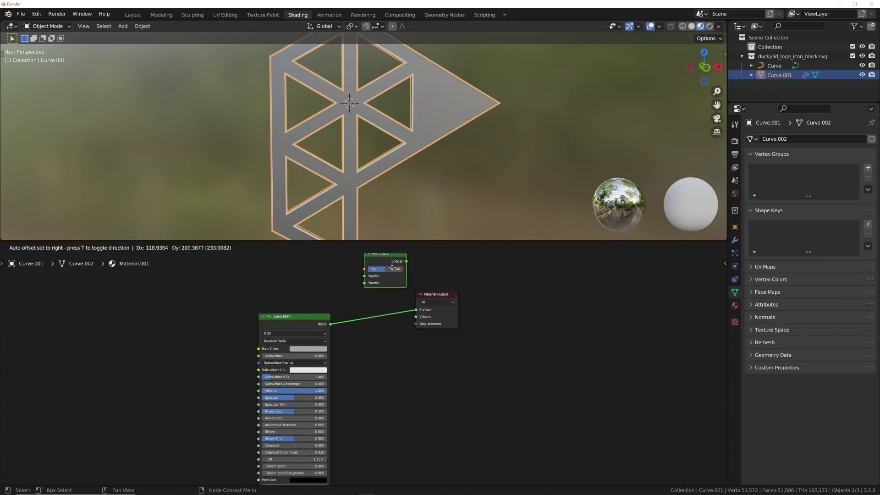
left_click(373, 342)
key("shift+a")
left_click(428, 295)
left_click_drag(369, 347, 369, 308)
Step: Add a Transparent BSDF and connect it to the Mix Shader's second Shader input
key("shift+a")
left_click(307, 288)
type("TRA")
key("Down")
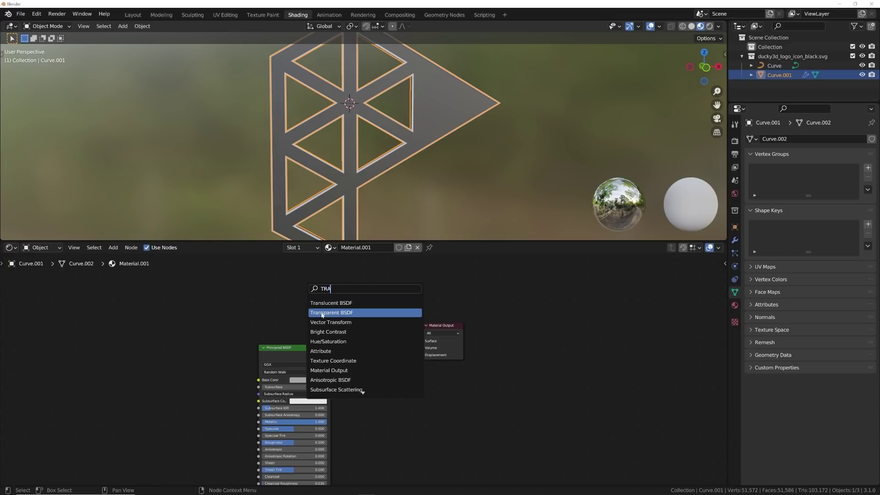
key("Return")
left_click(284, 312)
left_click_drag(295, 294, 395, 402)
key("Escape")
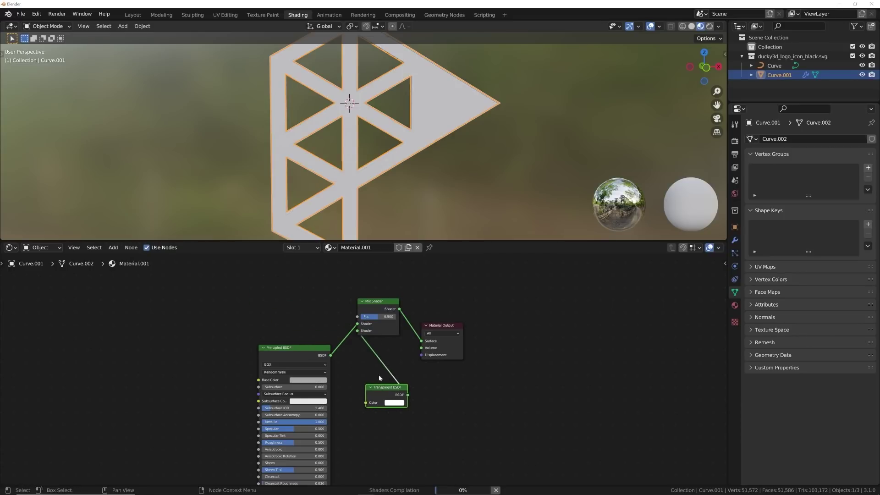
Step: Preview the Mix Shader Fac at 1.000 (fully transparent), then set it back to 0.000
left_click_drag(392, 316, 454, 218)
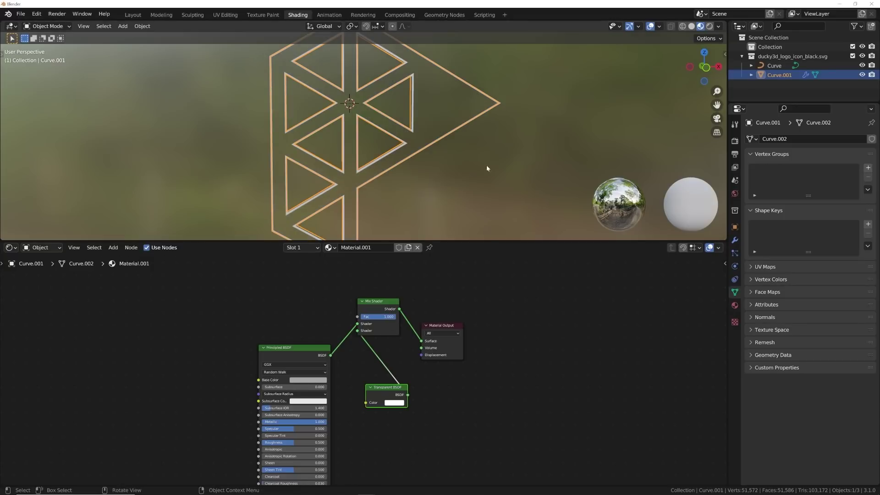
left_click(507, 131)
middle_click_drag(507, 131, 433, 200)
left_click_drag(386, 316, 360, 318)
middle_click_drag(436, 158, 477, 164)
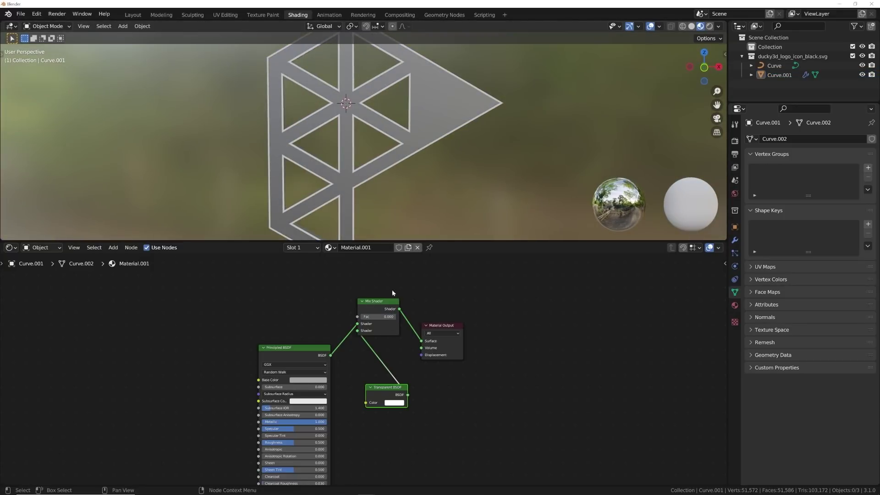
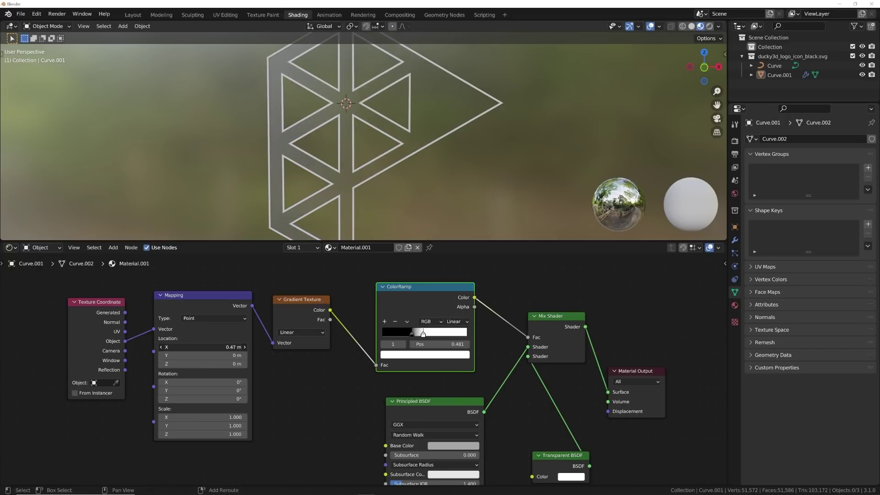
Step: Nudge the ColorRamp black stop right to 0.437 and orbit to check the logo's extruded depth
left_click_drag(410, 335, 418, 336)
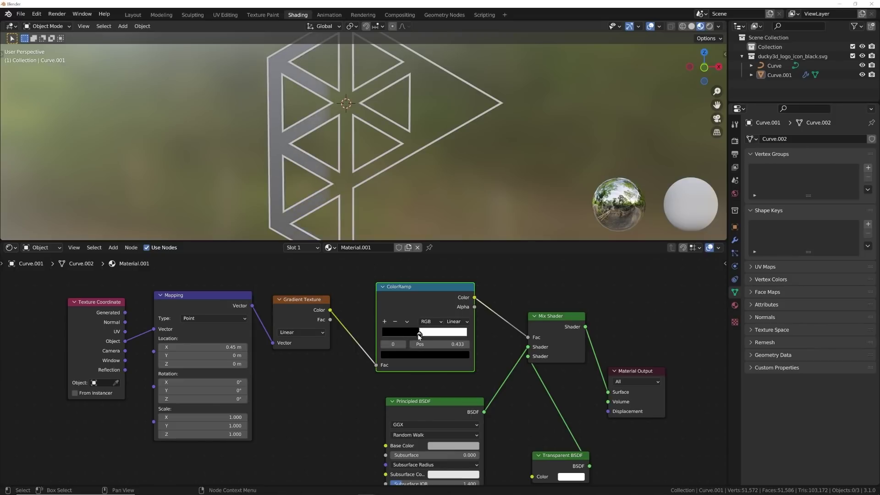
scroll(319, 181, "up", 3)
middle_click_drag(305, 63, 391, 115, "shift")
scroll(401, 174, "down", 3)
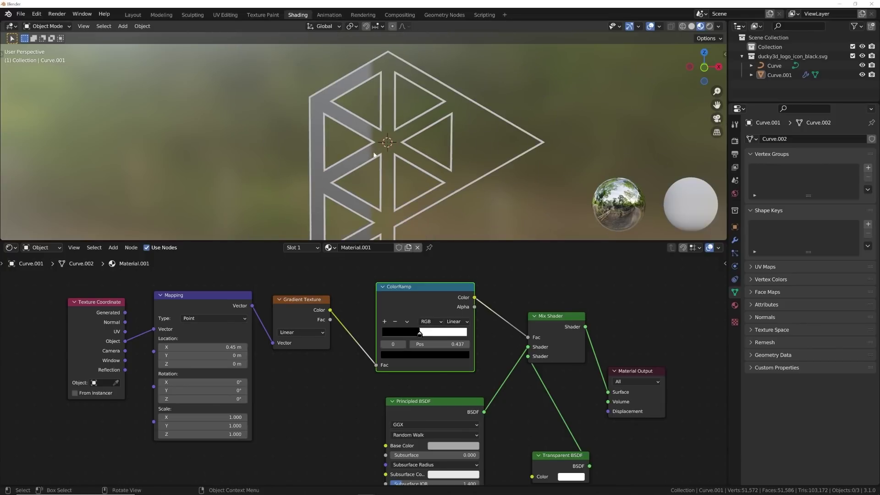
scroll(321, 173, "up", 6)
middle_click_drag(333, 87, 389, 89)
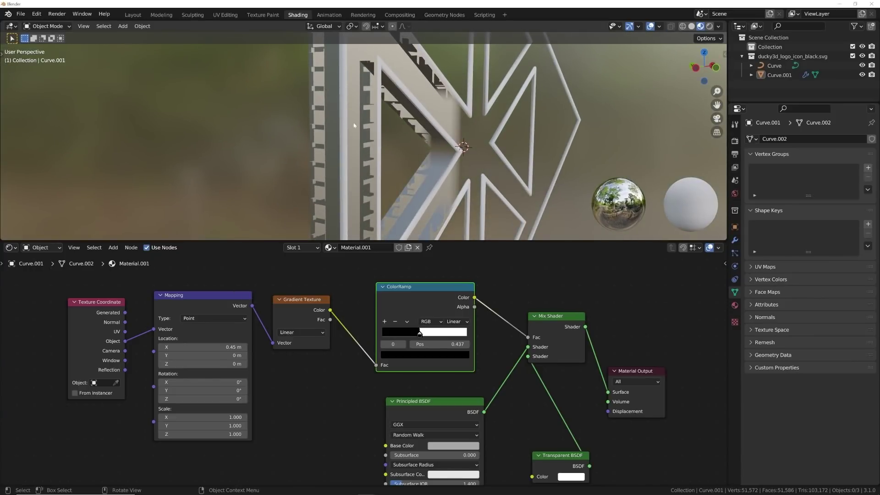
Step: Check the dissolve in Rendered shading with the HDRI, then return to a front Material Preview
left_click(710, 27)
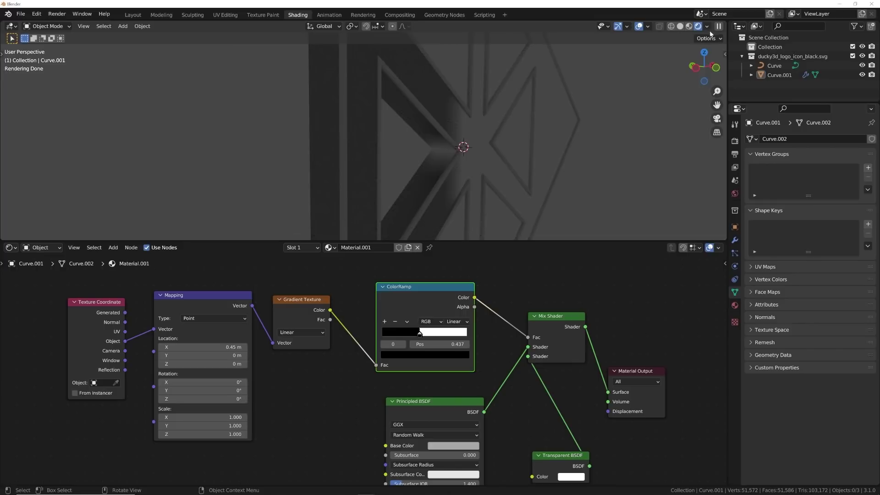
left_click(708, 26)
left_click(654, 81)
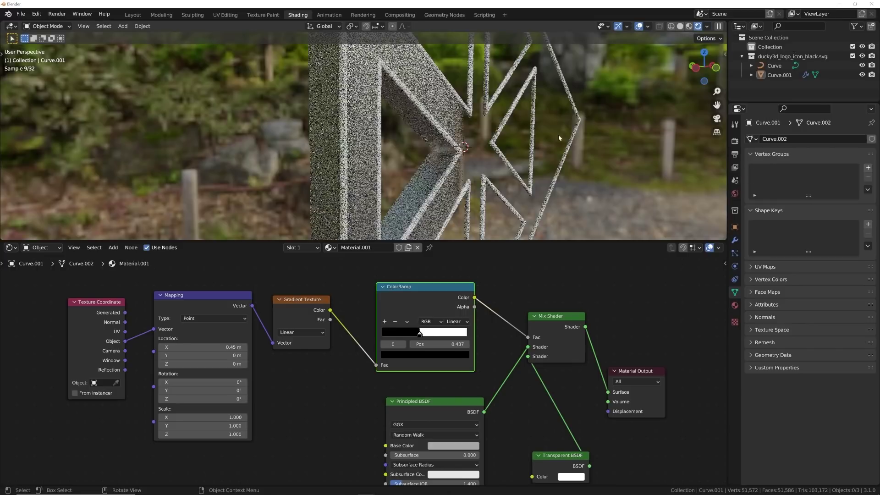
left_click(689, 27)
middle_click_drag(602, 101, 461, 171)
middle_click_drag(419, 192, 425, 182)
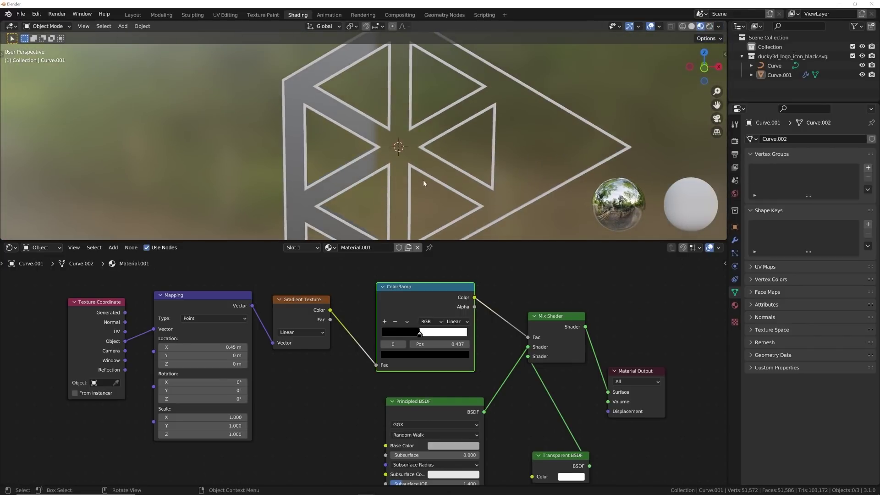
scroll(425, 183, "down", 1)
middle_click_drag(202, 326, 347, 321)
Step: Insert a Noise Texture on the link between Texture Coordinate and Mapping
left_click(241, 316)
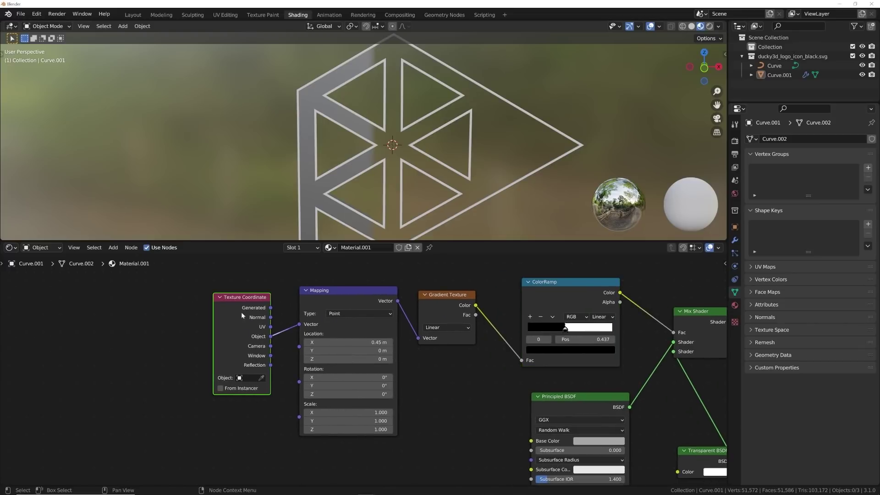
left_click_drag(246, 313, 127, 334)
middle_click_drag(208, 298, 330, 310)
key("shift+a")
left_click(337, 300)
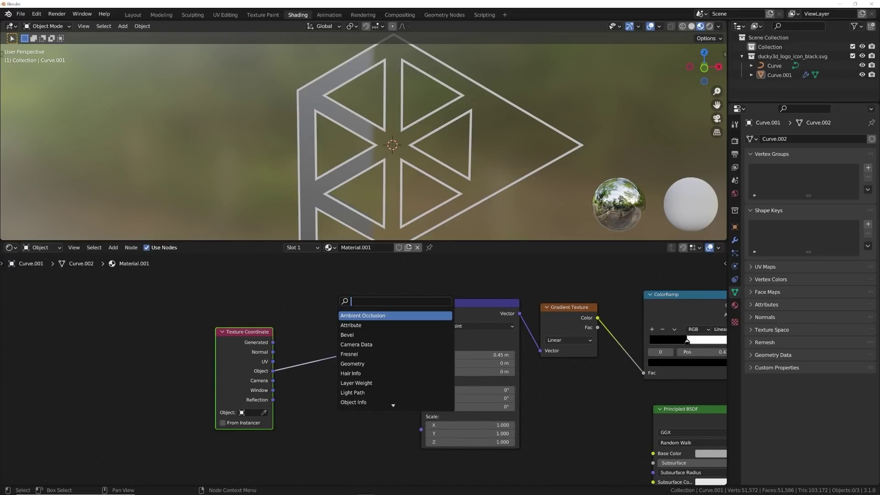
type("NOI")
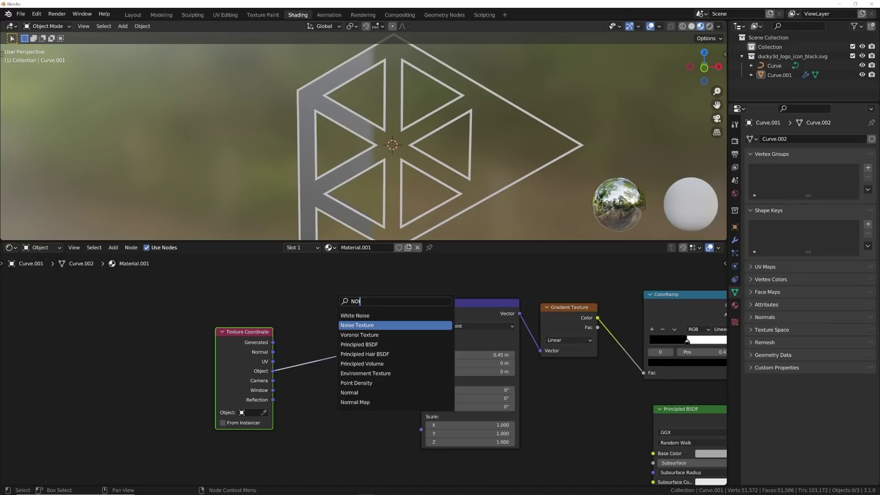
left_click(357, 325)
left_click(356, 344)
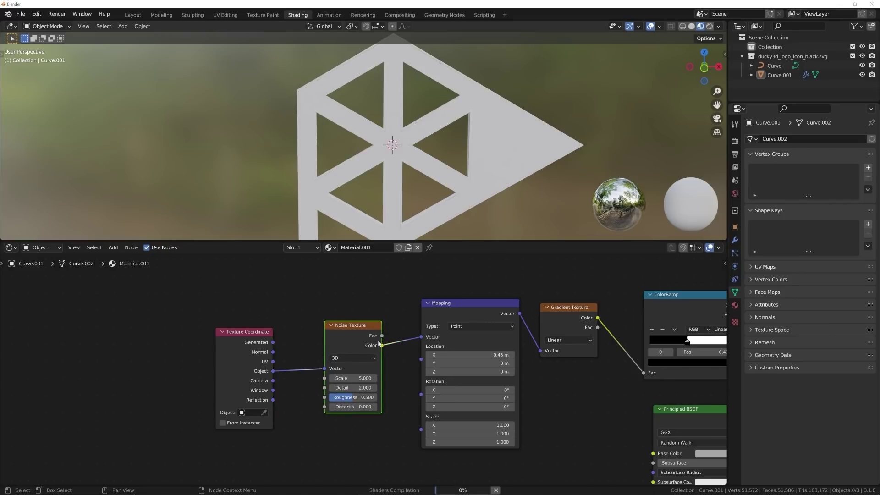
Step: Set the noise Scale to 32.6 and the Mapping Location X to -0.02 m
left_click_drag(359, 378, 389, 378)
left_click_drag(488, 355, 460, 355)
left_click_drag(359, 378, 463, 355)
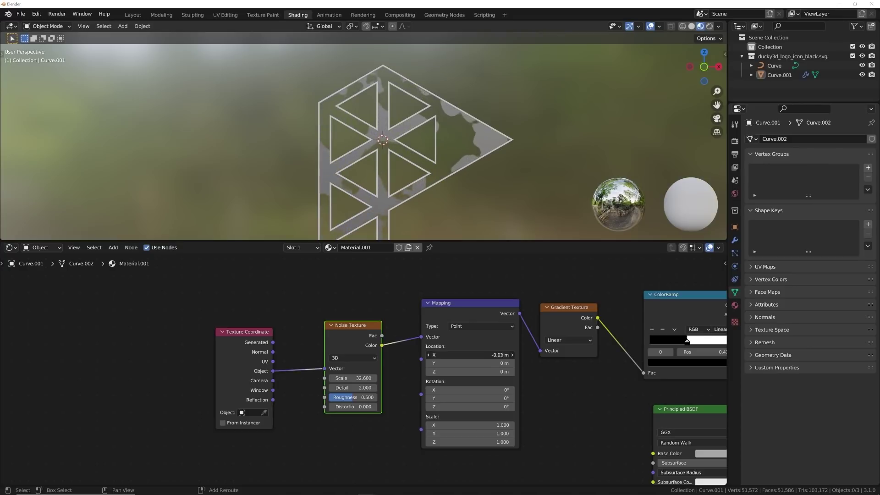
left_click_drag(463, 355, 474, 354)
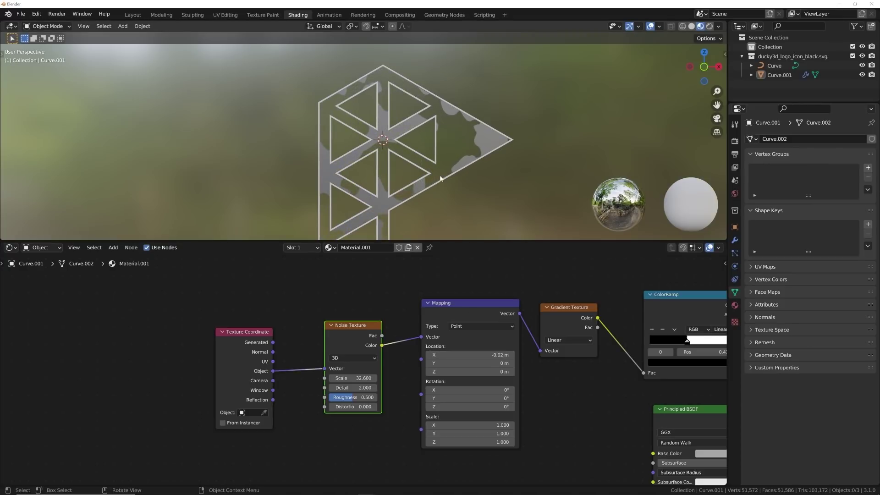
scroll(521, 353, "down", 3)
scroll(376, 339, "up", 5)
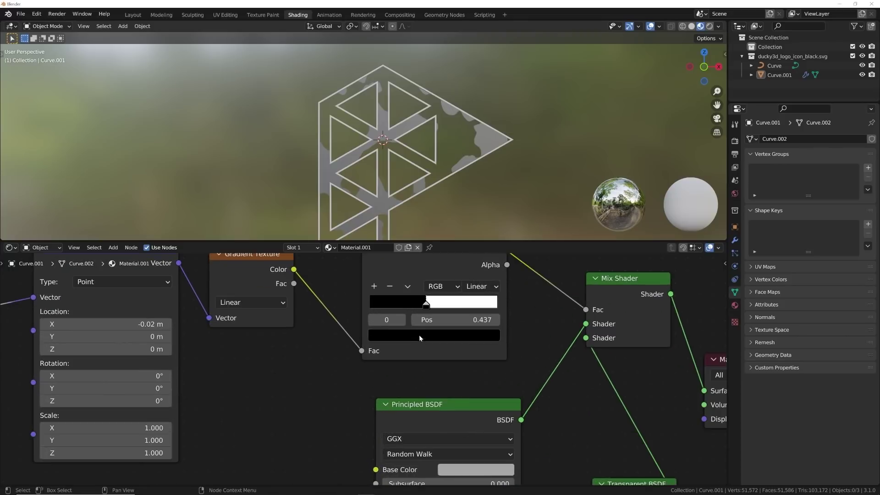
scroll(419, 338, "down", 2)
scroll(412, 326, "down", 3)
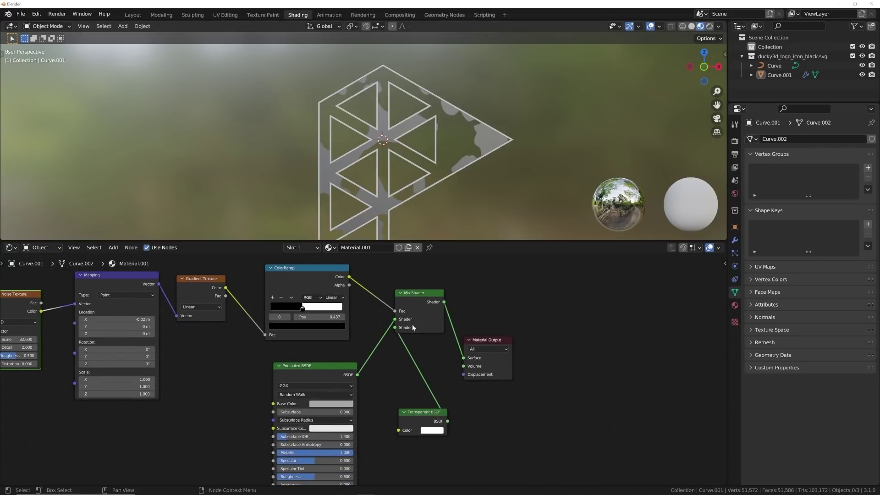
Step: Switch to Rendered shading and set the material's Displacement method to Displacement and Bump
left_click(709, 26)
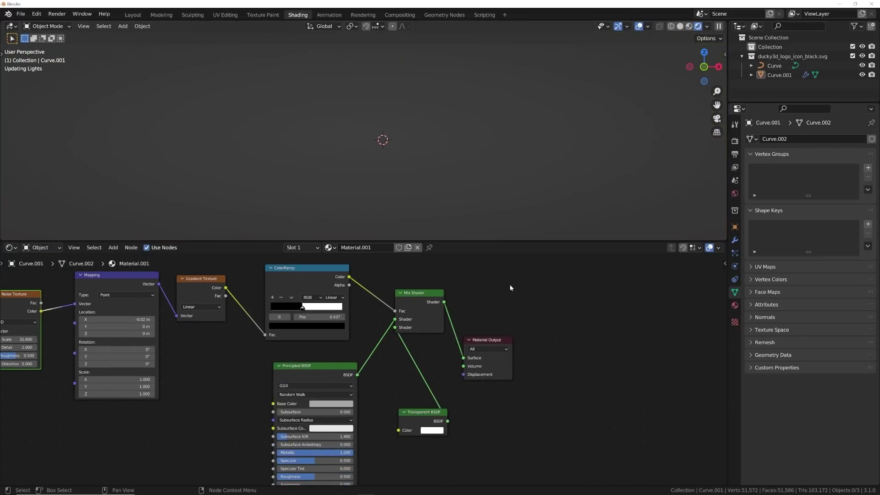
key("shift+a")
left_click(529, 280)
key("Escape")
left_click(735, 305)
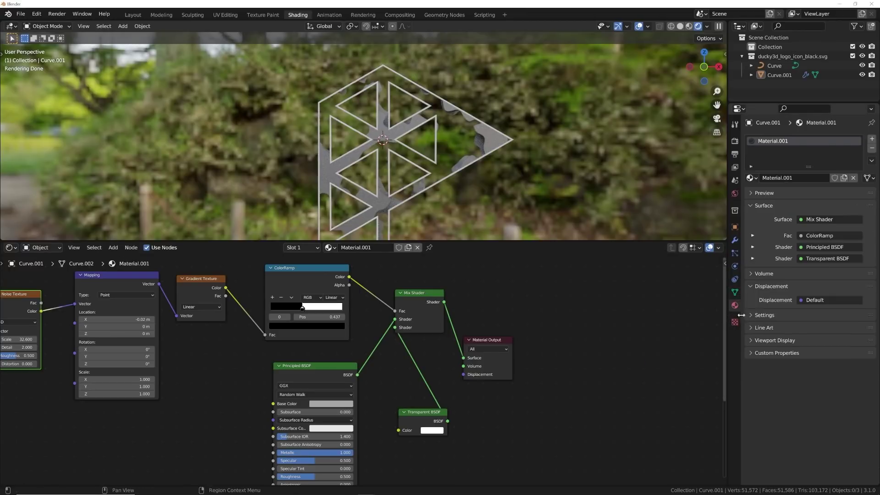
left_click(772, 315)
left_click(818, 378)
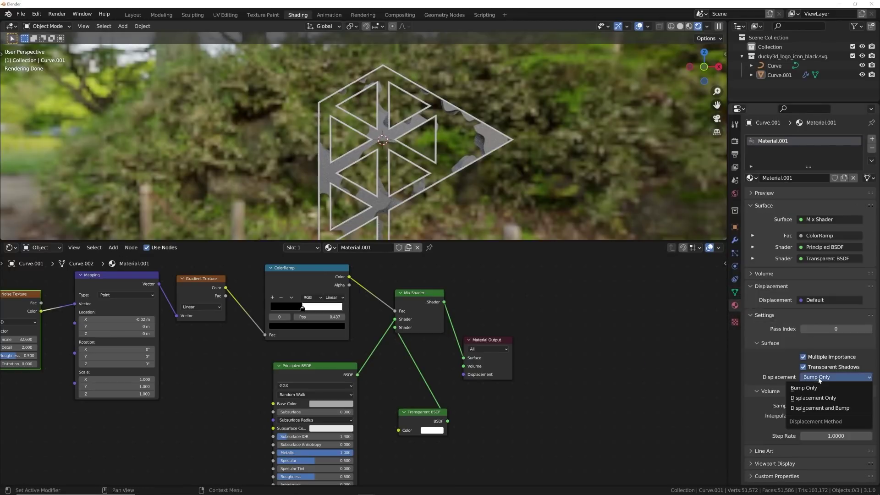
left_click(818, 407)
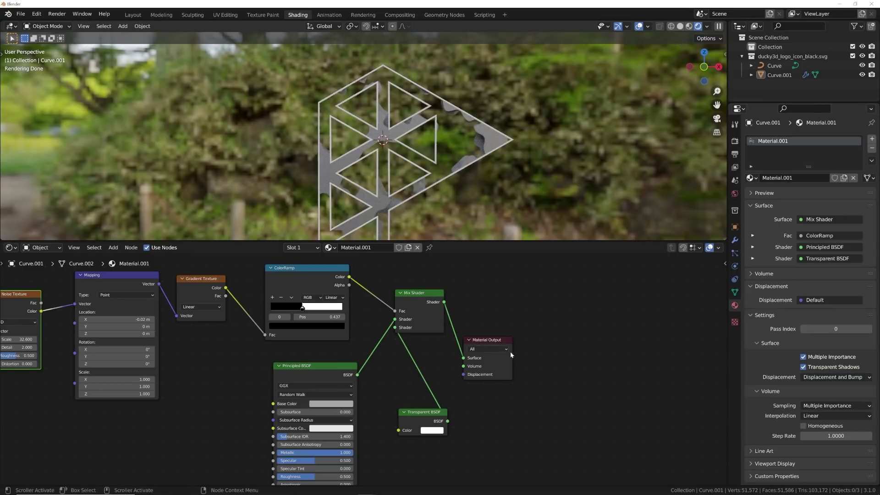
Step: Search the add-node menu for a Displacement node with 'DISP'
key("shift+a")
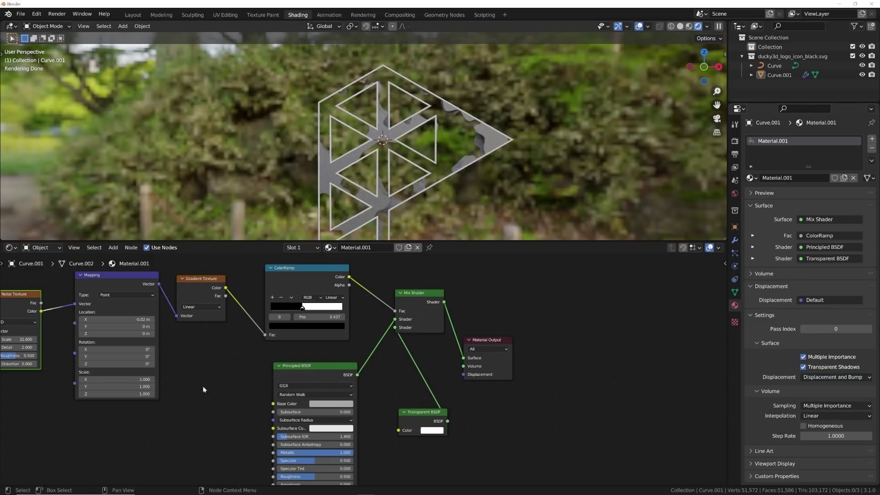
middle_click_drag(196, 389, 271, 375)
key("shift+a")
left_click(306, 359)
type("DISP")
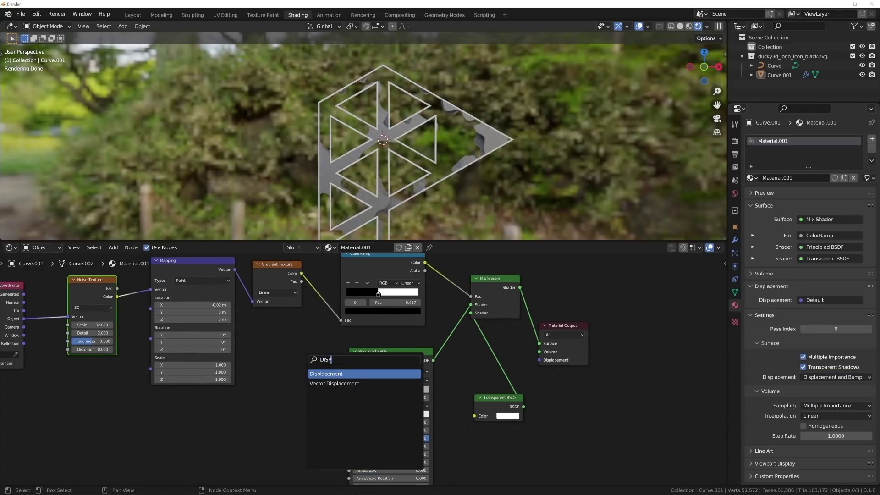
Step: Add a Displacement node into Material Output Displacement, fed by the ColorRamp colour into Midlevel
left_click(330, 374)
left_click_drag(330, 381, 540, 360)
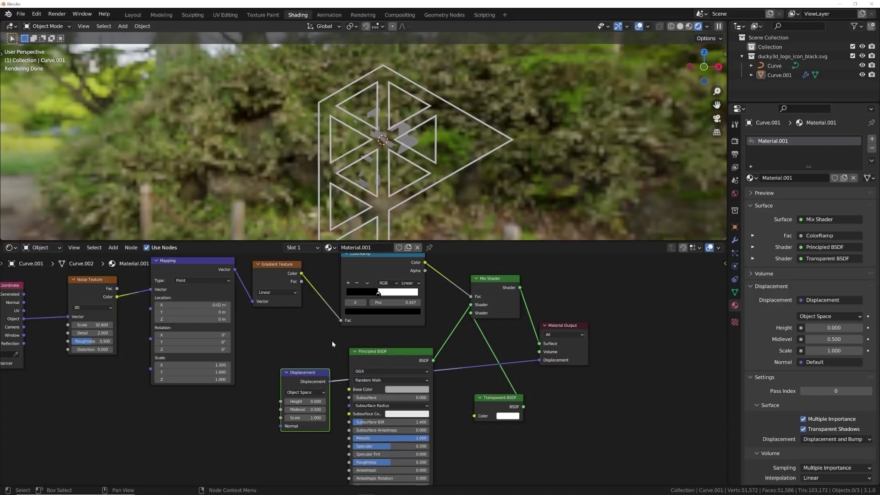
left_click_drag(312, 373, 573, 396)
left_click_drag(425, 263, 541, 434)
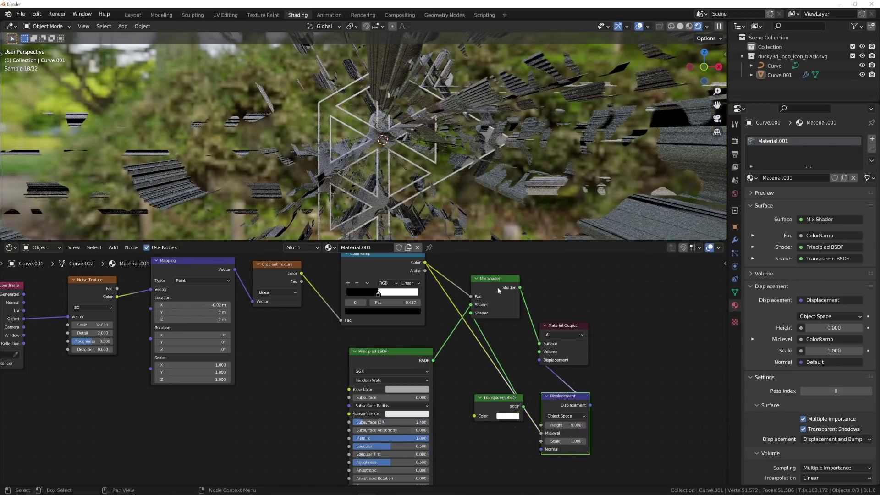
Step: Set the Displacement Scale to 0.005, then bring up the object's Add Modifier list
middle_click_drag(480, 194, 407, 164)
key("BackSpace")
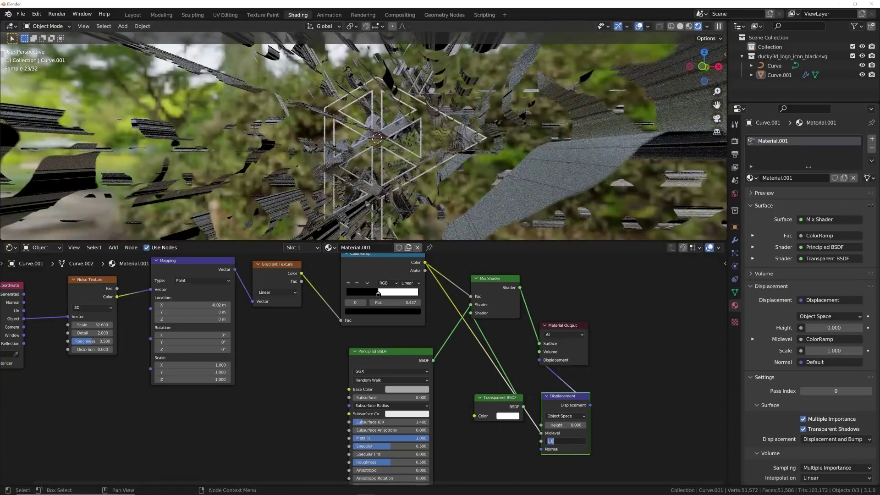
scroll(480, 168, "up", 5)
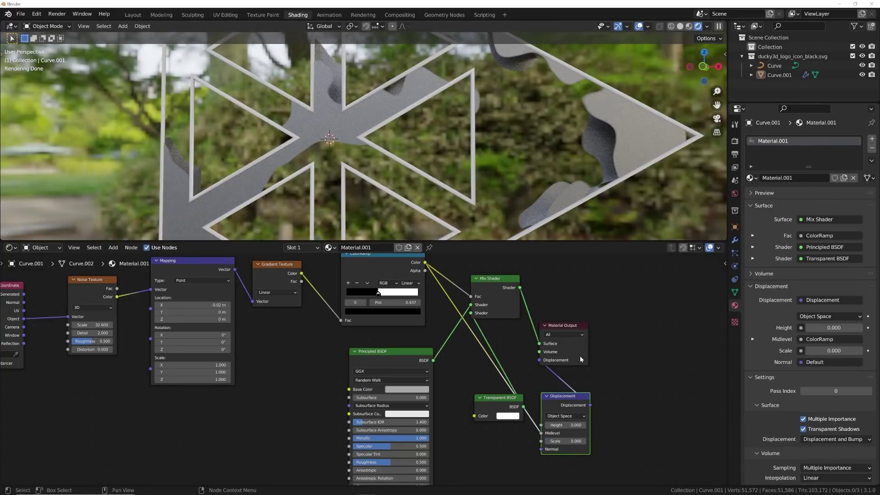
scroll(579, 438, "up", 2)
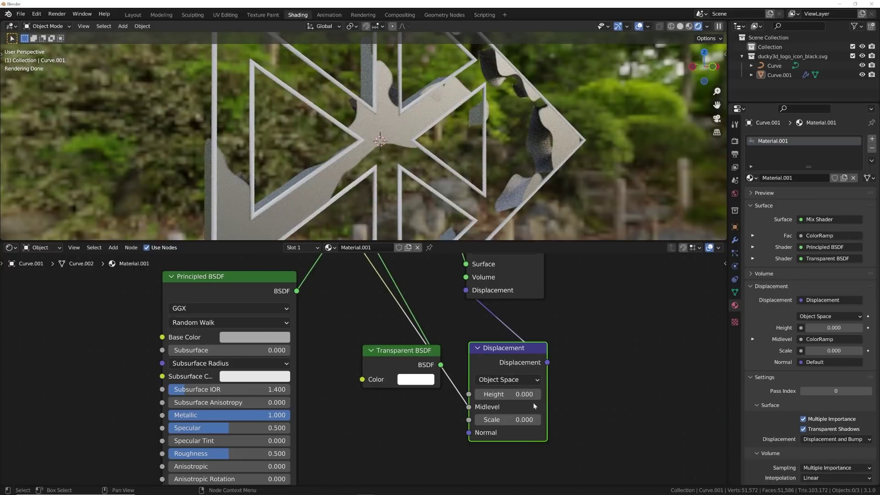
left_click(508, 421)
type("0.005")
key("Return")
middle_click_drag(527, 193, 512, 177)
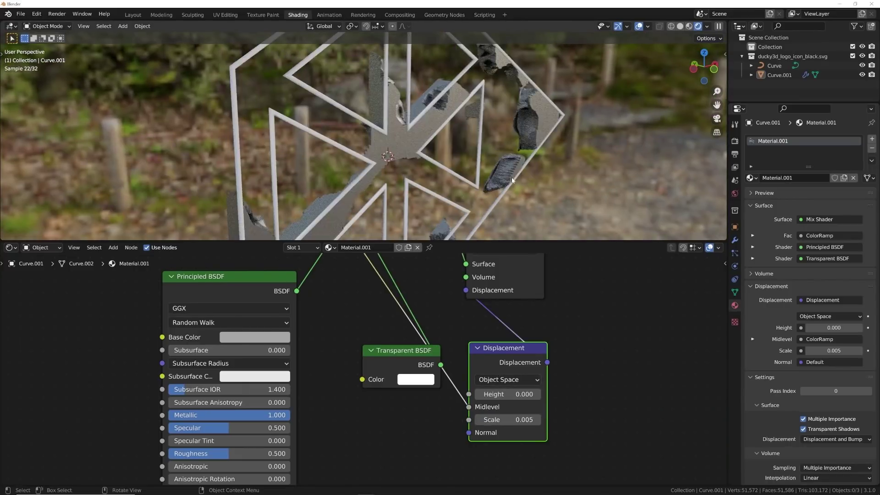
left_click(735, 240)
left_click(780, 139)
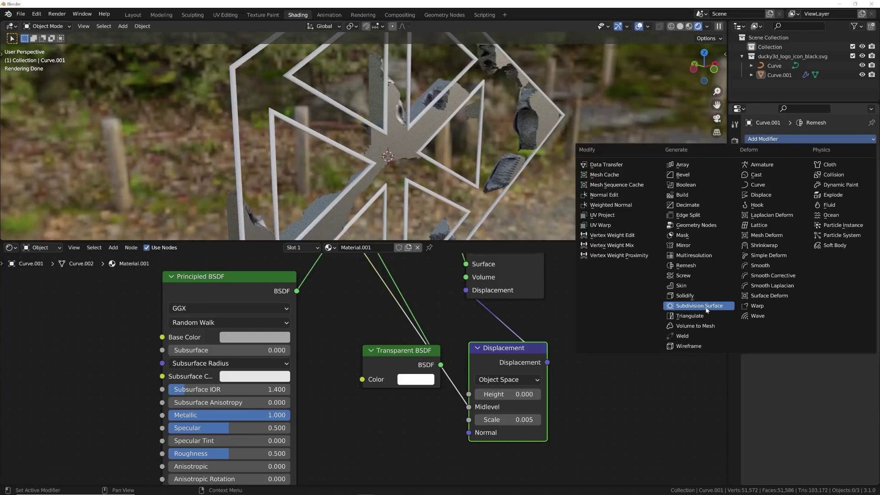
Step: Add a Subdivision Surface modifier and lower the displacement Scale to 0.001
key("Return")
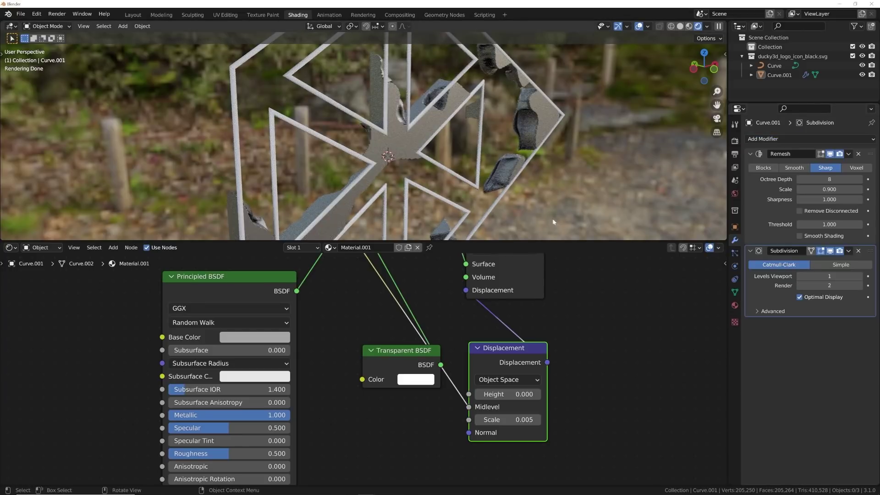
left_click(520, 419)
left_click(520, 420)
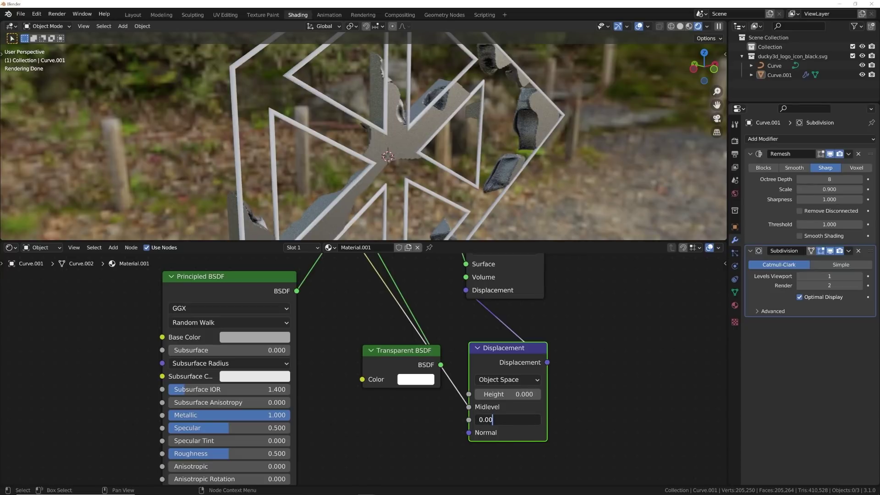
key("Return")
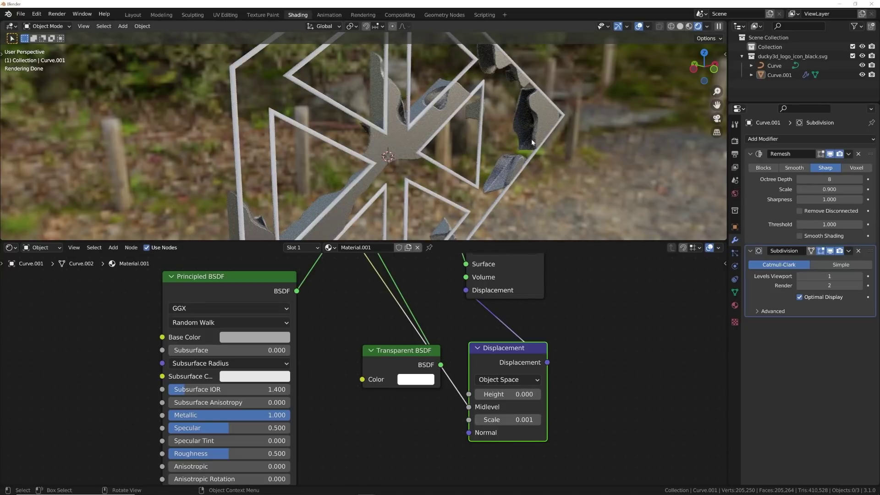
Step: Zoom in on the logo's edges and settle the displacement Scale at 0.002
scroll(532, 122, "up", 3)
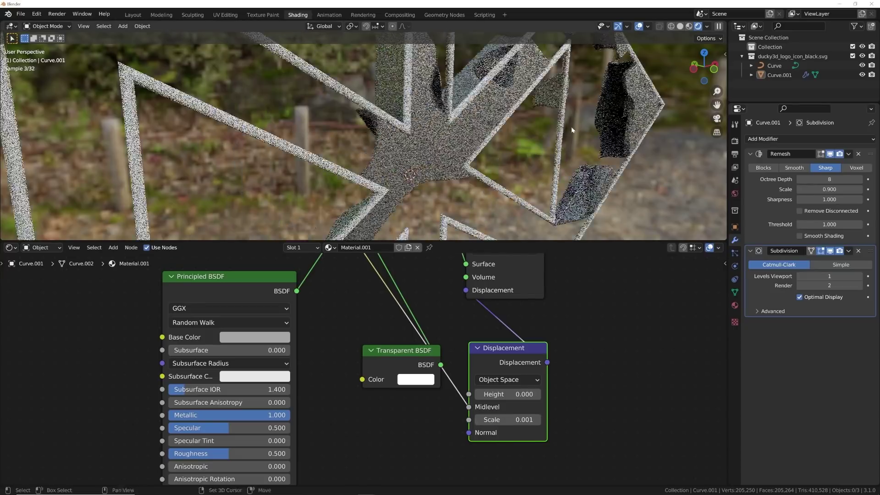
middle_click_drag(569, 131, 438, 175, "shift")
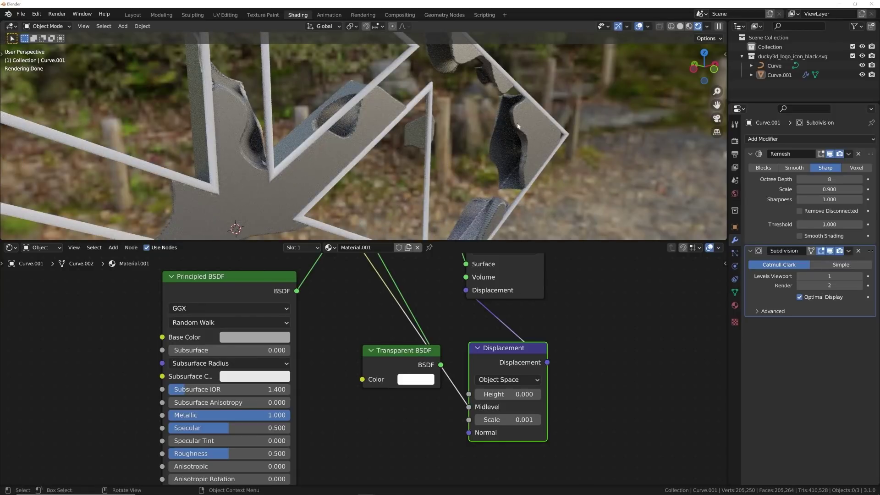
middle_click_drag(449, 168, 422, 191)
left_click(492, 419)
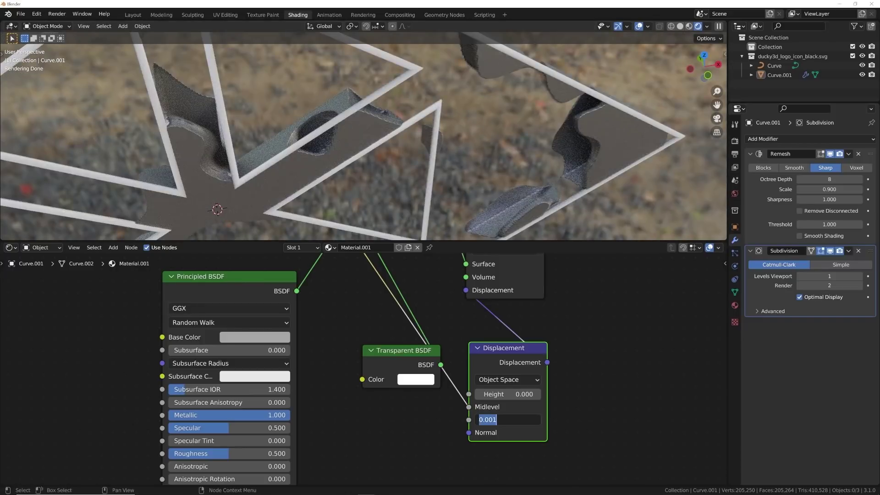
key("Return")
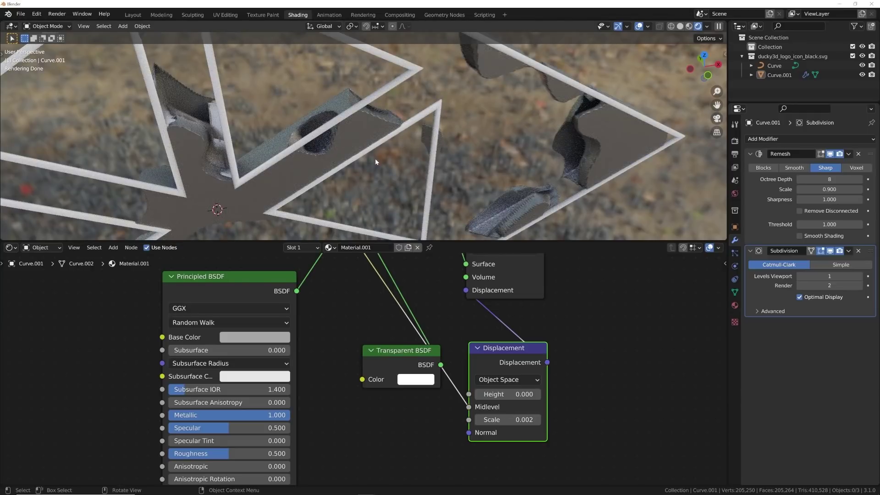
Step: Return to a frontal Material Preview view and select the Curve outline object
scroll(385, 161, "down", 6)
middle_click_drag(387, 161, 471, 122)
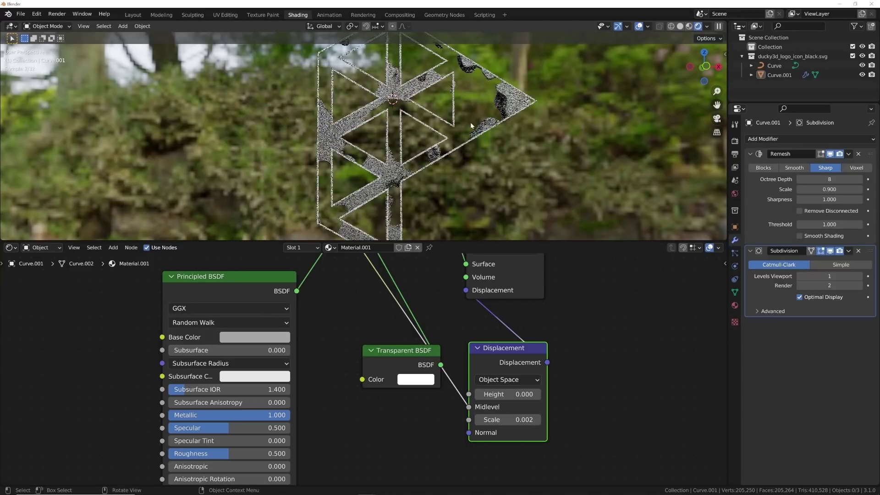
left_click(689, 26)
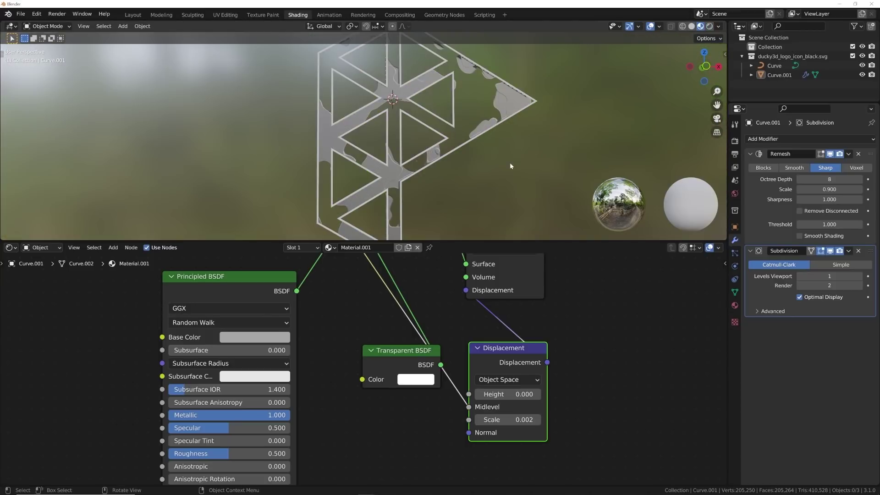
mouse_move(484, 142)
middle_mouse_down()
mouse_move(507, 142)
mouse_move(482, 144)
middle_mouse_up()
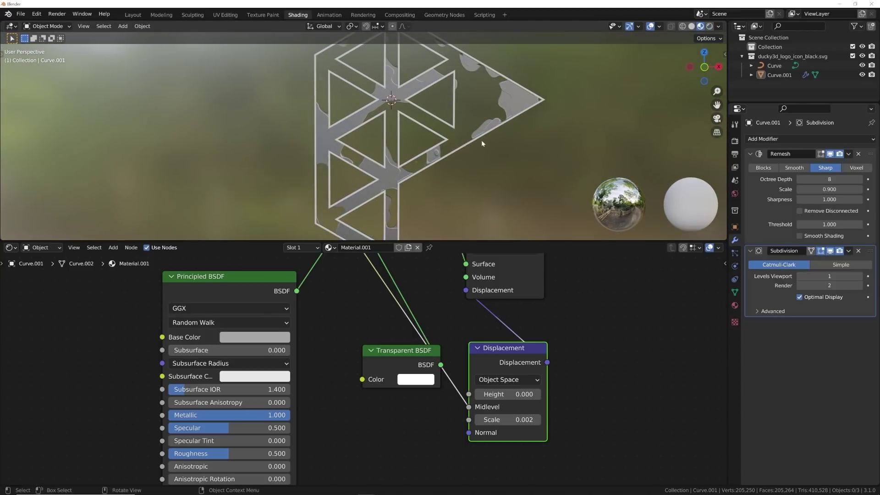
left_click(454, 129)
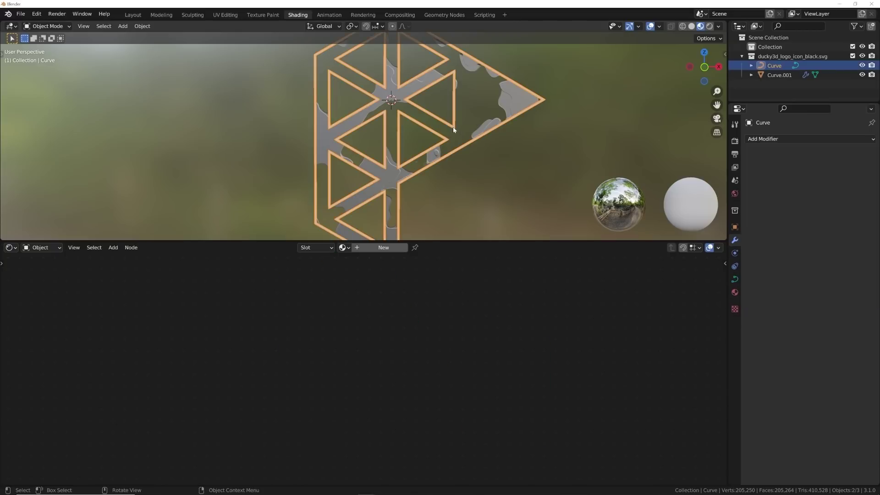
Step: Hide overlays and give the Curve a new material with a grey Base Color
left_click(650, 27)
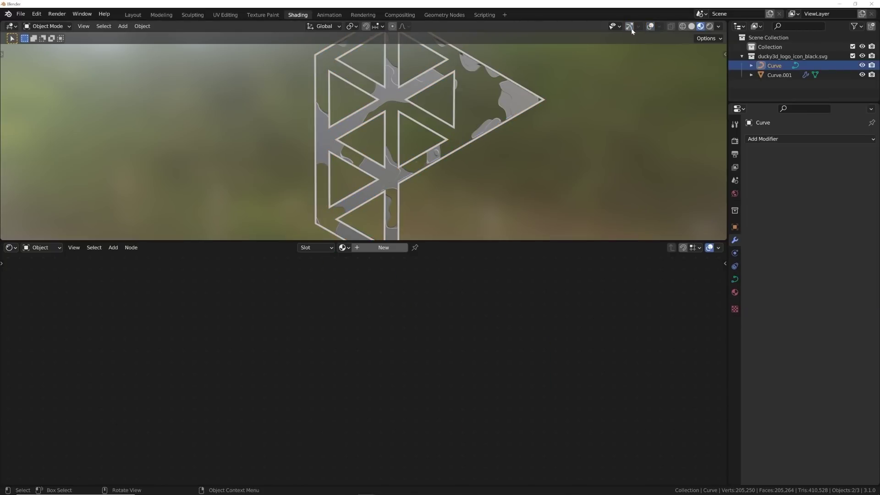
left_click(383, 248)
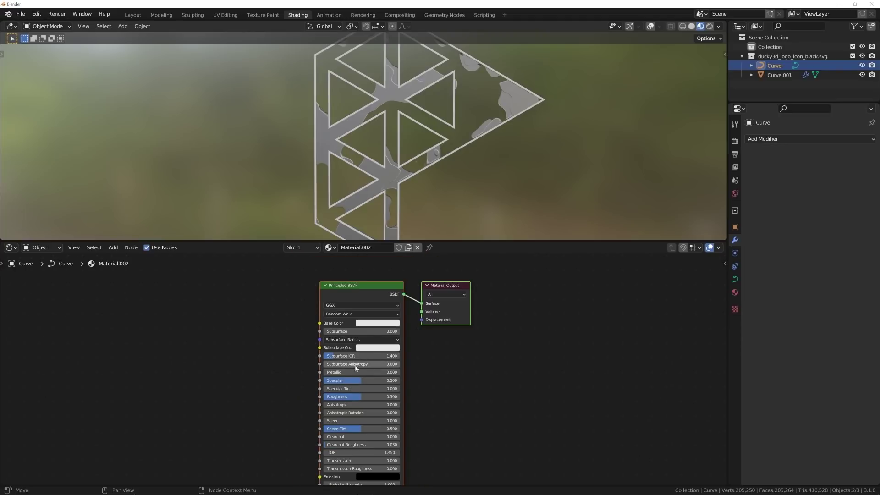
left_click(375, 324)
left_click_drag(419, 227, 418, 241)
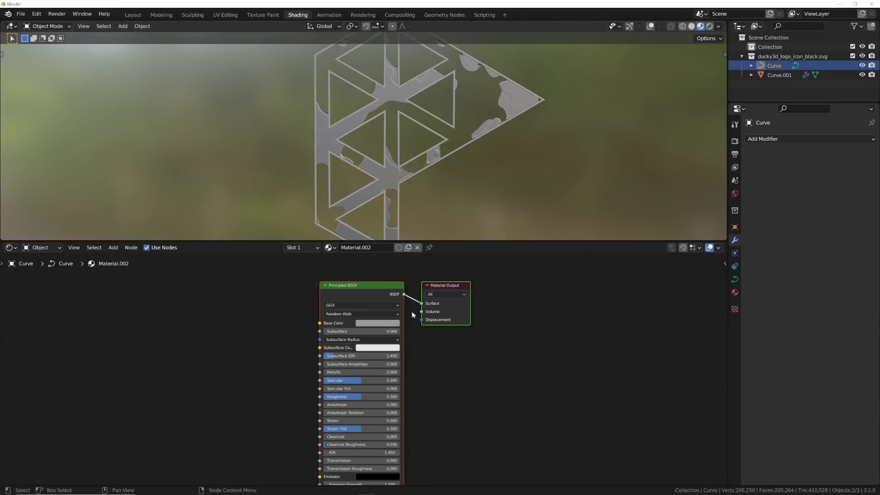
left_click(382, 323)
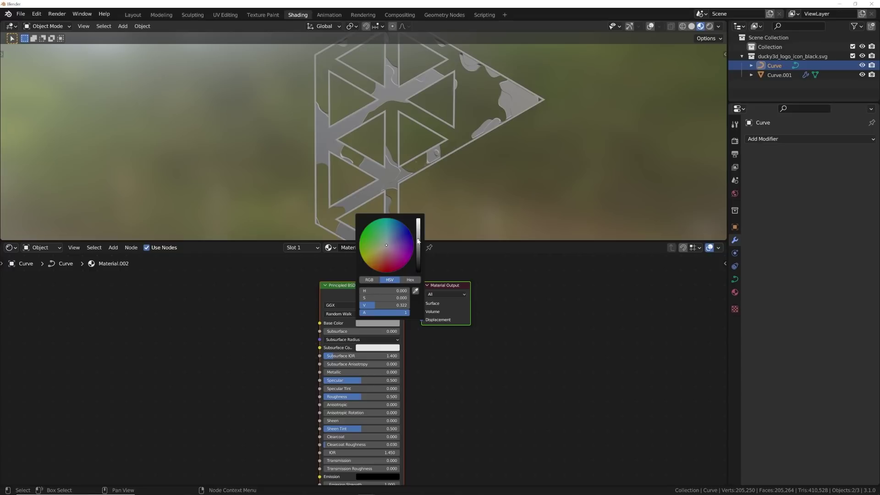
Step: Add a ColorRamp and connect its Color to the Emission input
scroll(417, 347, "up", 4)
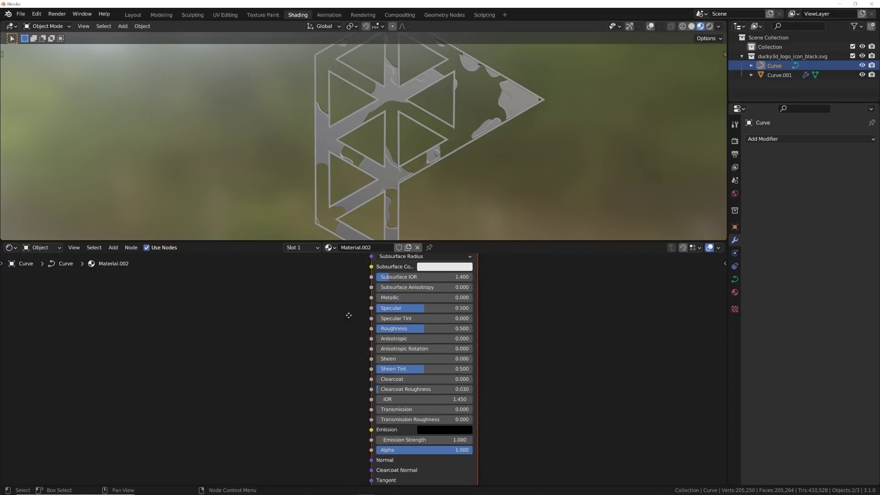
key("shift+a")
left_click(296, 315)
type("COL")
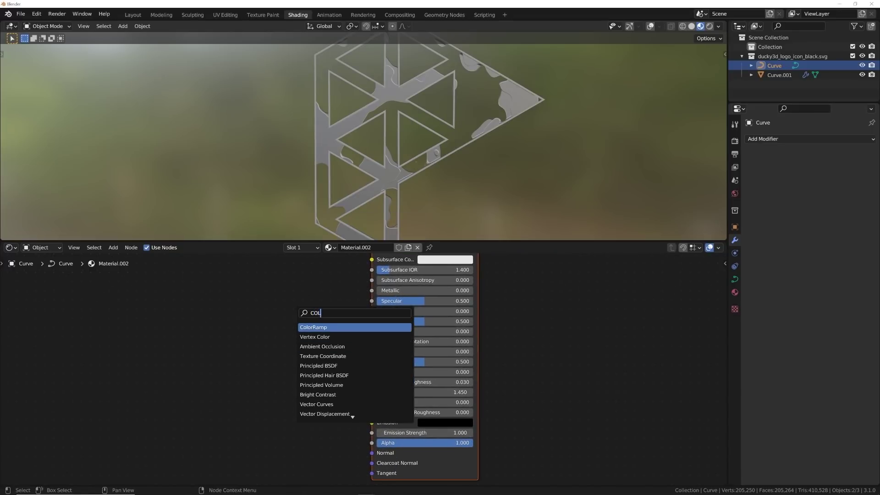
key("Return")
left_click(293, 344)
left_click_drag(337, 348, 372, 422)
middle_click_drag(324, 359, 452, 342)
left_click_drag(421, 320, 363, 355)
key("shift+a")
left_click(326, 340)
left_click(252, 312)
Step: Add a Noise Texture feeding the ColorRamp Fac and set Emission Strength to 26
key("shift+a")
left_click(319, 312)
type("NOI")
left_click(334, 336)
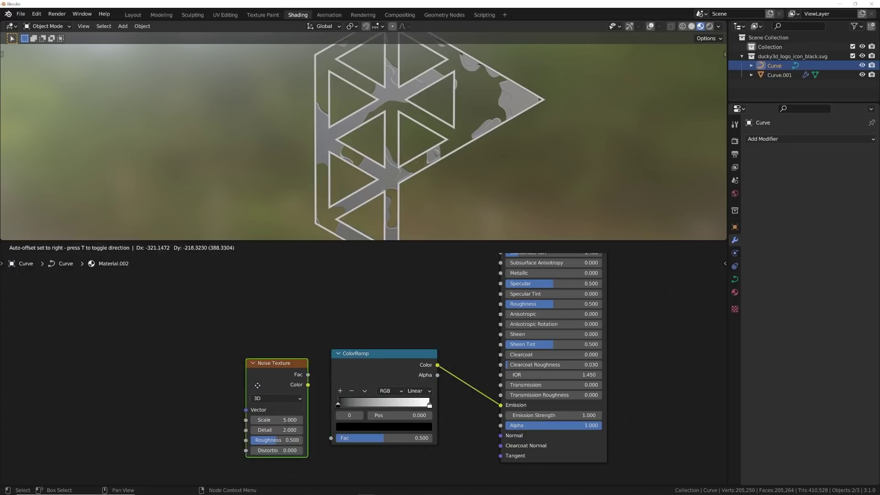
left_click(276, 386)
left_click_drag(300, 378, 331, 438)
key("Escape")
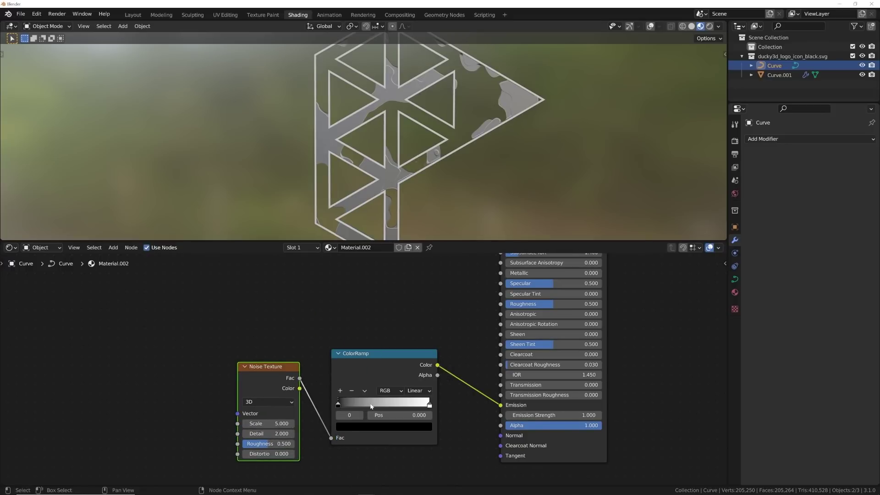
left_click_drag(550, 415, 596, 415)
left_click(735, 141)
Step: Try Eevee's render options, then switch the render engine back to Cycles
left_click(817, 139)
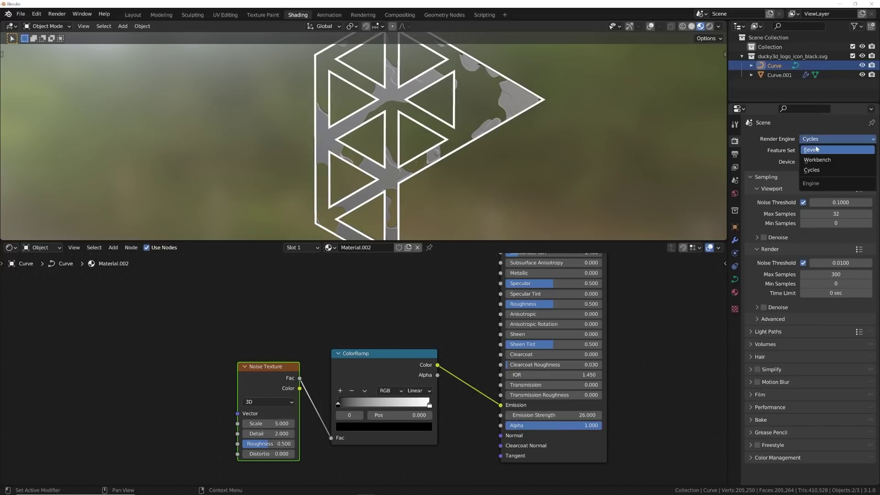
left_click(817, 149)
left_click_drag(757, 205, 758, 267)
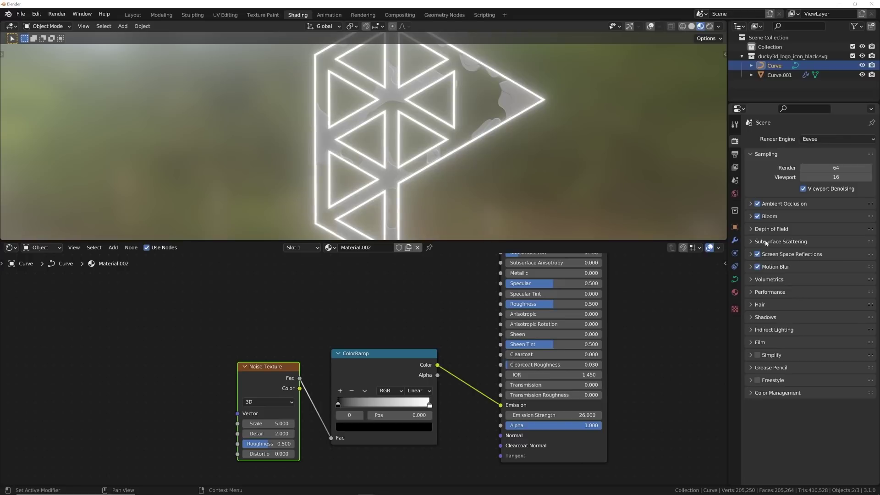
left_click(835, 139)
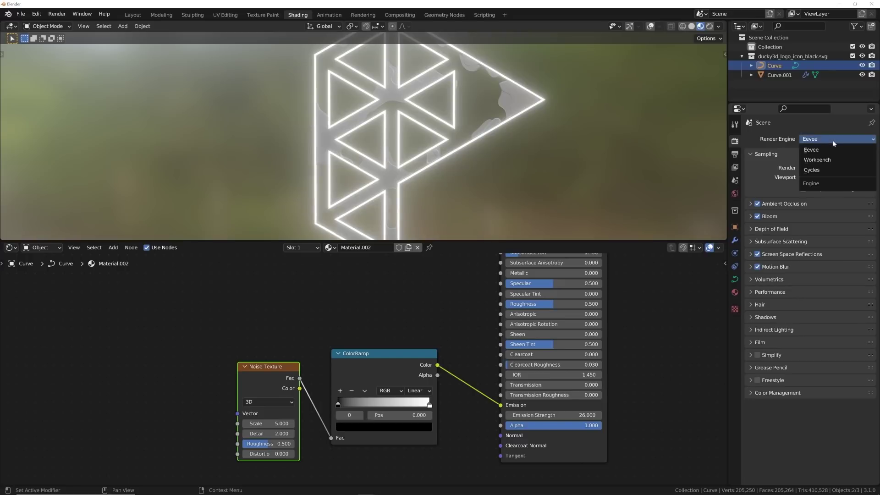
left_click(828, 170)
Step: Move the ramp black stop to about 0.454, raise the noise Scale, and tighten the stops
left_click_drag(345, 403, 384, 403)
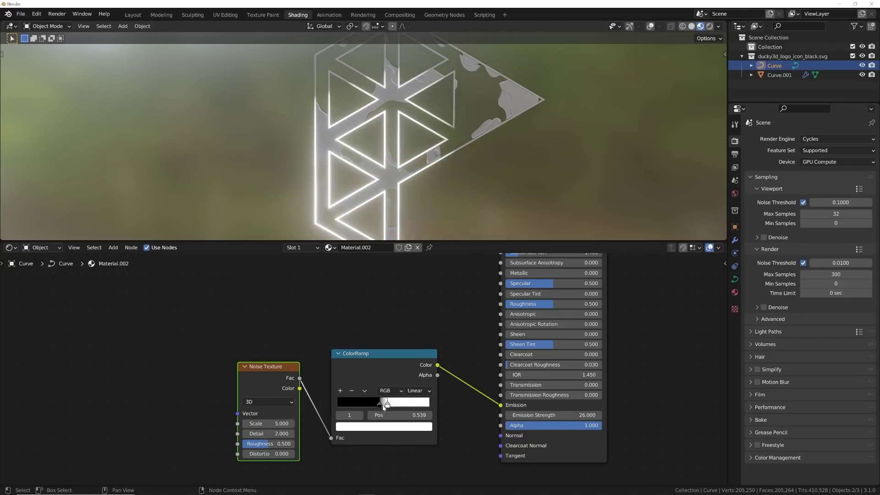
left_click_drag(275, 424, 332, 423)
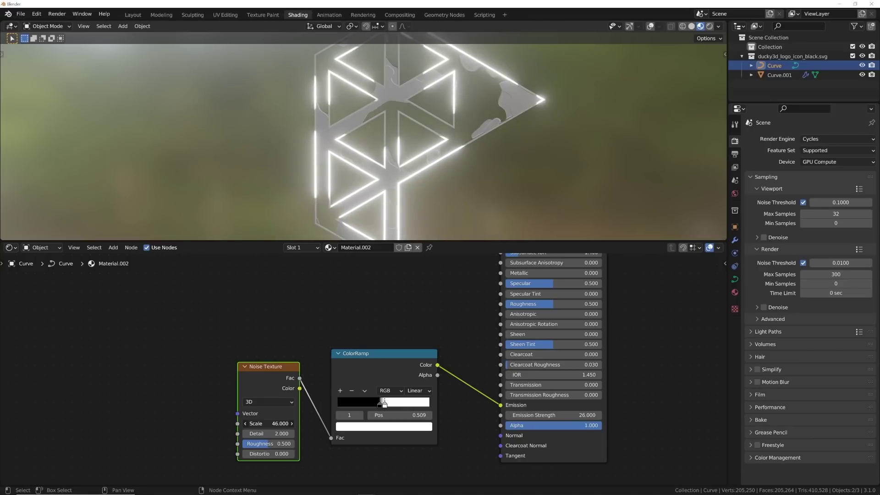
left_click_drag(378, 406, 428, 406)
left_click(383, 405)
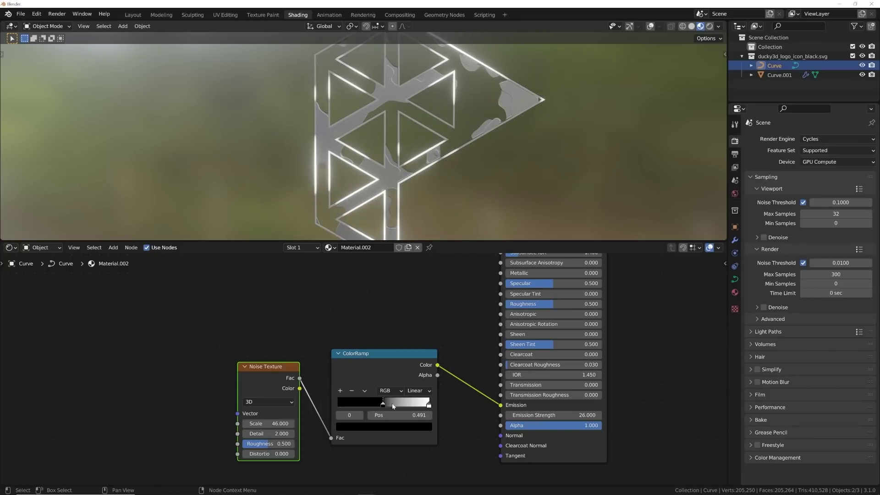
Step: Make the white ramp stop orange-red and raise Emission Strength to 37.6
left_click(429, 405)
left_click(384, 427)
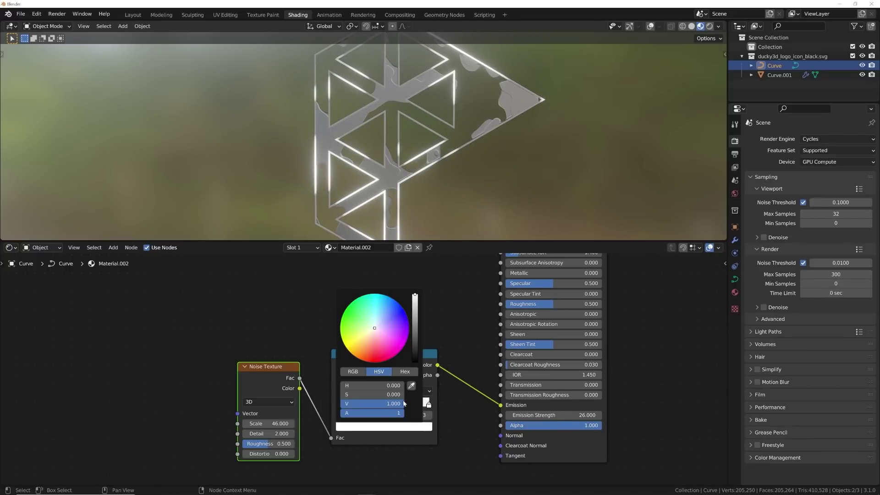
left_click(366, 361)
left_click_drag(365, 361, 362, 361)
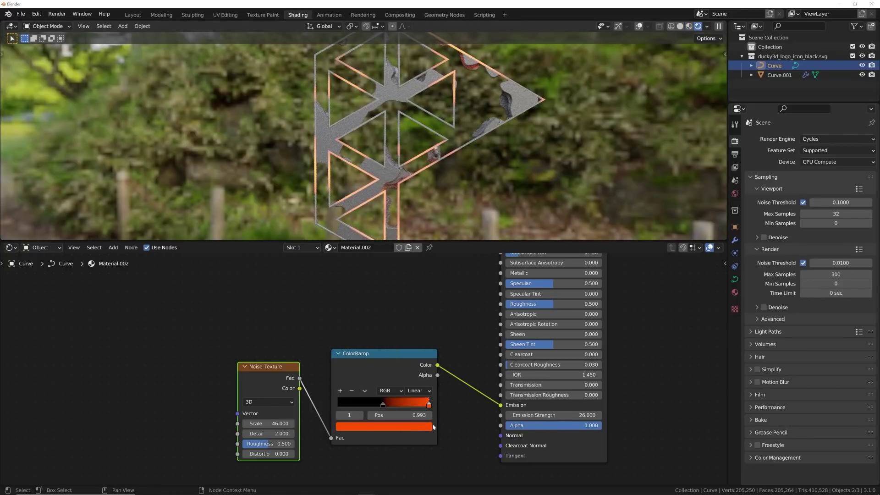
left_click_drag(579, 418, 535, 419)
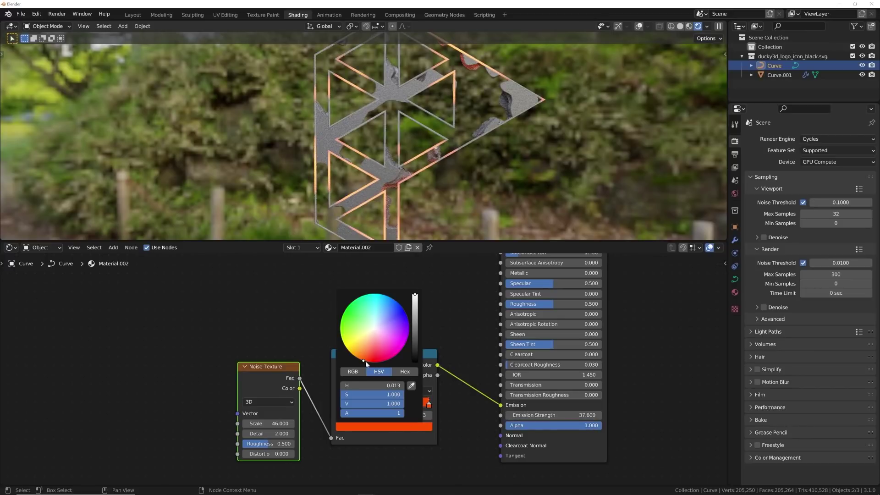
left_click_drag(368, 364, 365, 361)
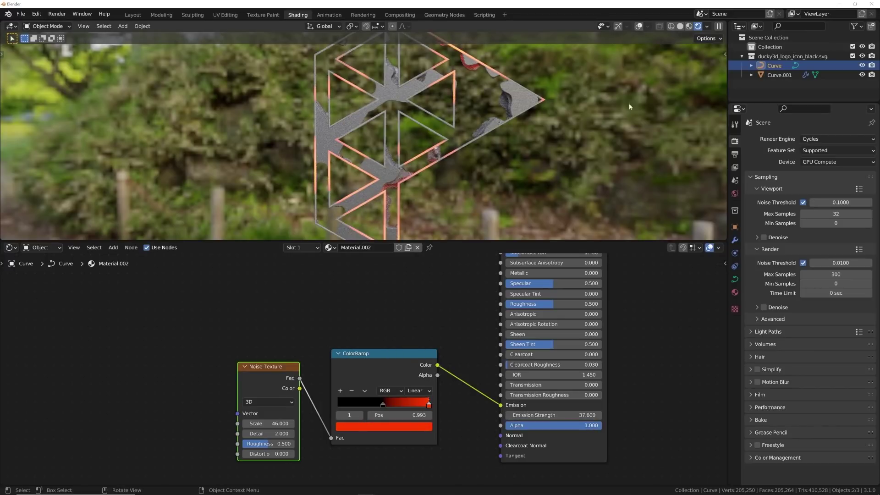
Step: Preview in Material Preview, undo a higher emission strength, and select the logo body Curve.001
left_click(689, 27)
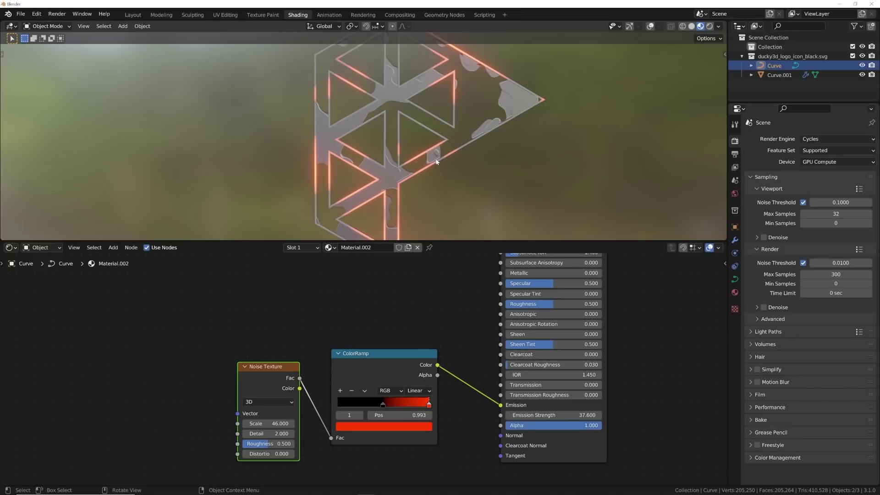
left_click_drag(562, 414, 599, 415)
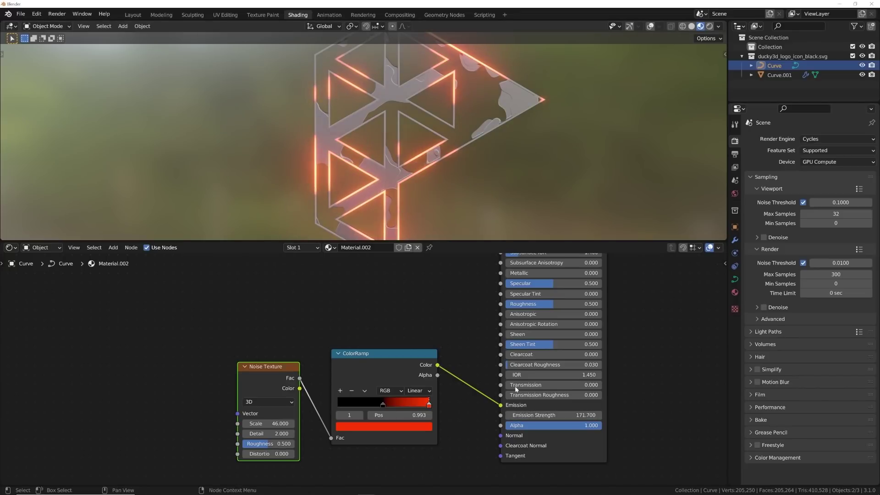
scroll(415, 149, "down", 2)
scroll(415, 147, "down", 1)
key("ctrl+z")
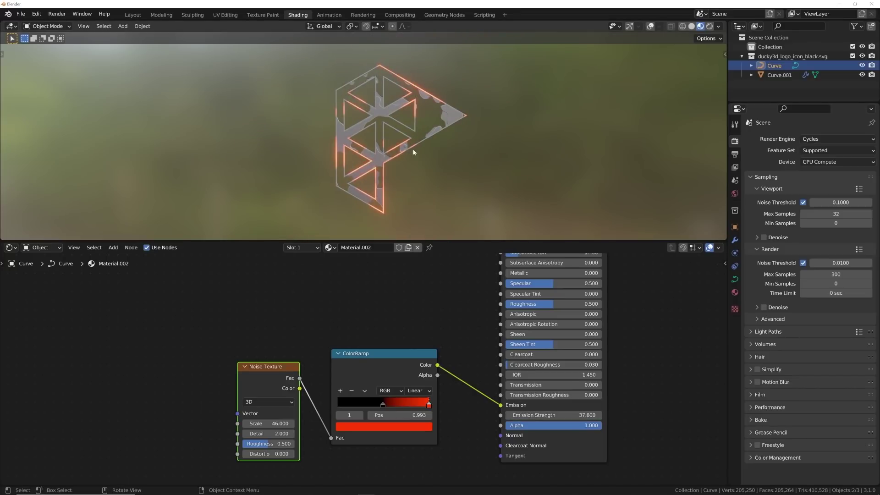
scroll(412, 150, "up", 2)
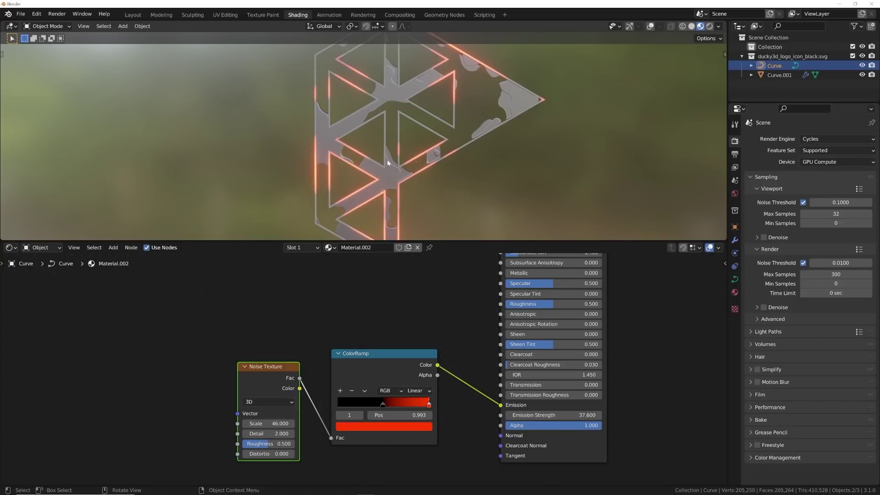
left_click(390, 173)
Step: Frame Material.001's nodes and split a Timeline area off beneath the 3D viewport
key("Home")
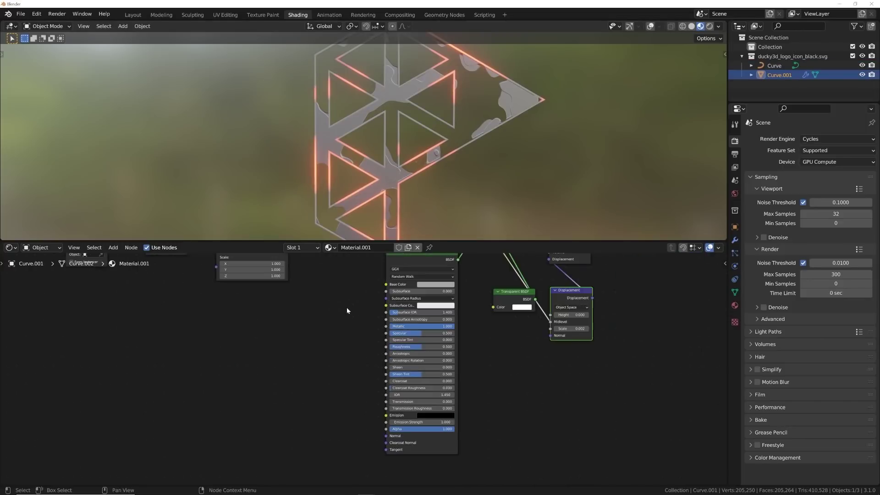
middle_click_drag(232, 297, 300, 357)
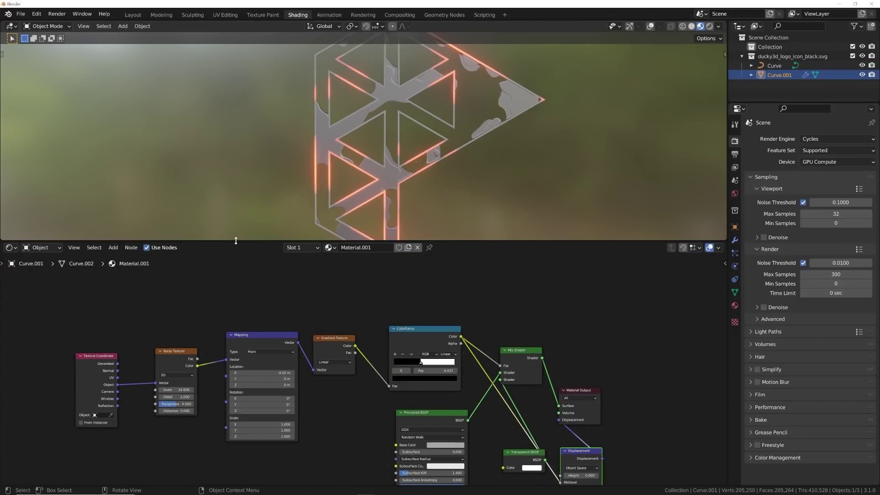
left_click_drag(230, 241, 230, 273)
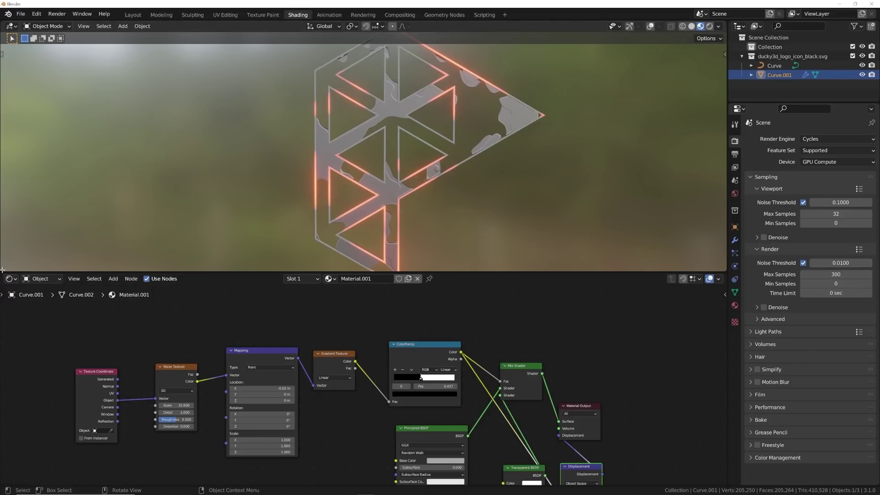
left_click_drag(3, 270, 3, 225)
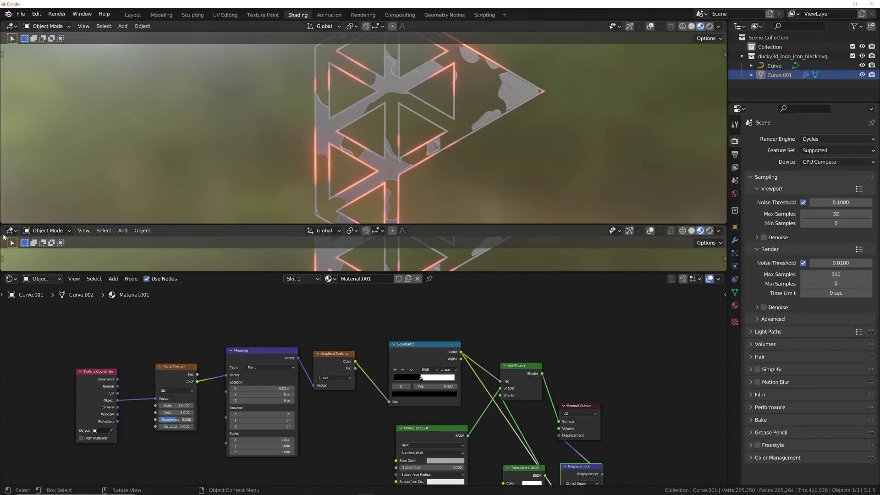
left_click(10, 231)
left_click(124, 266)
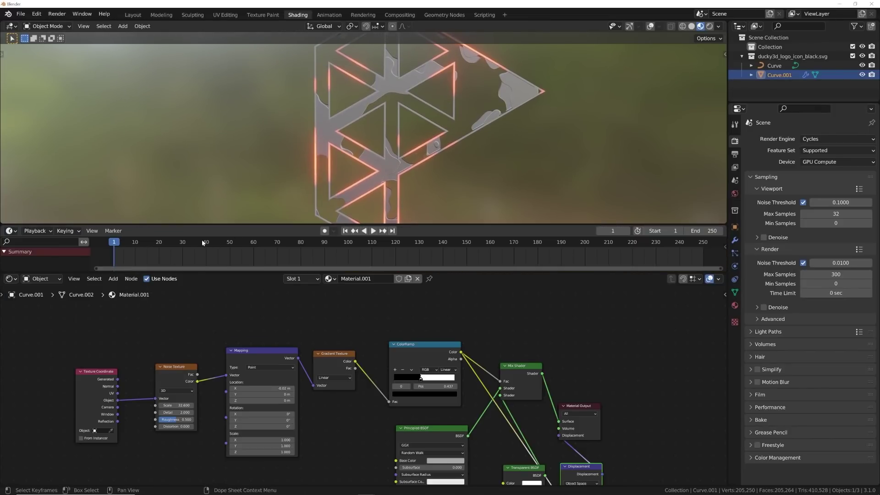
Step: Confirm Bezier as the default keyframe interpolation in Preferences > Animation and close Preferences
left_click(36, 14)
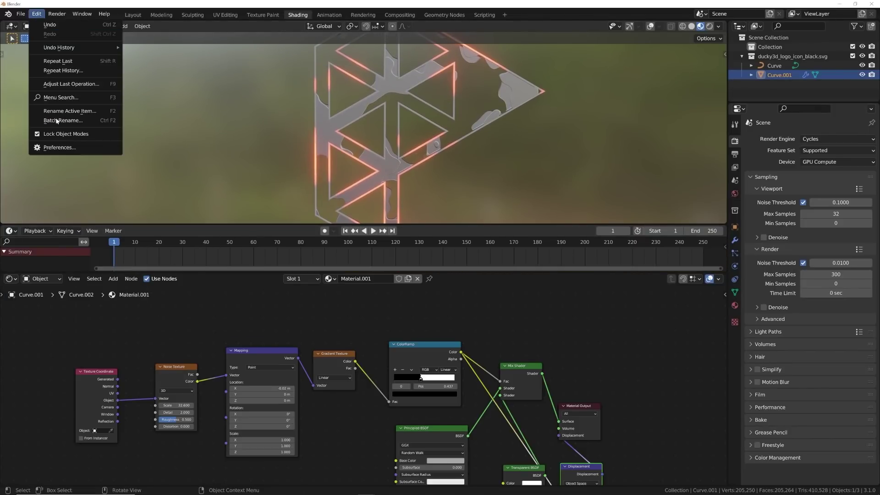
left_click(62, 149)
left_click(42, 98)
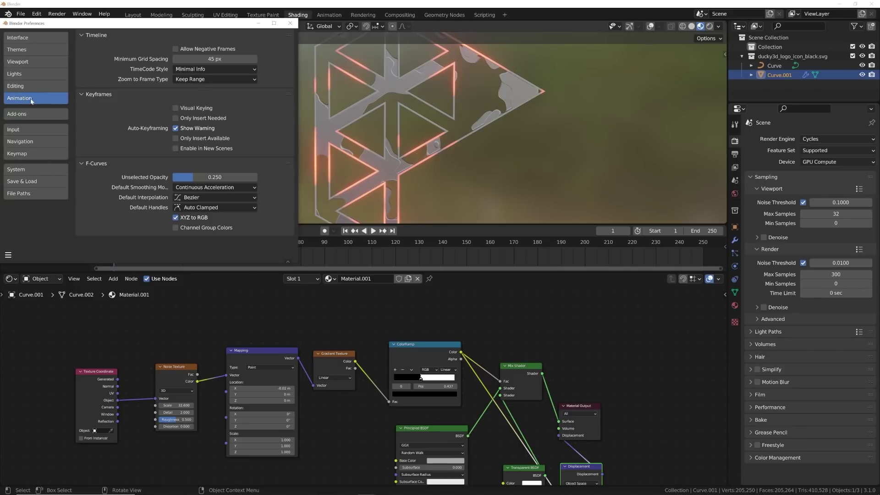
left_click(195, 198)
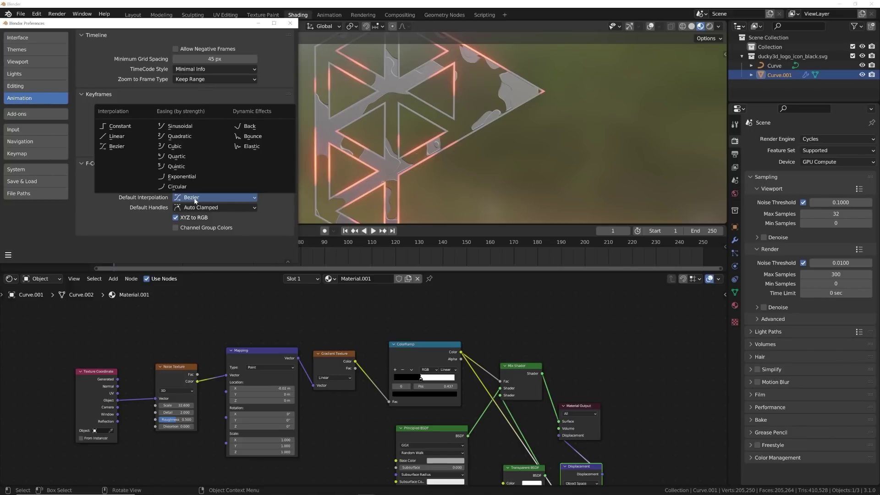
left_click(194, 200)
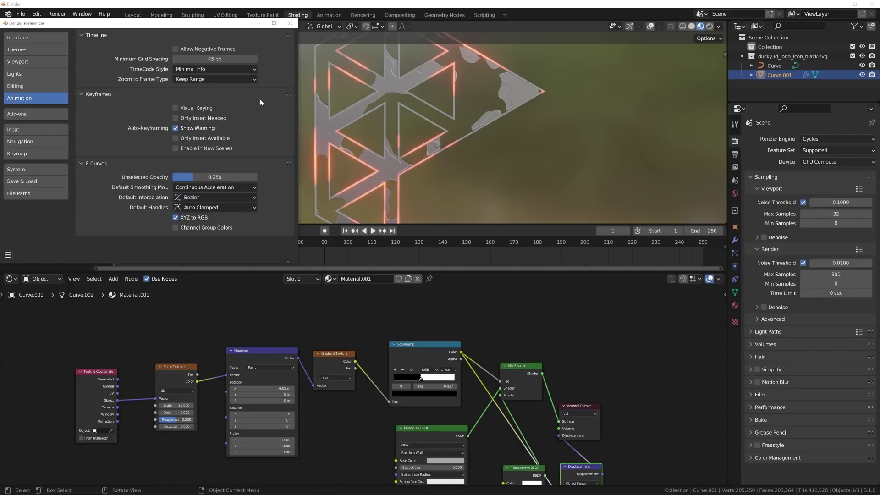
left_click(290, 23)
Step: Offset the dissolve pattern's Mapping X location to 0.18 m
scroll(210, 403, "up", 3)
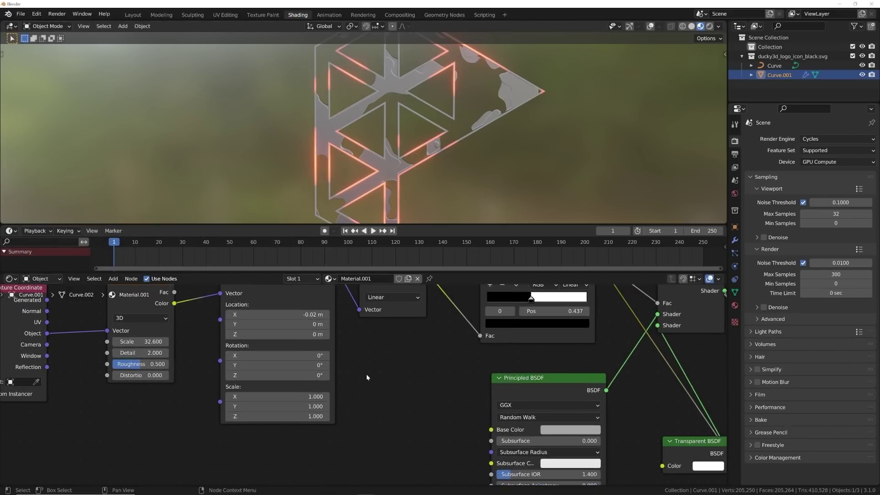
mouse_move(277, 314)
left_mouse_down()
mouse_move(305, 314)
mouse_move(247, 315)
mouse_move(290, 316)
left_mouse_up()
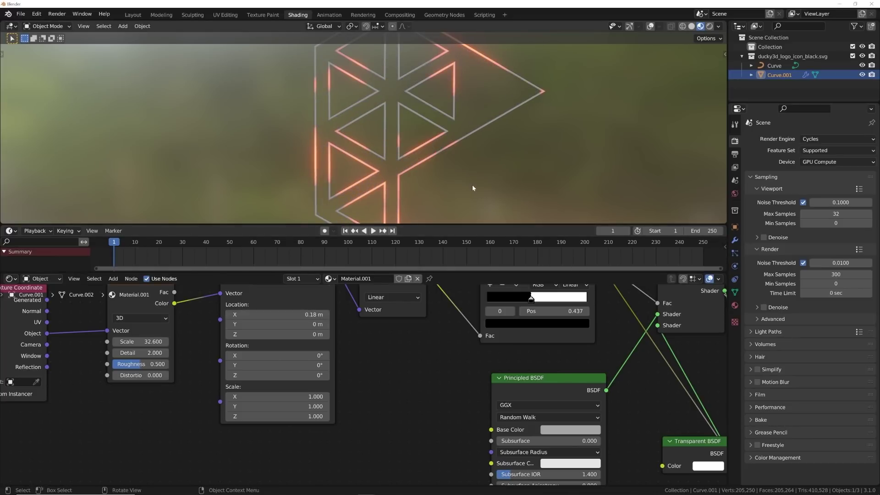
scroll(416, 140, "down", 2)
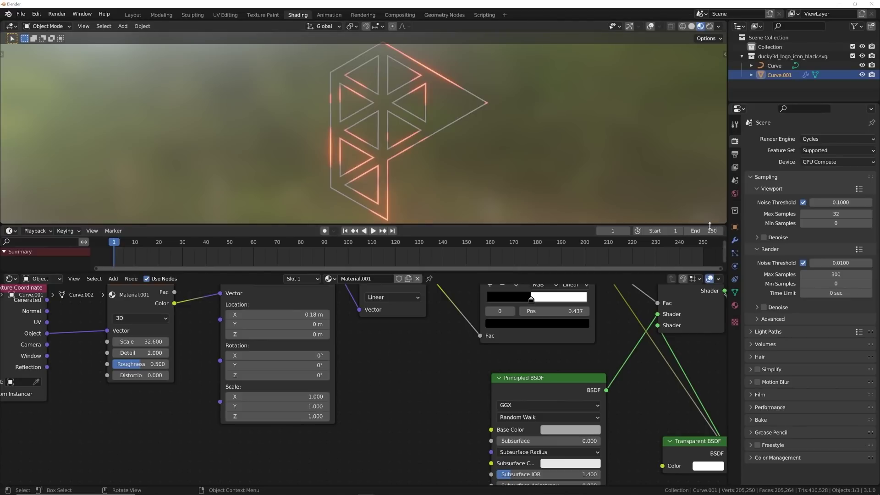
Step: Shorten the animation to end at frame 140 and return to frame 1
mouse_move(709, 231)
left_mouse_down()
mouse_move(690, 231)
mouse_move(704, 233)
left_mouse_up()
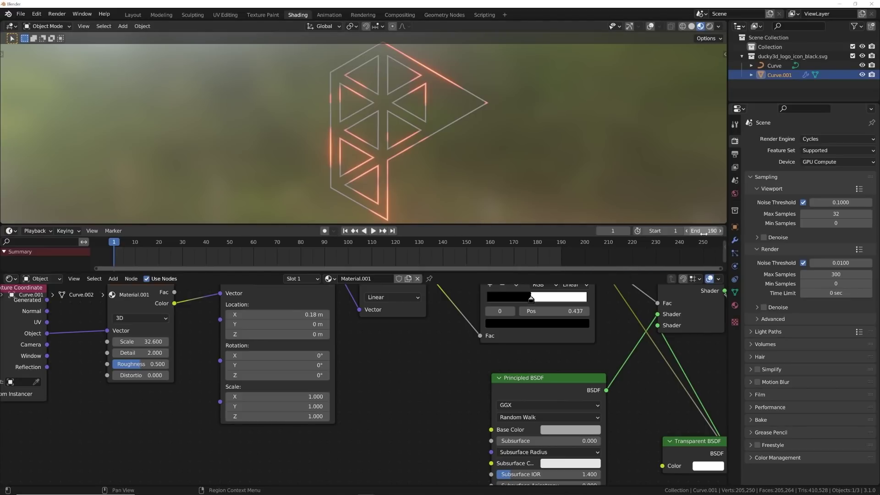
left_click(374, 231)
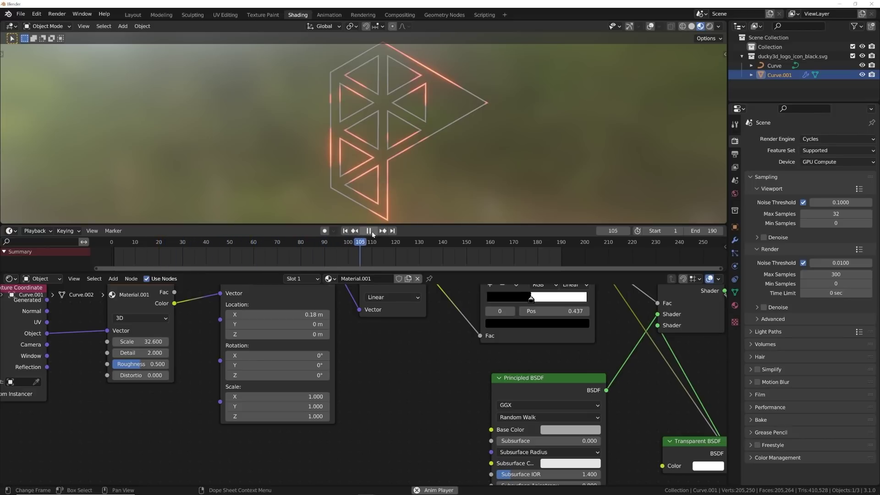
left_click(369, 231)
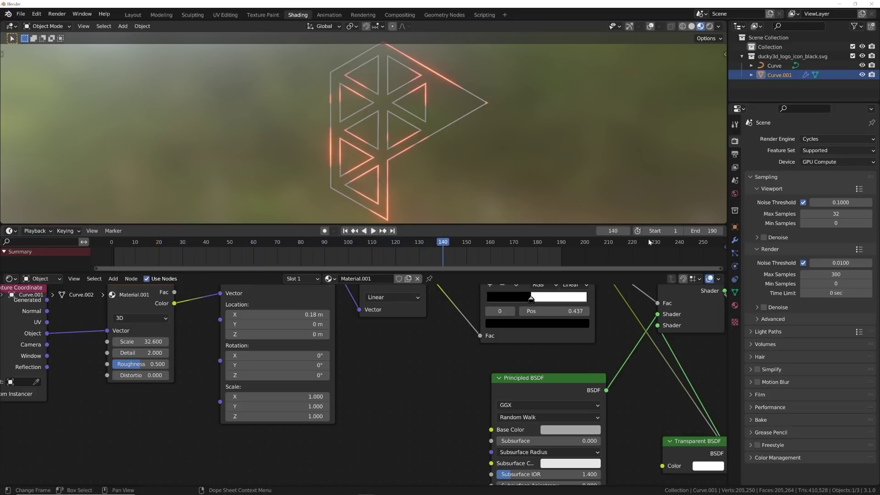
left_click_drag(707, 231, 661, 231)
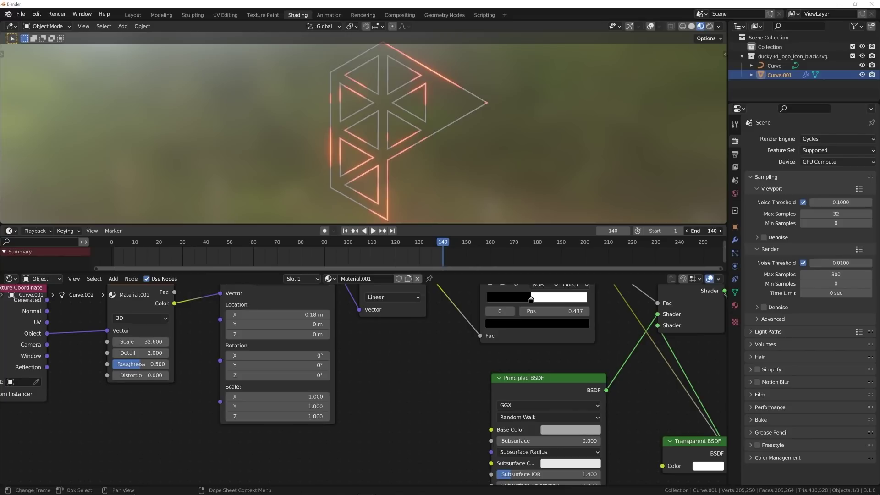
left_click(346, 232)
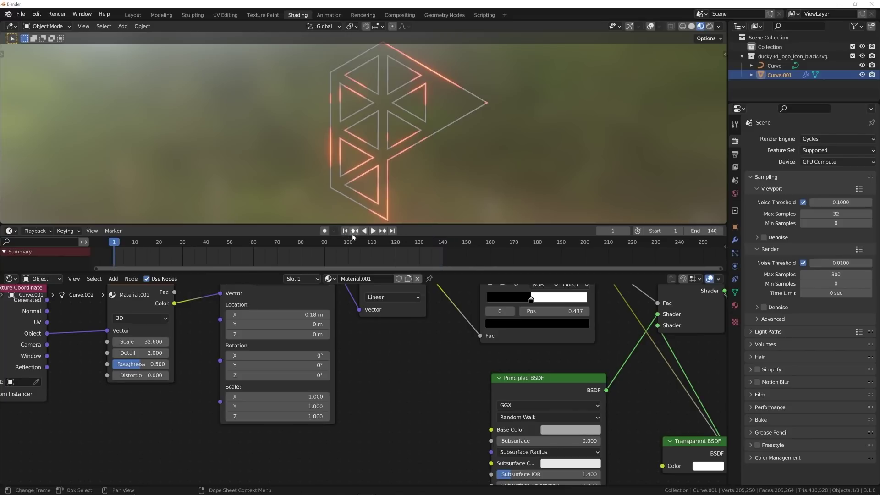
middle_click_drag(339, 259, 406, 259)
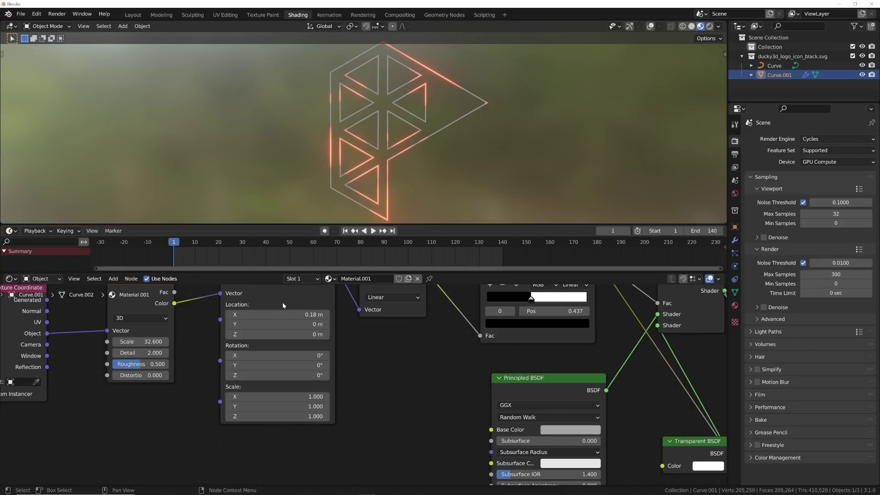
Step: Keyframe the Mapping X offset at frame 1, then a negative offset at frame 120
mouse_move(277, 314)
left_mouse_down()
mouse_move(257, 315)
mouse_move(284, 315)
left_mouse_up()
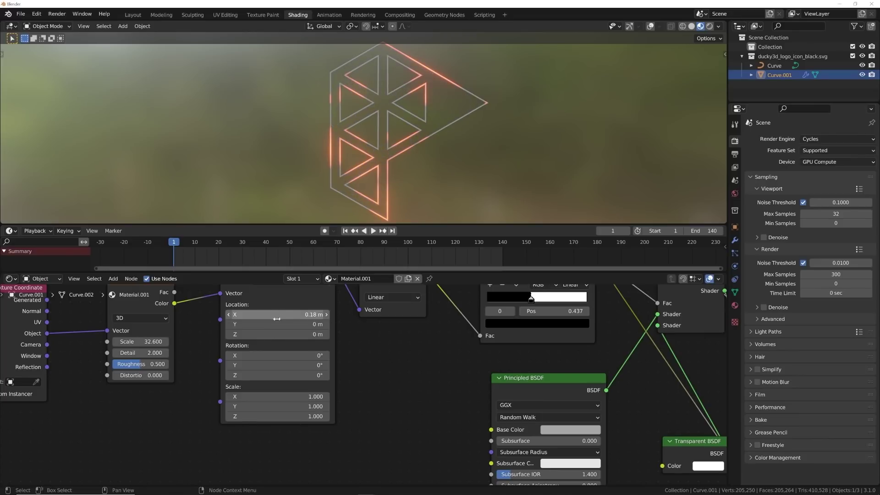
key("i")
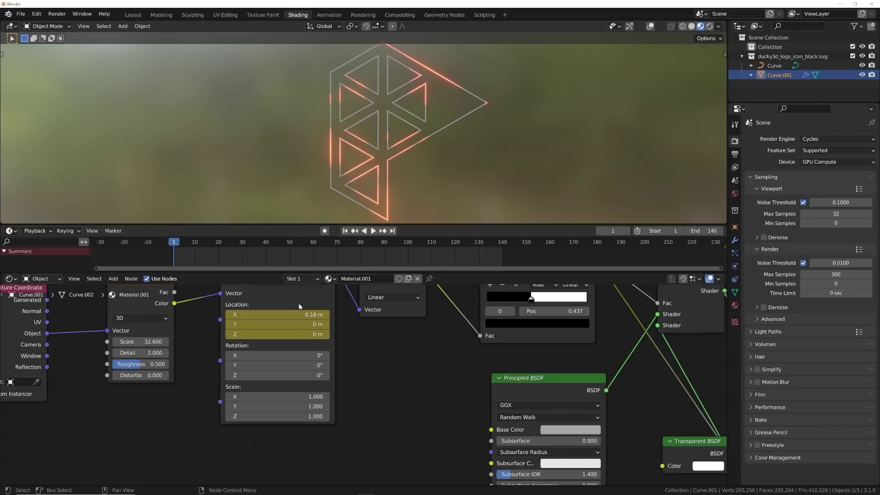
left_click(455, 244)
left_click_drag(275, 315, 246, 314)
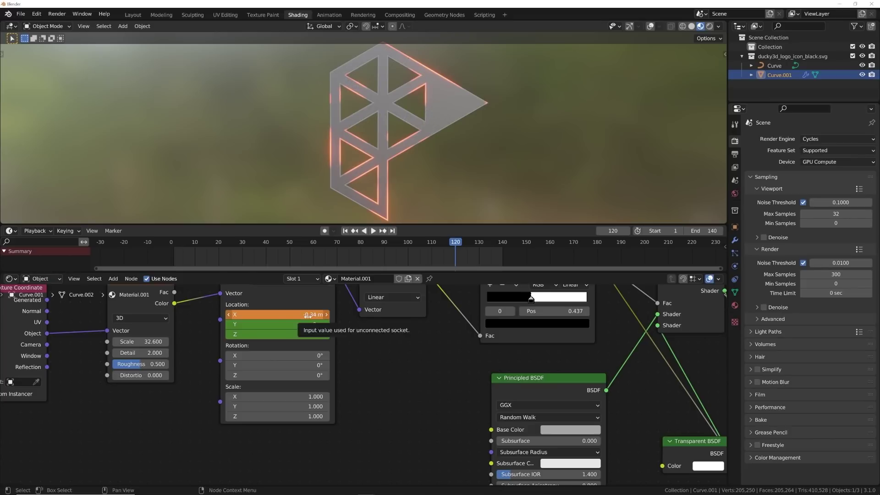
key("i")
Step: Play the dissolve animation from frame 1 twice to check it, stopping playback
left_click(345, 231)
key("space")
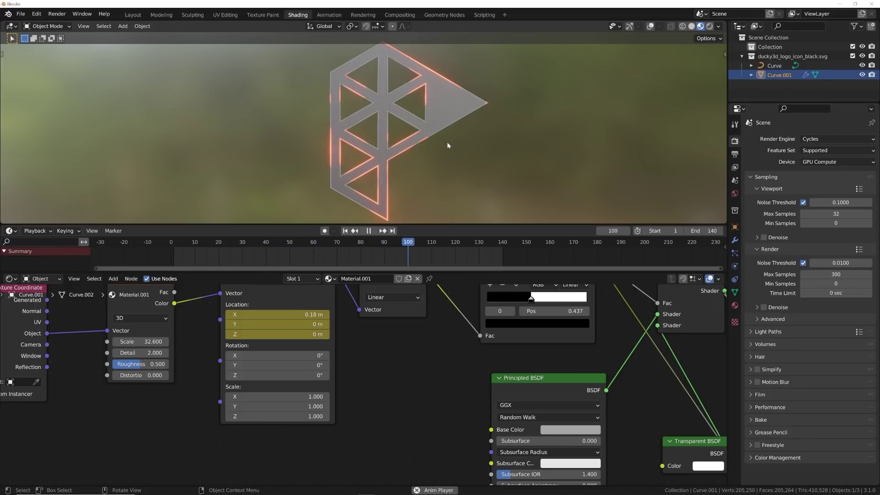
key("space")
left_click(345, 231)
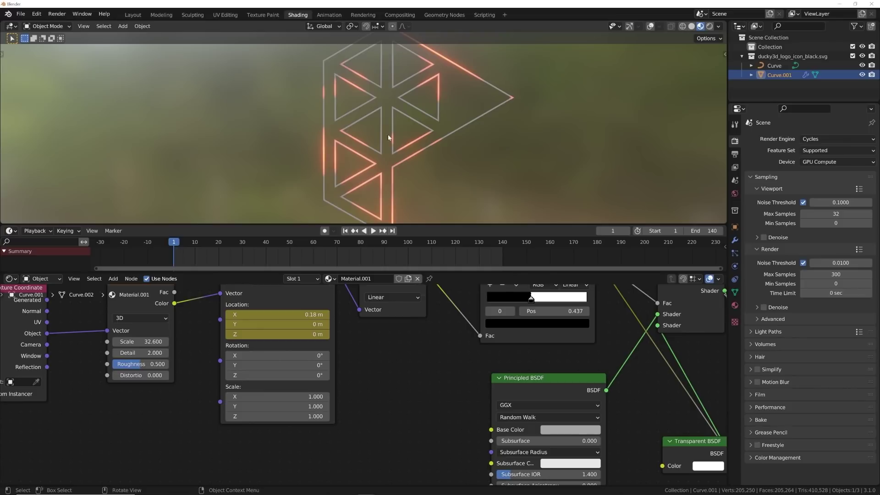
left_click(372, 231)
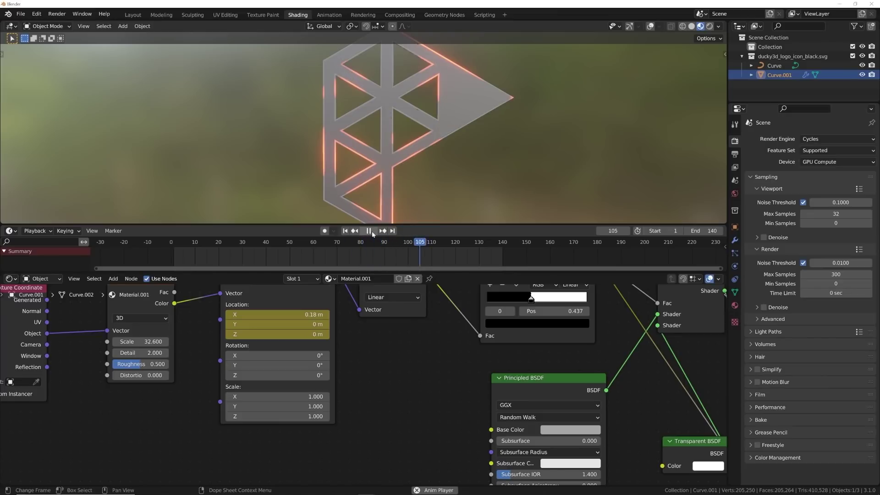
left_click(369, 231)
Step: Switch to the Layout workspace and orbit the viewport around the logo
scroll(389, 160, "down", 5)
scroll(406, 150, "up", 3)
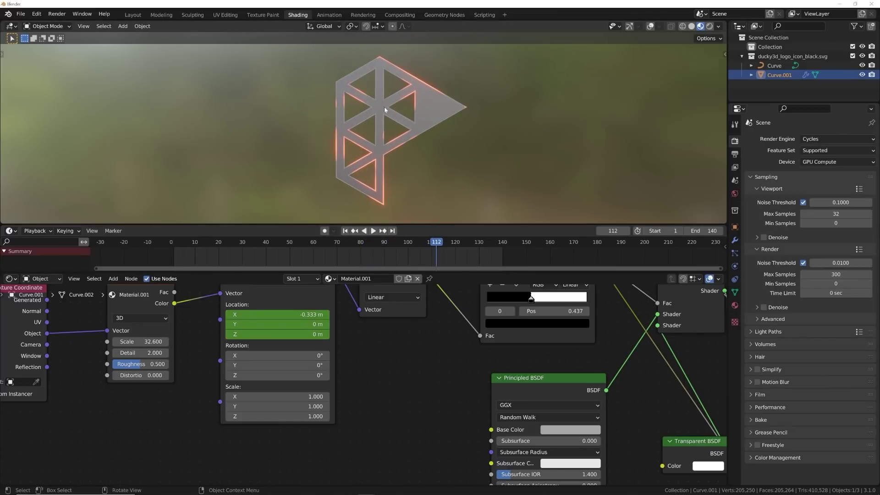
left_click(133, 15)
middle_click_drag(504, 182, 525, 208)
Step: From the front view, add a camera and move it along its view axis to frame the logo
key("grave")
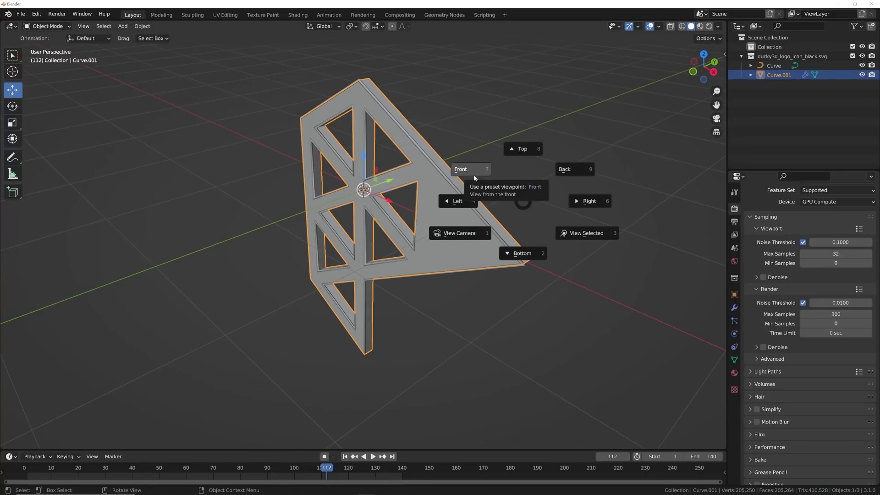
left_click(473, 173)
key("shift+a")
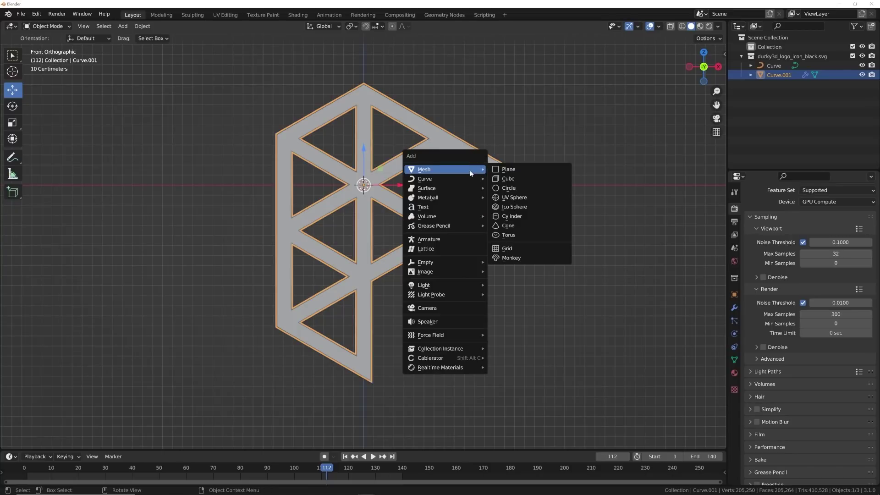
left_click(455, 309)
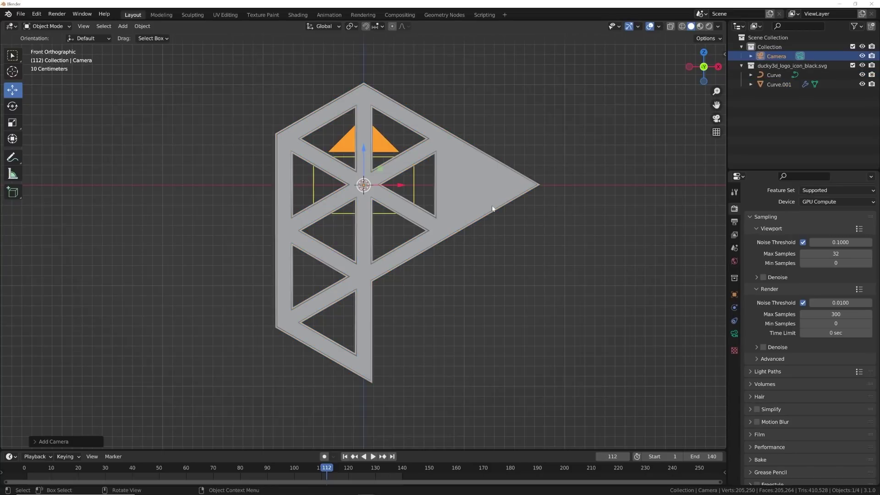
middle_click_drag(492, 208, 400, 216)
scroll(397, 220, "down", 5)
left_click_drag(395, 222, 72, 238)
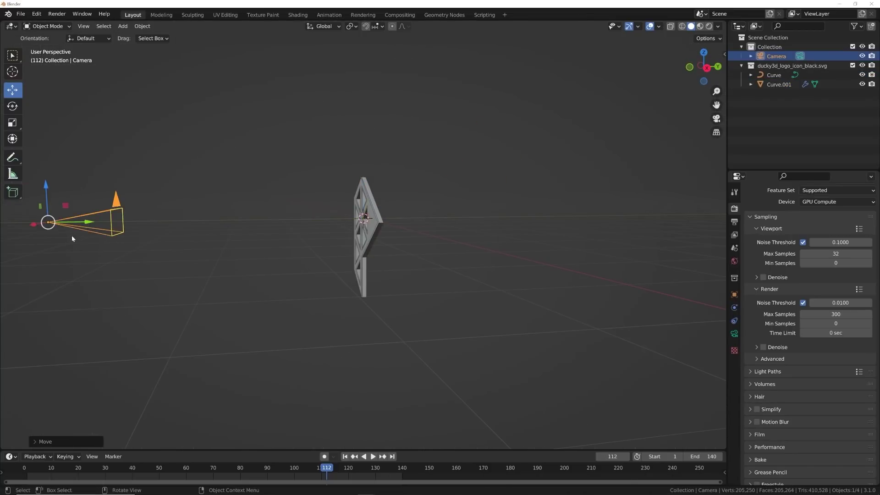
key("KP_0")
key("g")
key("z")
key("z")
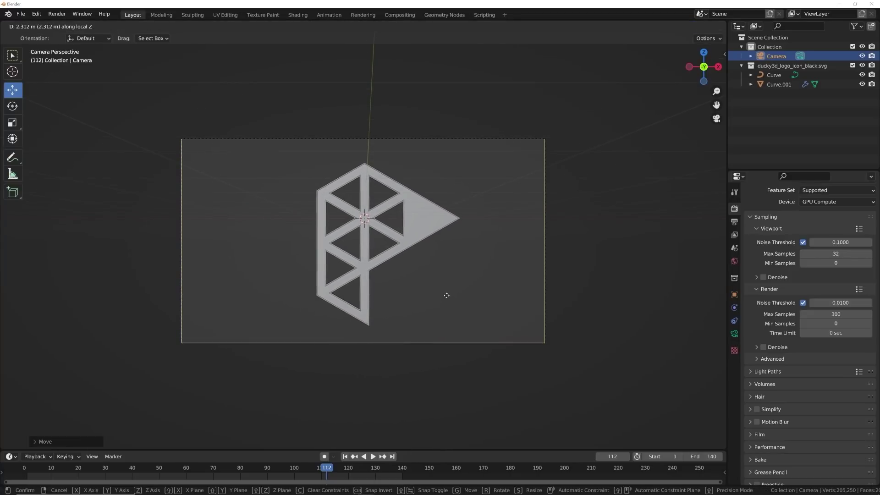
left_click(446, 295)
middle_click_drag(446, 295, 343, 251)
Step: Add a plane, rotate it 90° on X, and move it along Y behind the logo
key("shift+a")
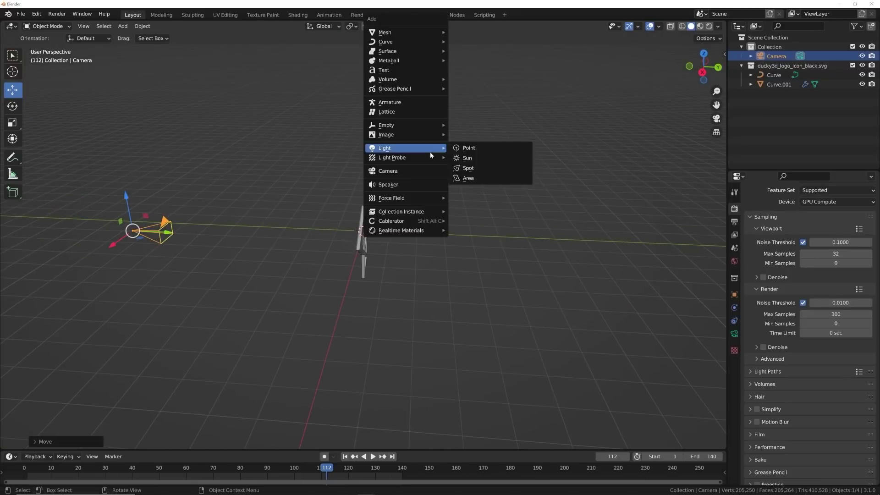
mouse_move(403, 31)
left_click(463, 32)
middle_click_drag(463, 31, 406, 247)
key("r")
key("x")
key("9")
key("0")
key("Return")
key("g")
key("y")
left_click(706, 268)
middle_click_drag(706, 269, 389, 255)
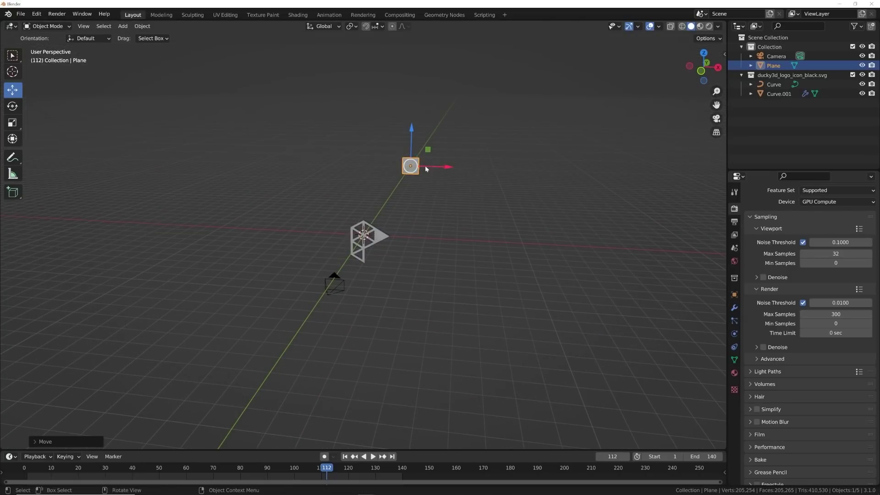
Step: Scale the plane to fill the camera frame and apply its scale
key("KP_0")
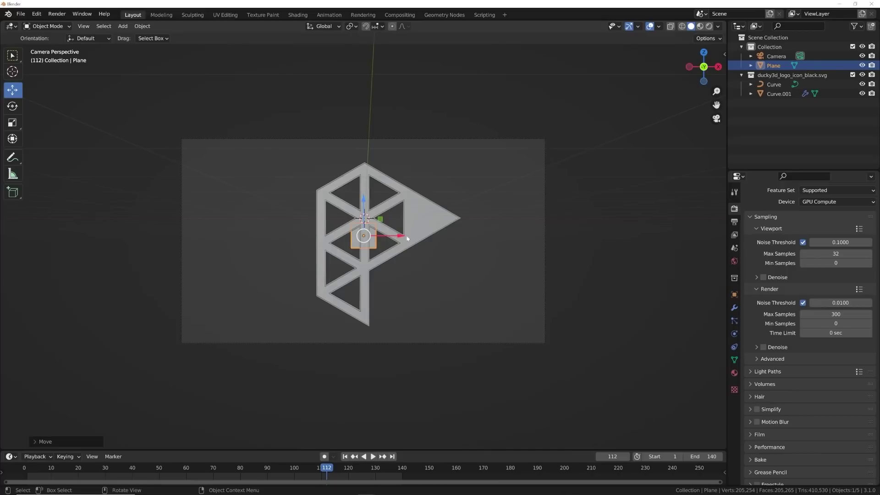
key("s")
left_click(315, 186)
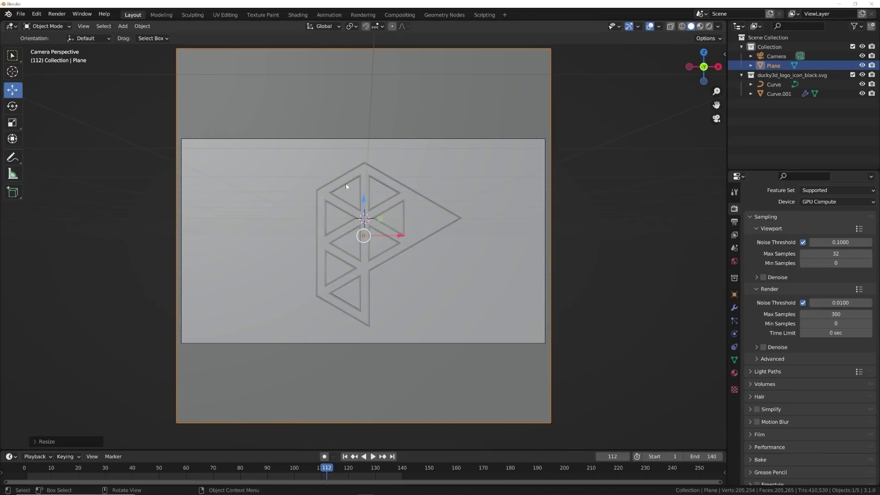
key("shift+a")
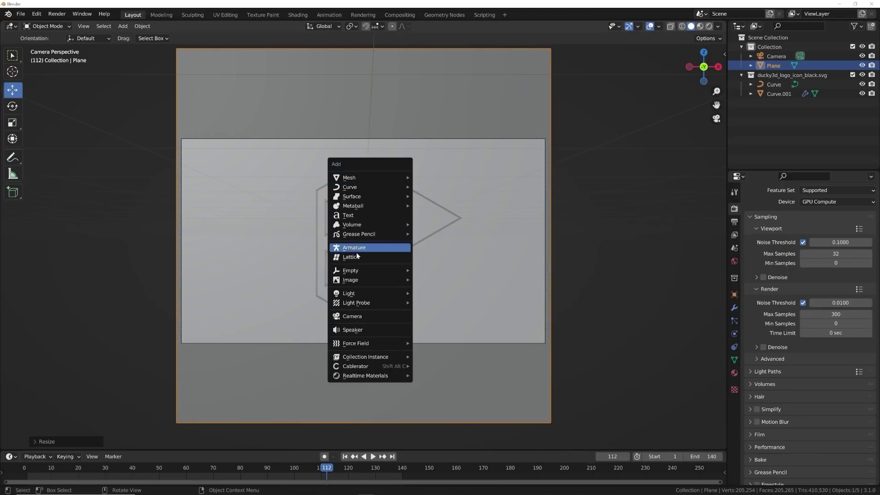
key("ctrl+a")
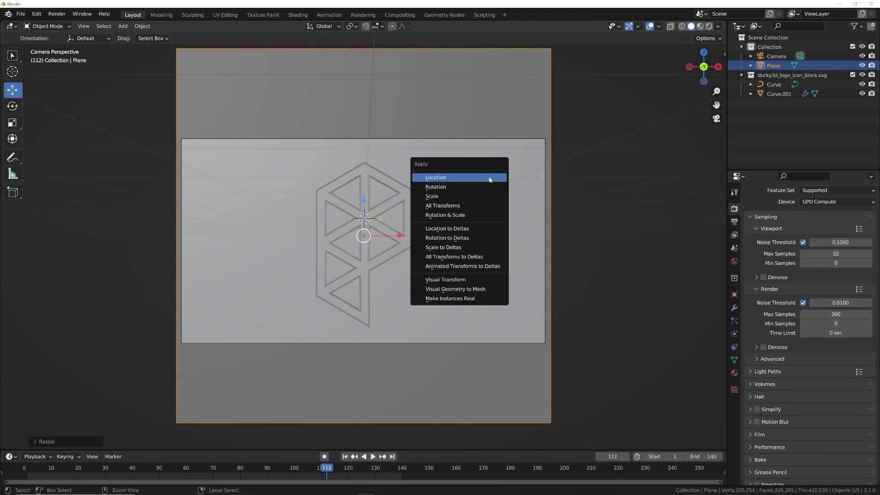
left_click(437, 198)
middle_click_drag(451, 216, 318, 208)
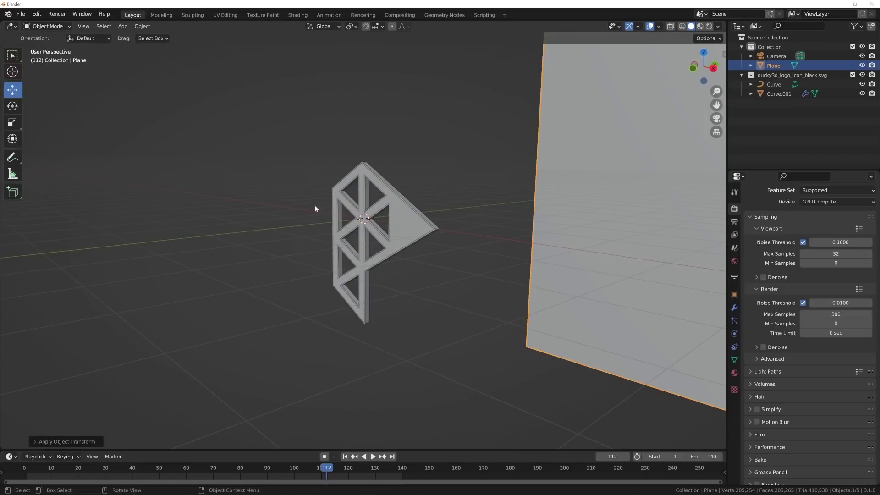
scroll(375, 241, "up", 3)
scroll(375, 243, "up", 2)
middle_click_drag(310, 243, 361, 260)
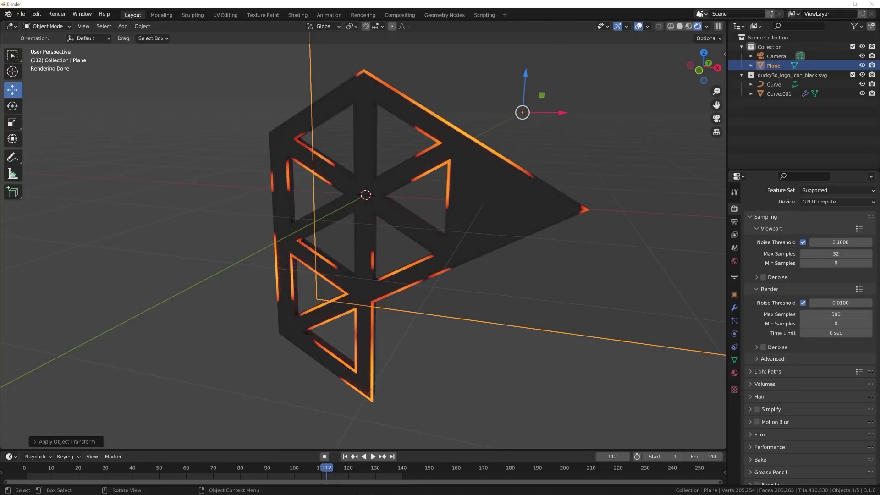
Step: Turn off Scene World in the viewport shading and go to frame 67 via frame 80
left_click(707, 27)
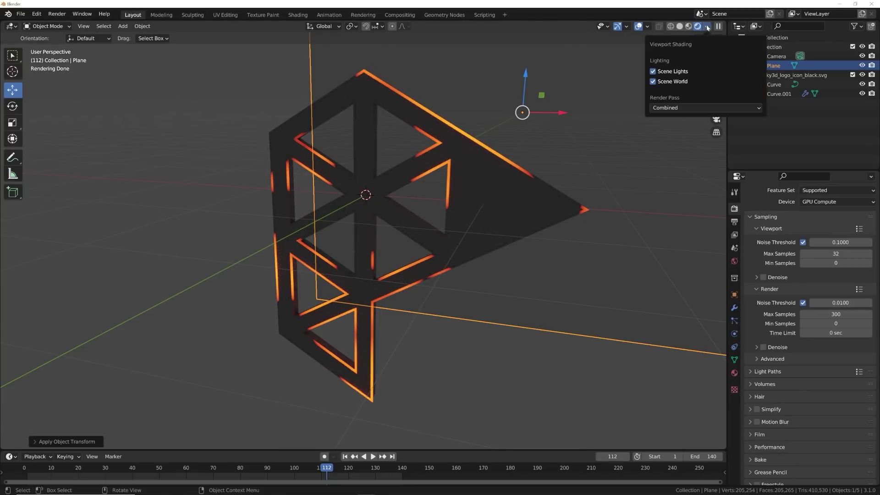
left_click(654, 81)
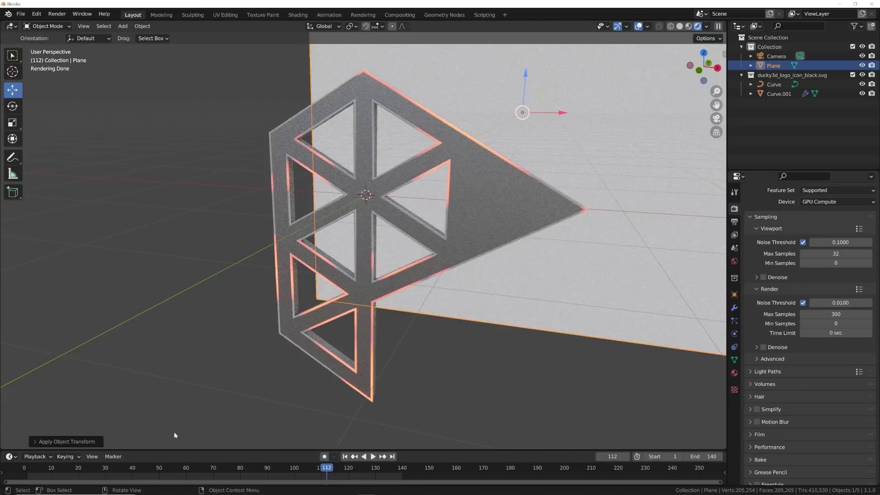
left_click(239, 469)
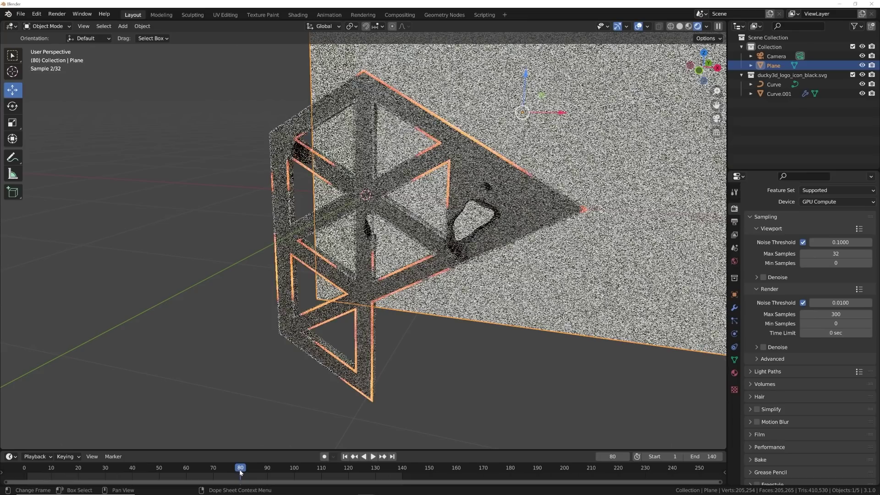
left_click(207, 468)
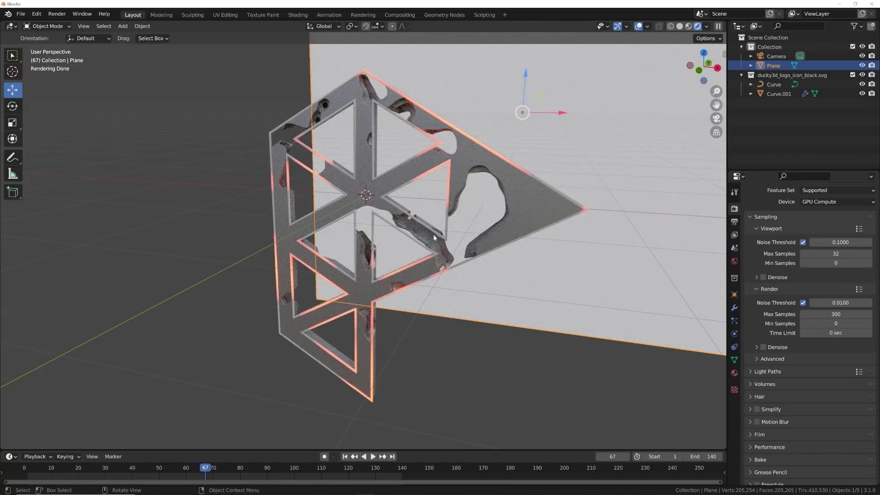
Step: Preview in Material Preview shading with Scene Lights and Scene World enabled
left_click(688, 26)
middle_click_drag(507, 182, 528, 178)
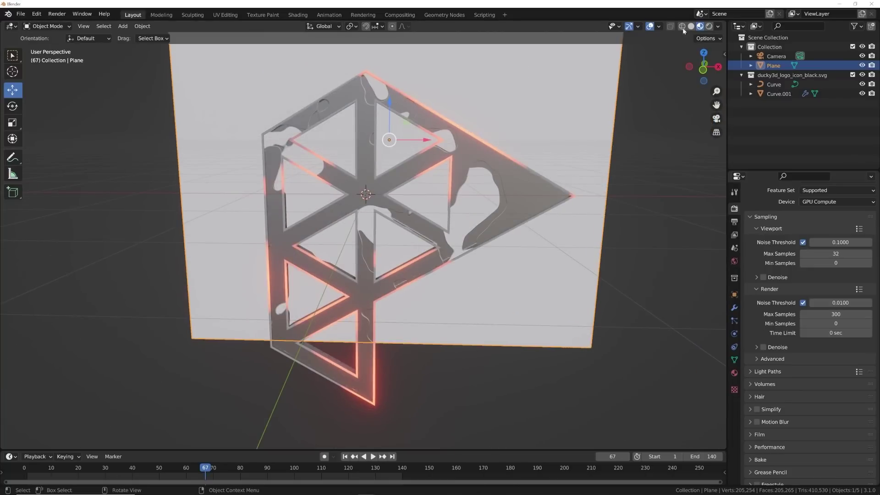
left_click(719, 26)
left_click(664, 71)
left_click(665, 82)
middle_click_drag(426, 162, 456, 123)
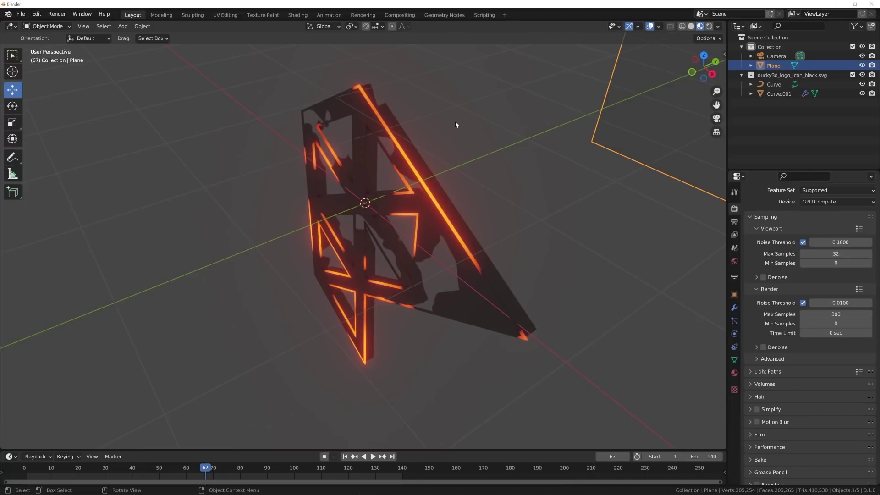
middle_click_drag(455, 123, 474, 174)
Step: Add an area light and move it up along Z above the logo
key("alt+a")
middle_click_drag(328, 106, 423, 182)
key("shift+a")
mouse_move(424, 182)
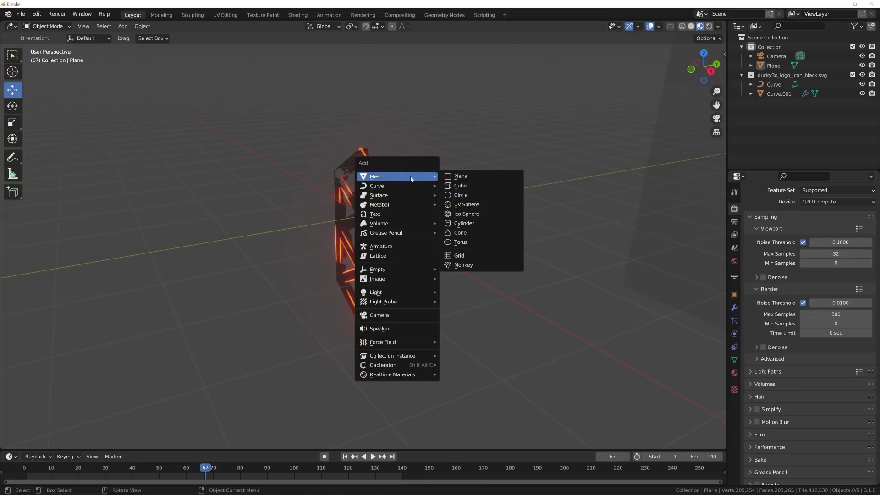
mouse_move(392, 298)
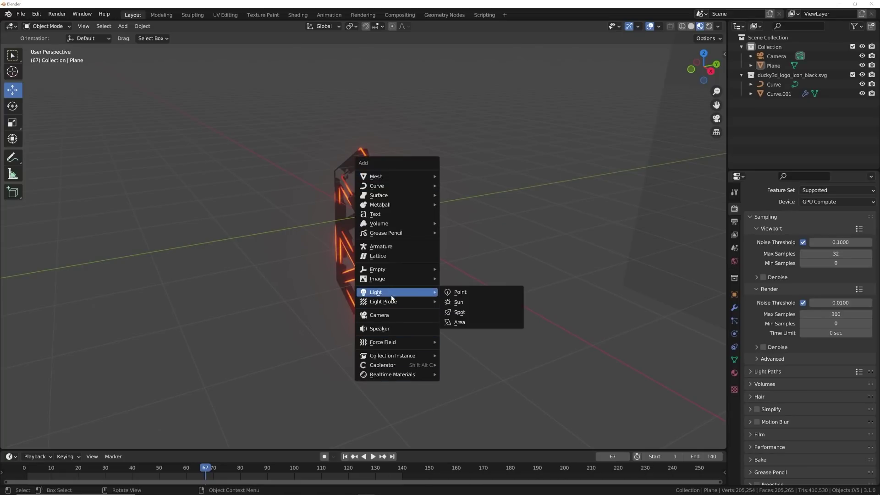
left_click(480, 324)
middle_click_drag(404, 312, 463, 316)
key("g")
key("z")
left_click(374, 121)
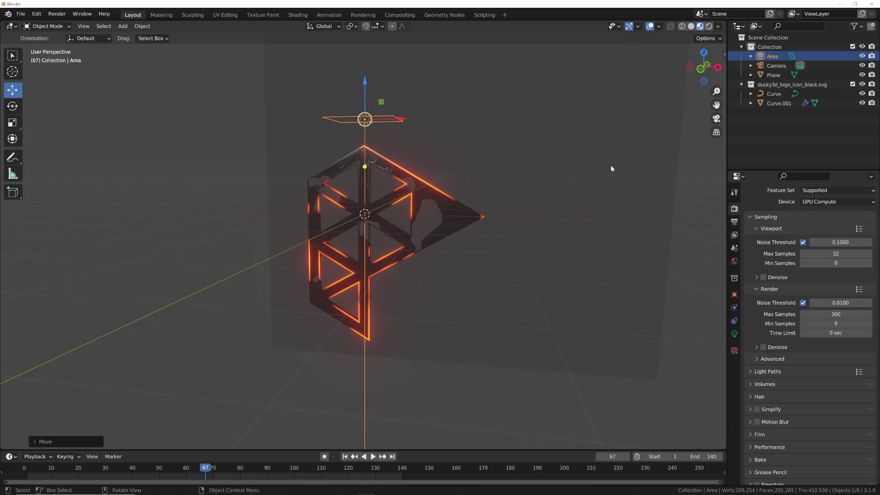
Step: Make the area light a Disk shape, raise it higher and enlarge it
left_click(734, 335)
left_click(806, 284)
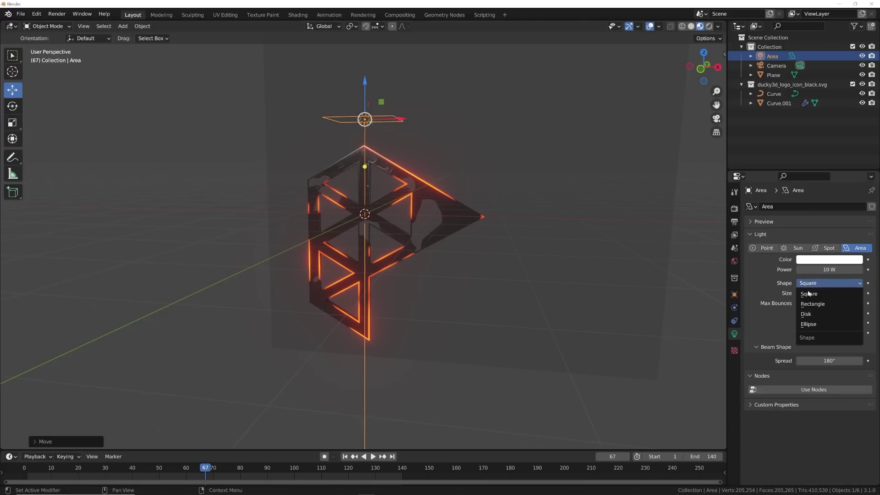
left_click(813, 314)
scroll(466, 189, "down", 3)
key("g")
key("z")
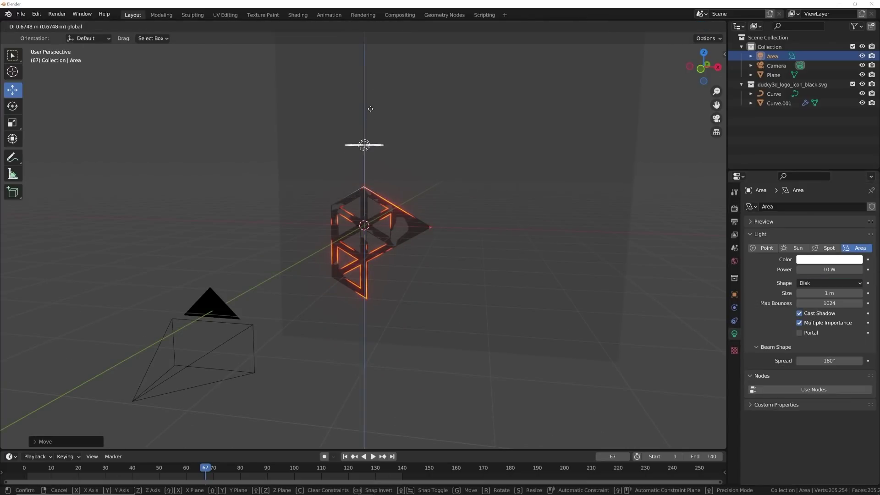
left_click(394, 82)
key("s")
left_click(513, 104)
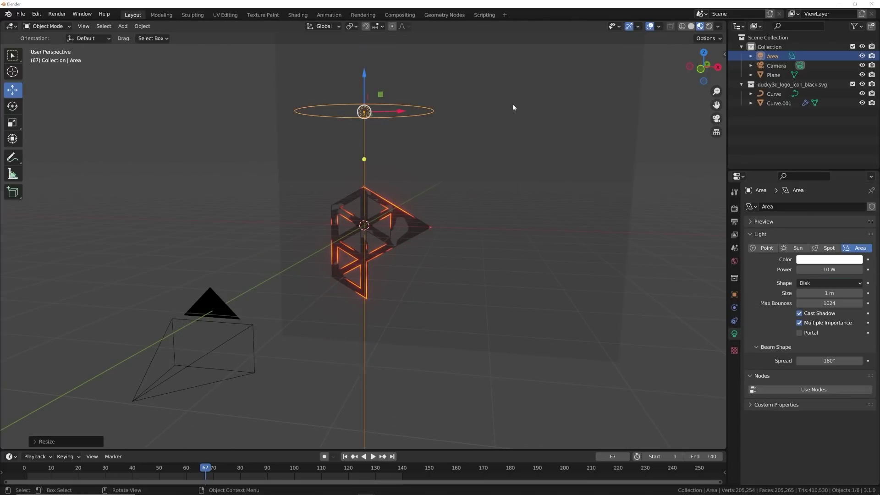
key("KP_0")
Step: Raise the light's power from 10 W to 376.7 W and preview in rendered shading
left_click_drag(836, 270, 857, 270)
left_click_drag(826, 270, 834, 269)
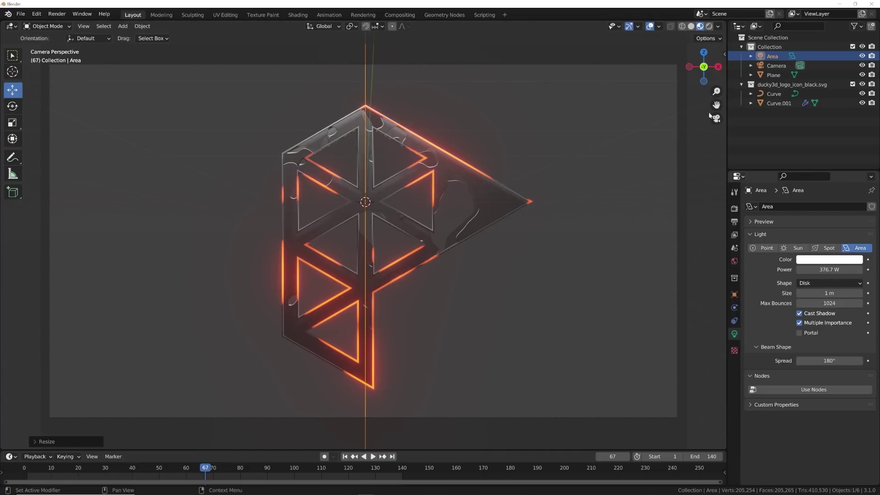
left_click(708, 27)
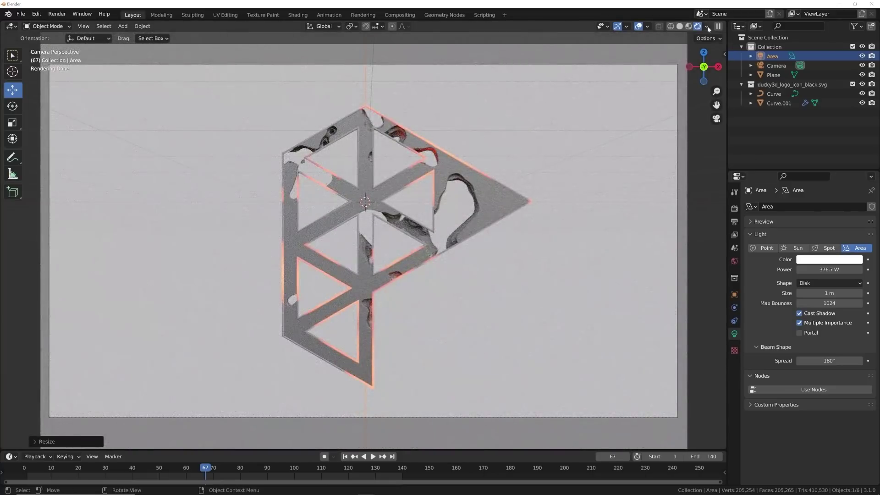
Step: Enable Scene World in the preview and set the World colour to black
left_click(706, 26)
left_click(653, 81)
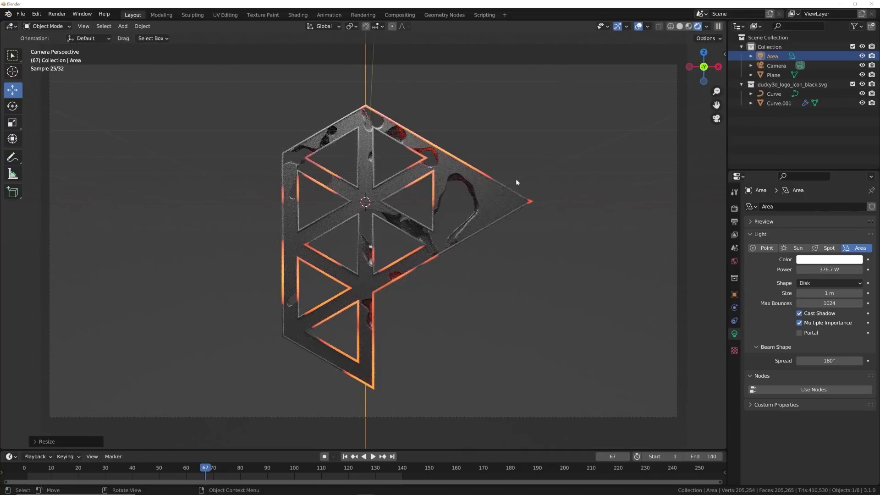
left_click(734, 261)
left_click(818, 265)
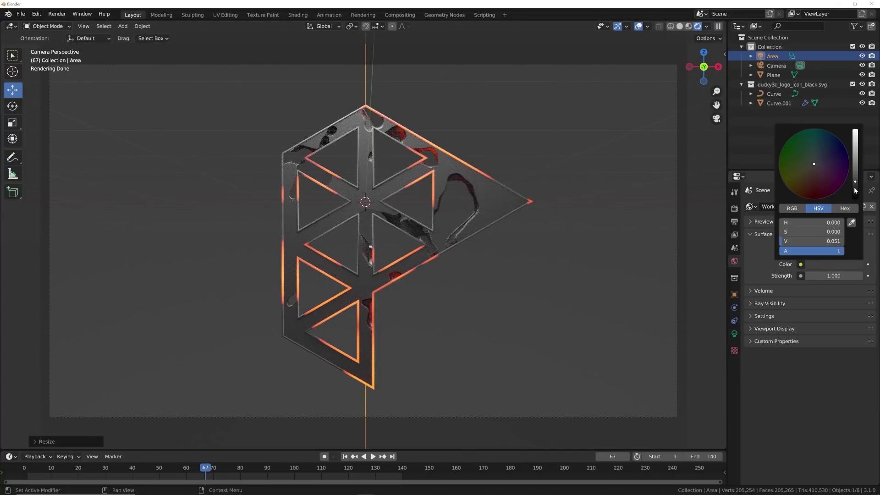
left_click_drag(856, 191, 850, 199)
Step: Select the plane and area light and check the render with overlays hidden
left_click(566, 205)
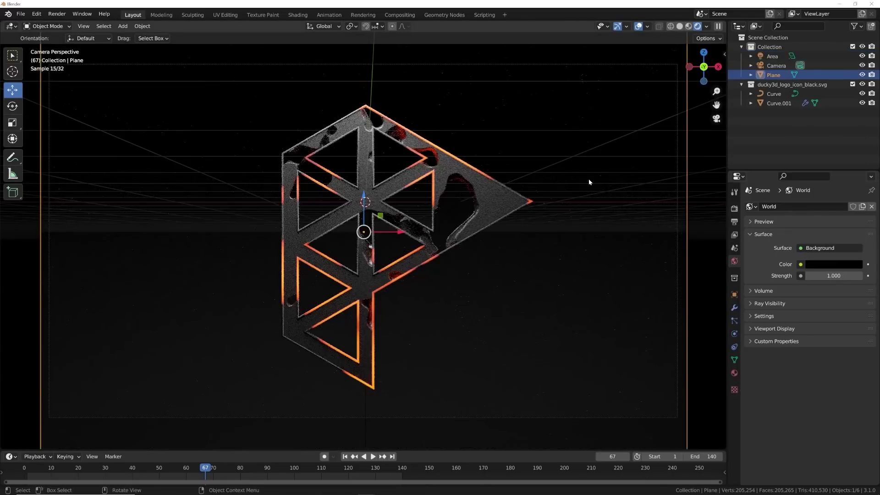
left_click(780, 56)
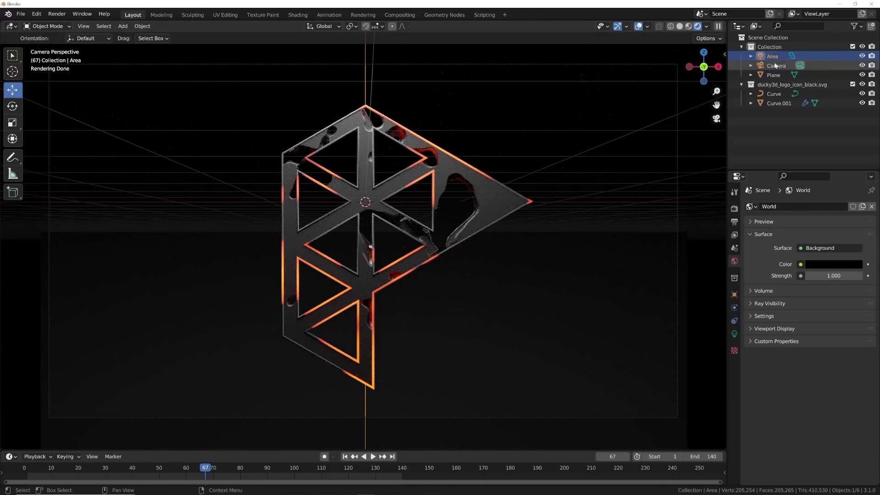
left_click(735, 333)
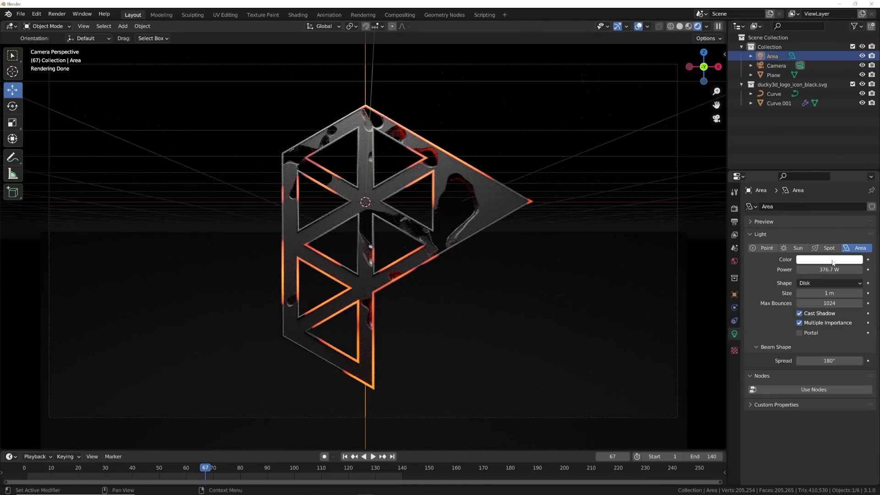
left_click(627, 189)
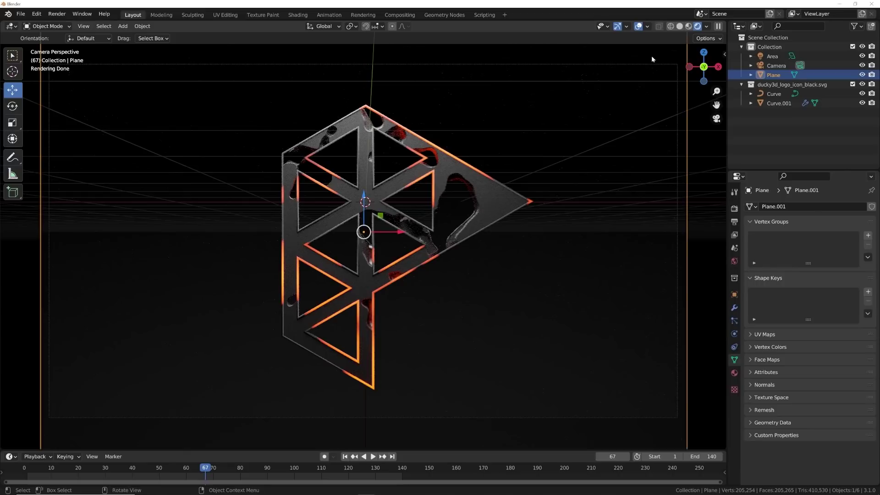
left_click(638, 27)
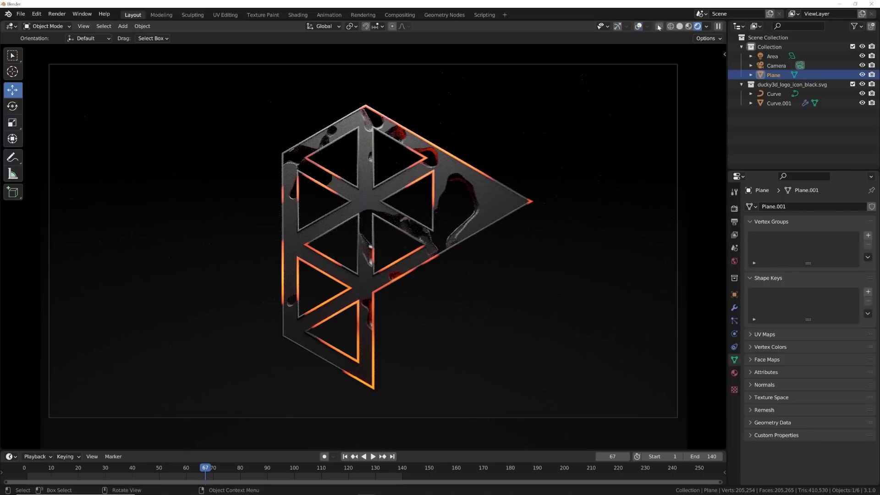
left_click(638, 26)
left_click(679, 27)
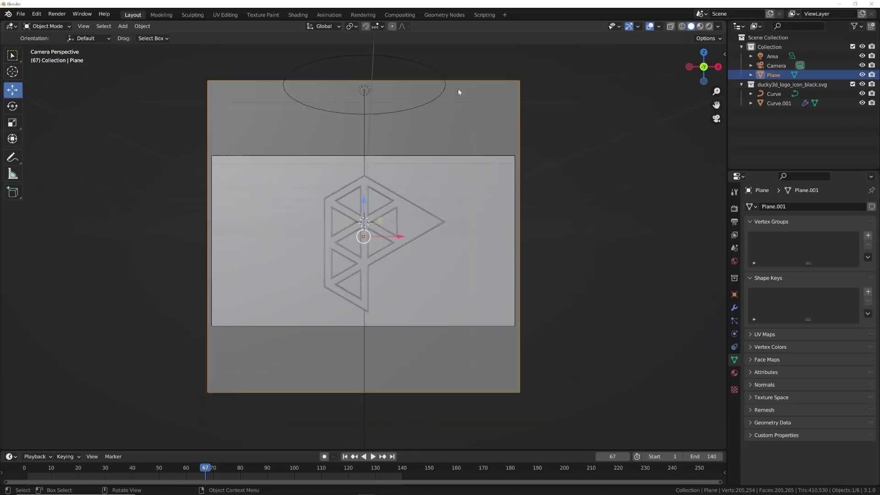
Step: Set the area light's power to 450 W in rendered shading
left_click(420, 115)
key("s")
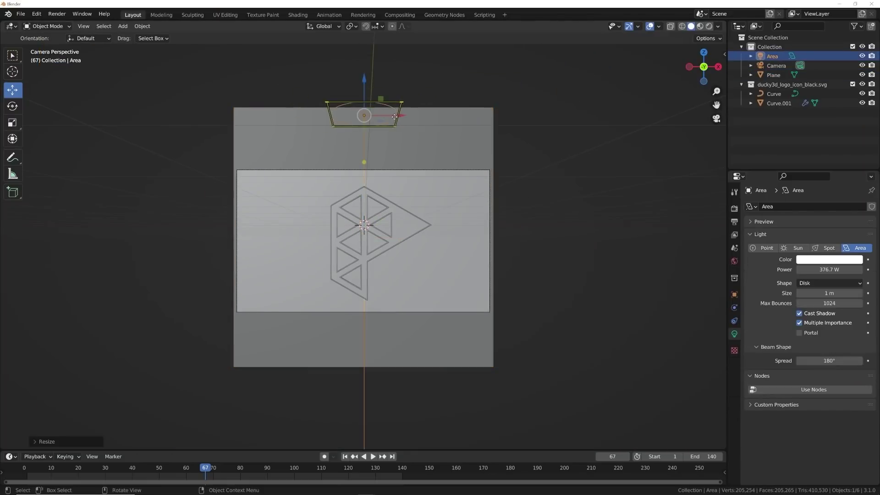
key("Escape")
scroll(425, 174, "up", 3)
scroll(425, 174, "up", 1)
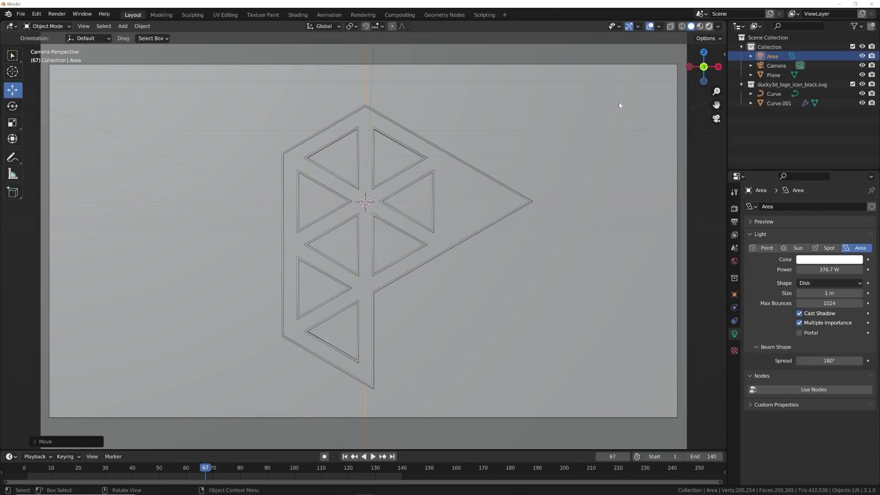
left_click(709, 26)
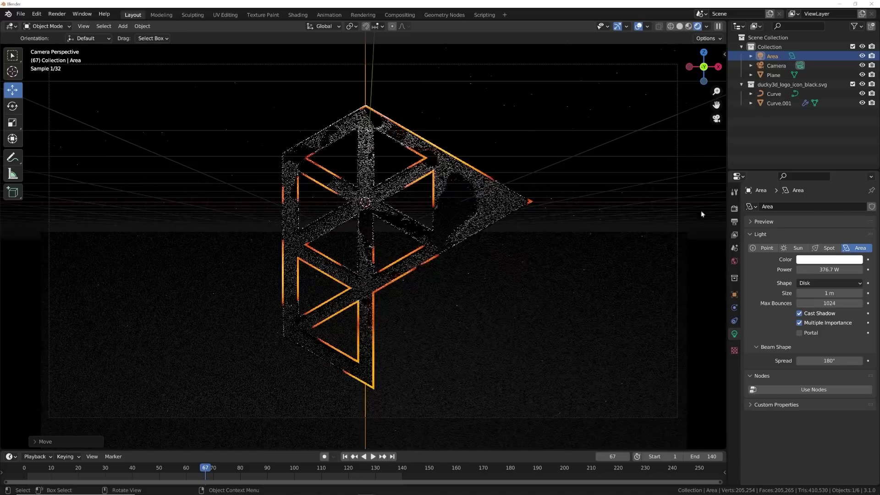
left_click(830, 270)
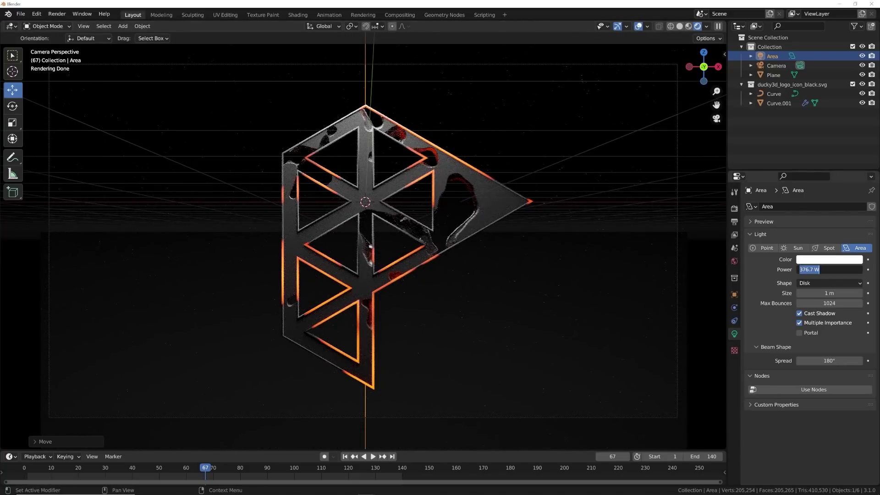
type("450")
key("Return")
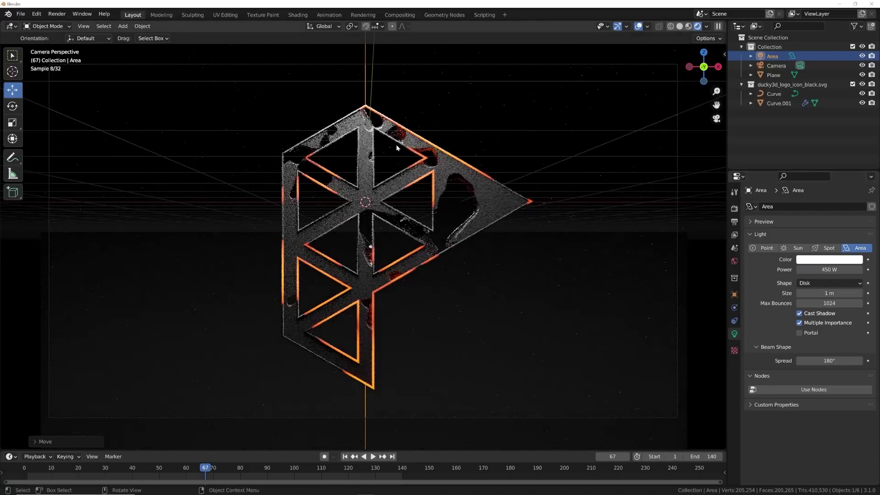
left_click(680, 27)
Step: Duplicate the area light and move the copy beside the logo
middle_click_drag(422, 94, 437, 131)
scroll(394, 156, "down", 1)
middle_click_drag(418, 193, 463, 164)
key("shift+d")
left_click(341, 240)
middle_click_drag(342, 239, 430, 251)
scroll(421, 268, "down", 2)
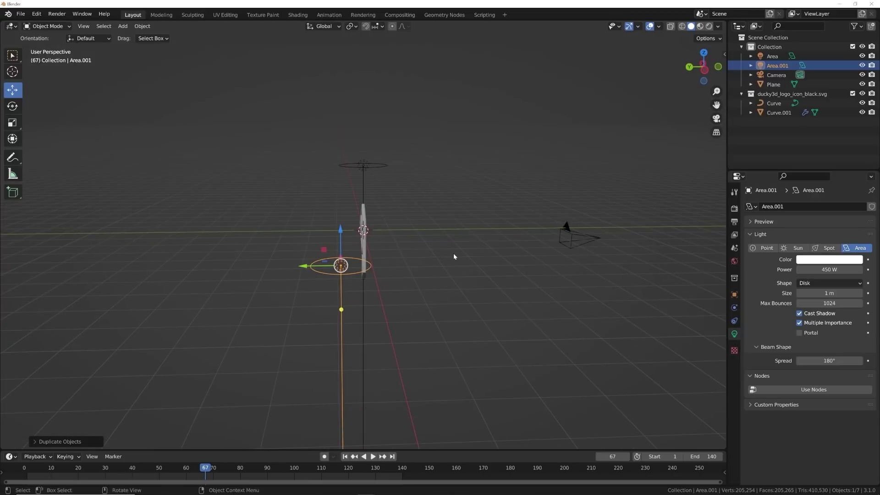
key("g")
left_click(406, 266)
mouse_move(405, 266)
middle_mouse_down()
mouse_move(425, 254)
mouse_move(414, 265)
middle_mouse_up()
key("g")
left_click(422, 260)
Step: Rotate the duplicate light to aim at the logo and raise it
key("r")
key("r")
left_click(414, 285)
middle_click_drag(414, 283, 347, 256)
key("g")
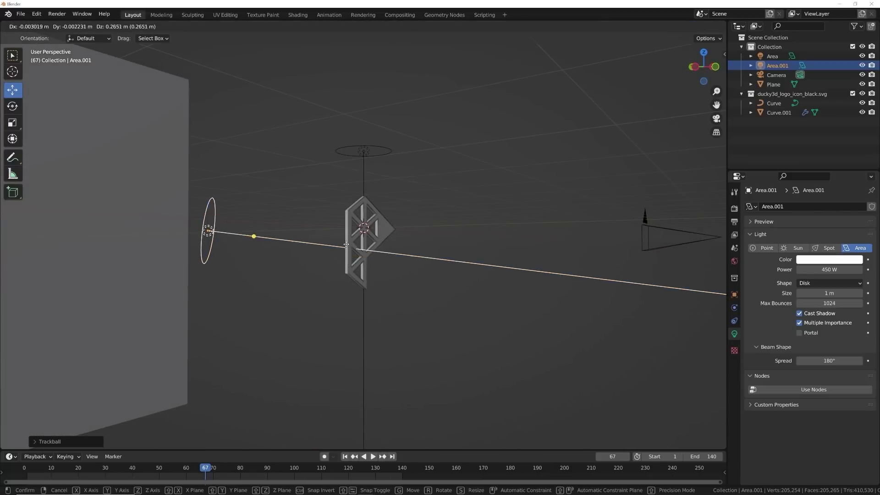
left_click(340, 227)
key("KP_0")
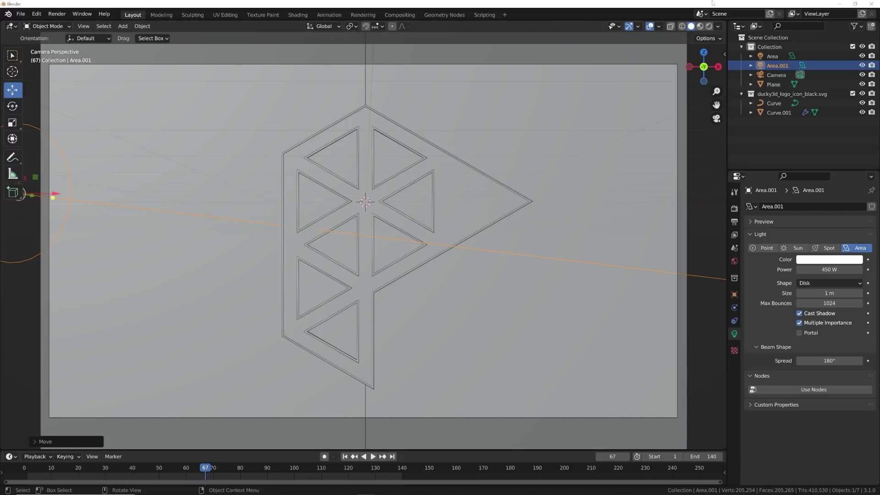
Step: Set the duplicate light's power to 1000 W and check it in rendered view
key("z")
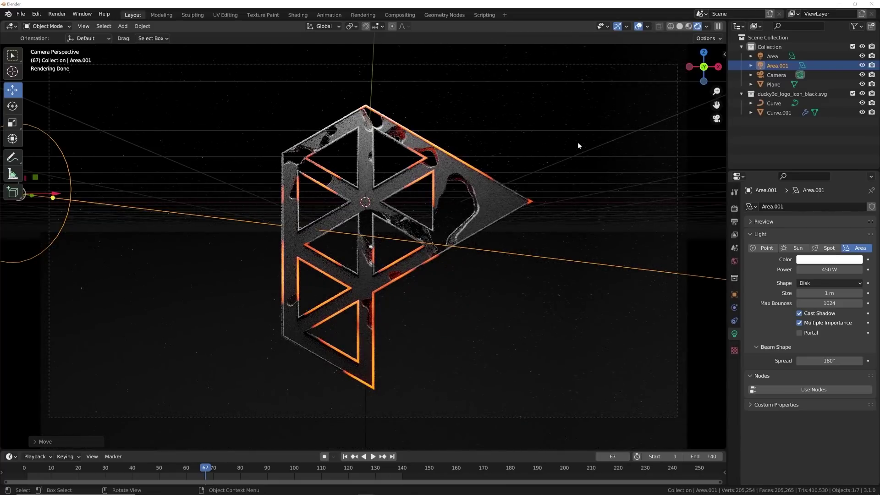
double_click(829, 269)
type("1000")
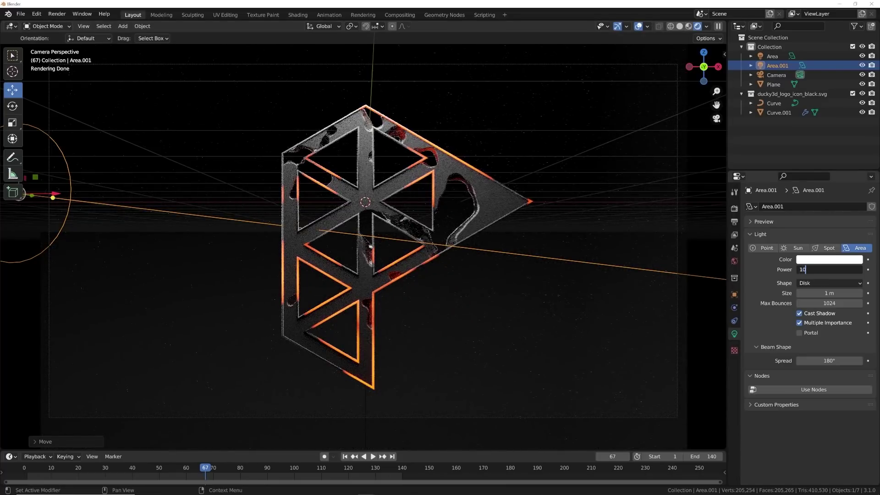
key("Return")
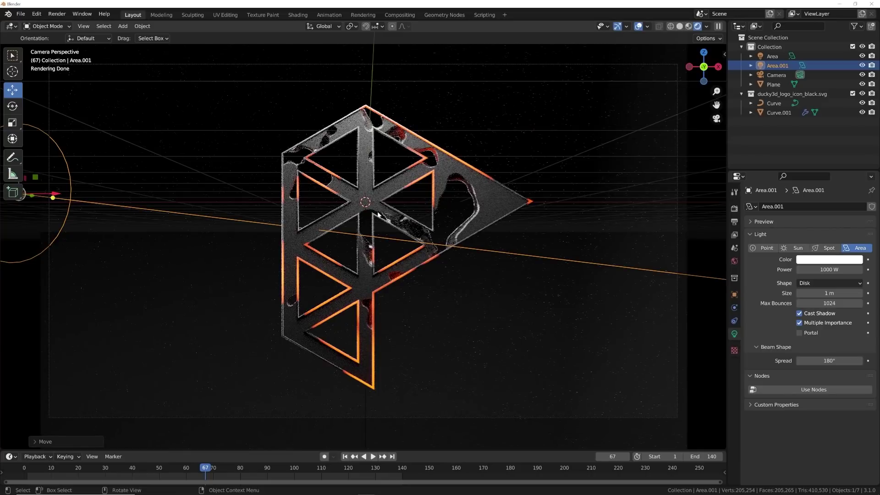
middle_click_drag(398, 197, 499, 232)
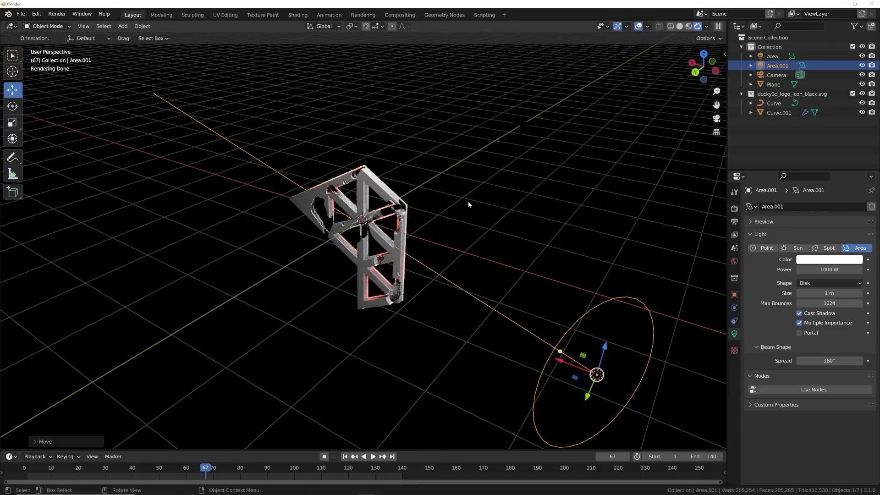
left_click(617, 26)
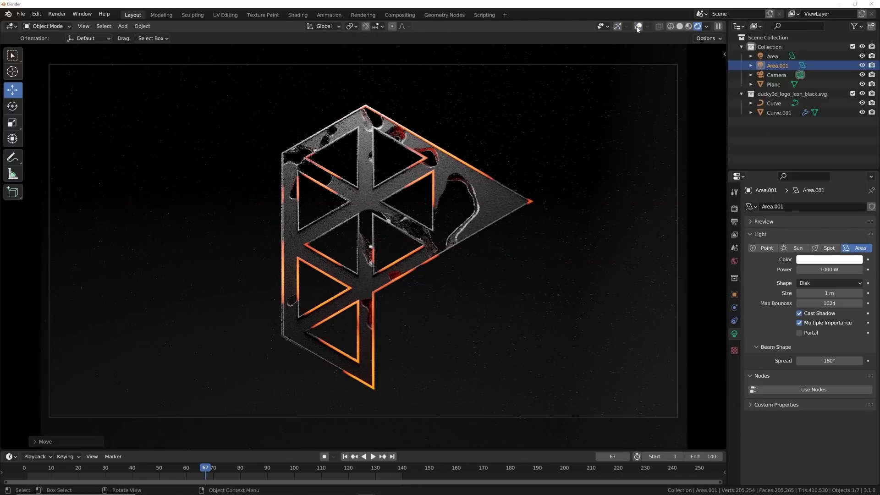
left_click(680, 26)
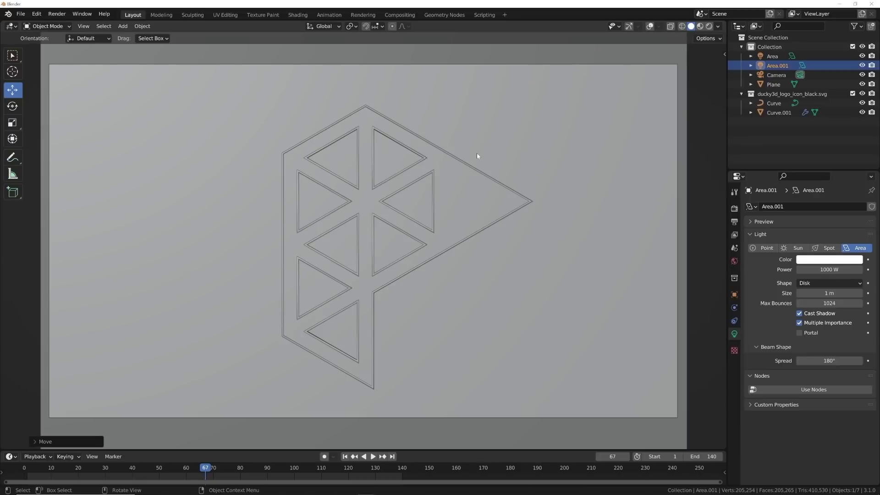
Step: Render frame 67 as a still, inspect it zoomed out, then return to Rendered shading
left_click(54, 15)
left_click(60, 24)
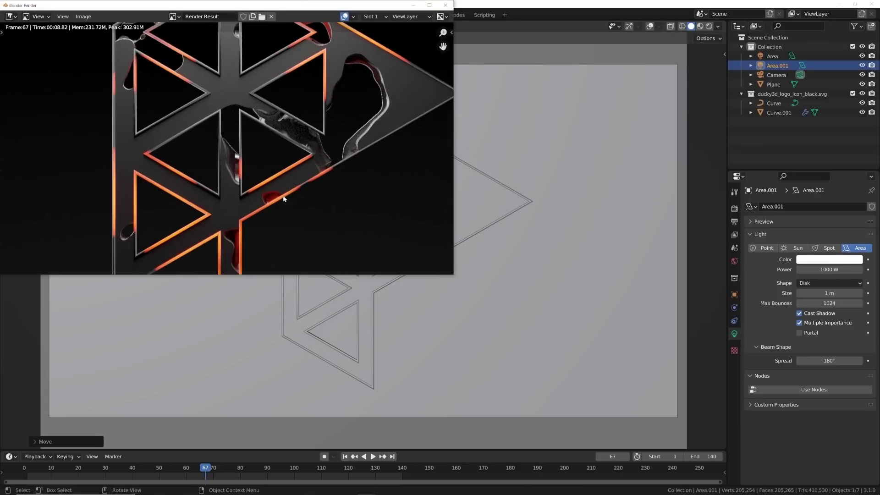
scroll(218, 115, "down", 2)
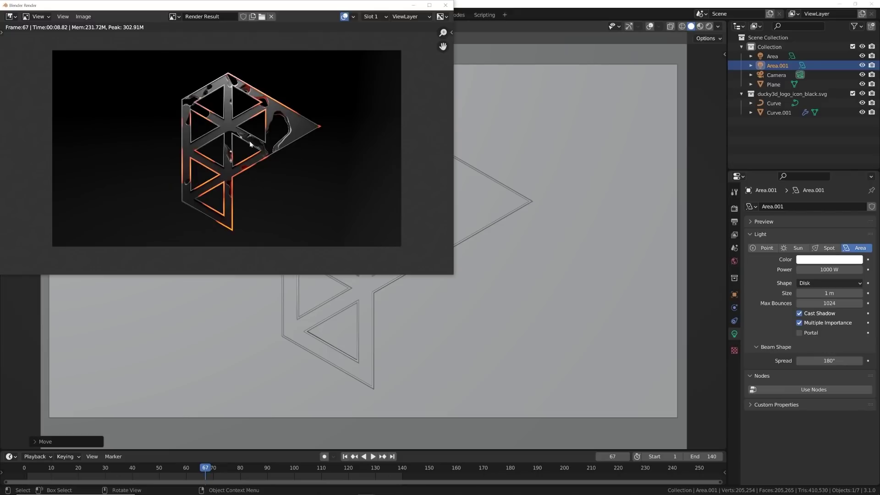
left_click(446, 5)
left_click(701, 27)
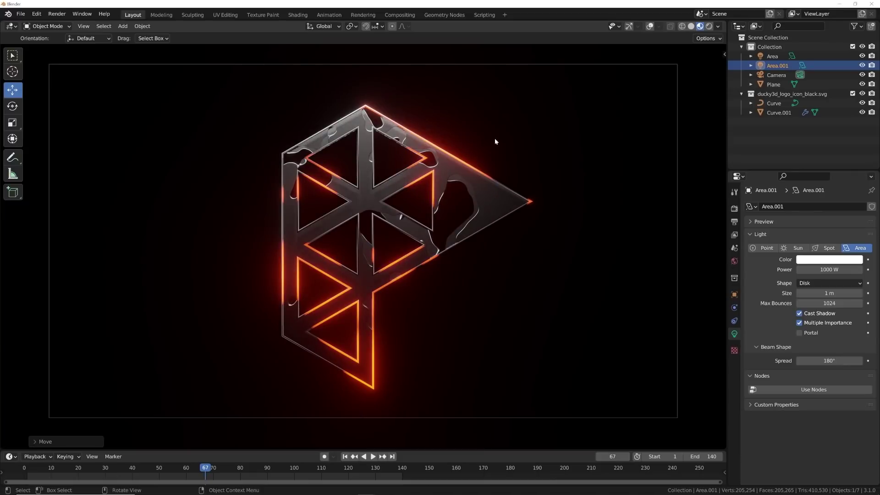
Step: Add a point light and move it along Y toward the backdrop plane
key("shift+a")
mouse_move(501, 152)
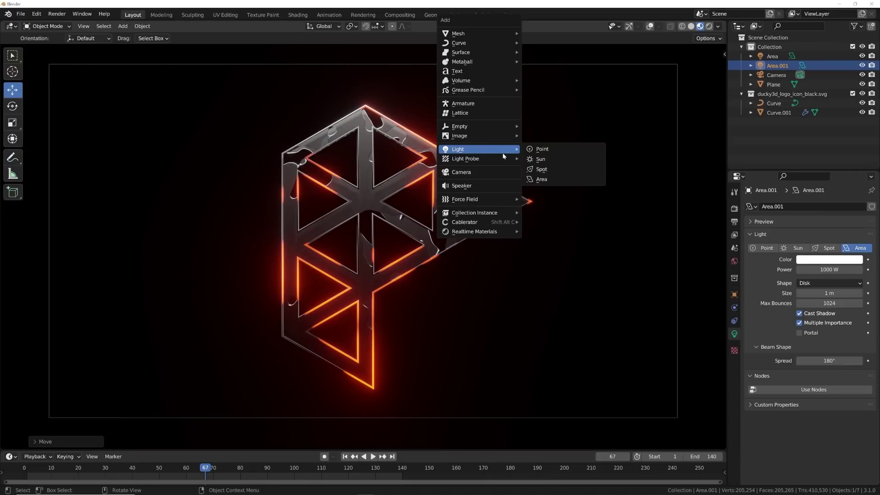
left_click(544, 154)
middle_click_drag(544, 156, 401, 189)
left_click(650, 26)
left_click(630, 27)
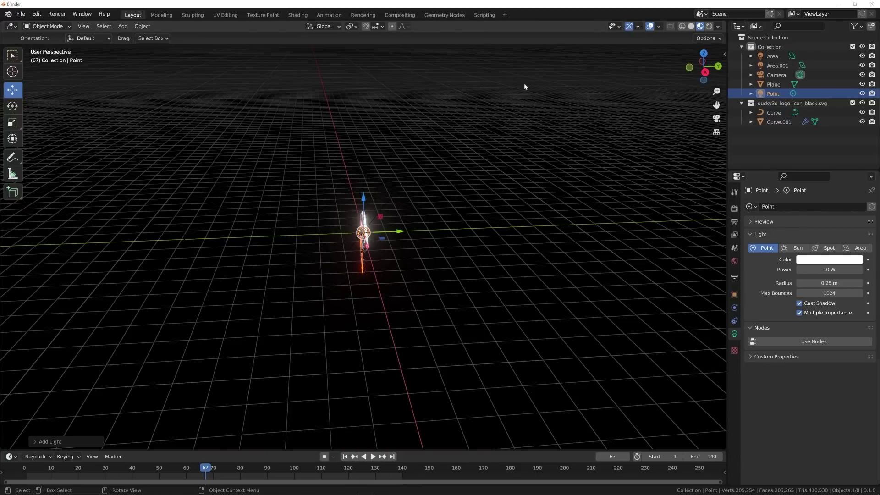
scroll(412, 228, "down", 4)
left_click_drag(400, 236, 631, 181)
middle_click_drag(630, 180, 688, 63)
left_click(691, 27)
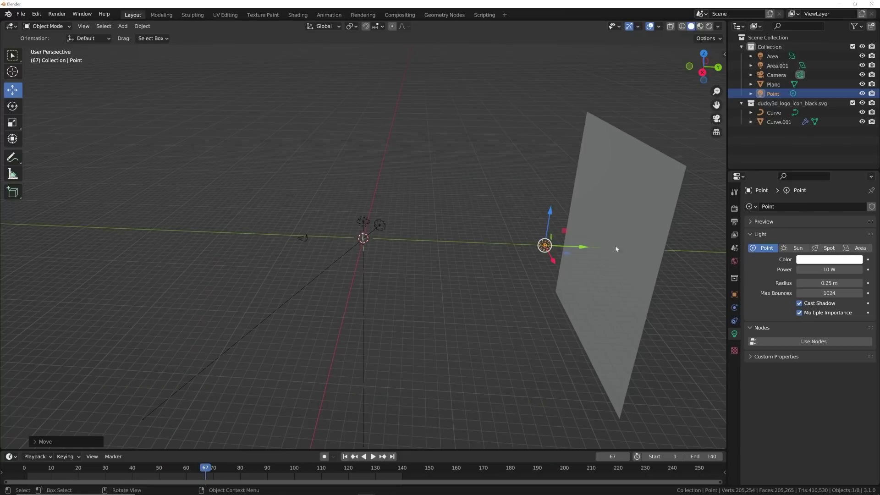
left_click_drag(583, 248, 609, 249)
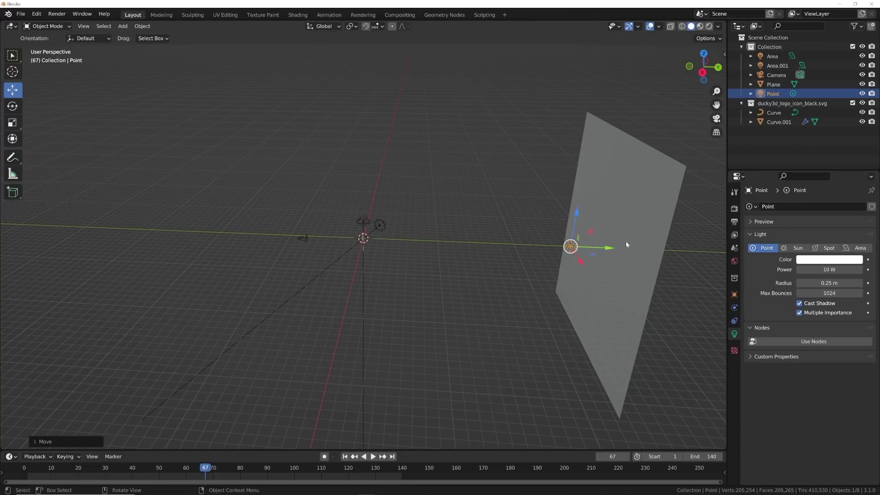
Step: From the camera view, raise the point light to about 212 W, tint it pale blue, and open the Shading workspace
key("KP_0")
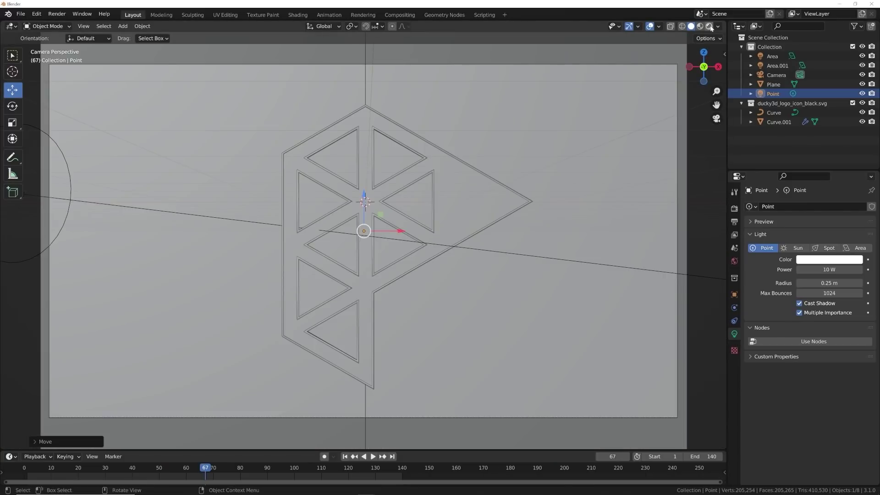
left_click(700, 26)
mouse_move(829, 270)
left_mouse_down()
mouse_move(848, 270)
mouse_move(838, 269)
left_mouse_up()
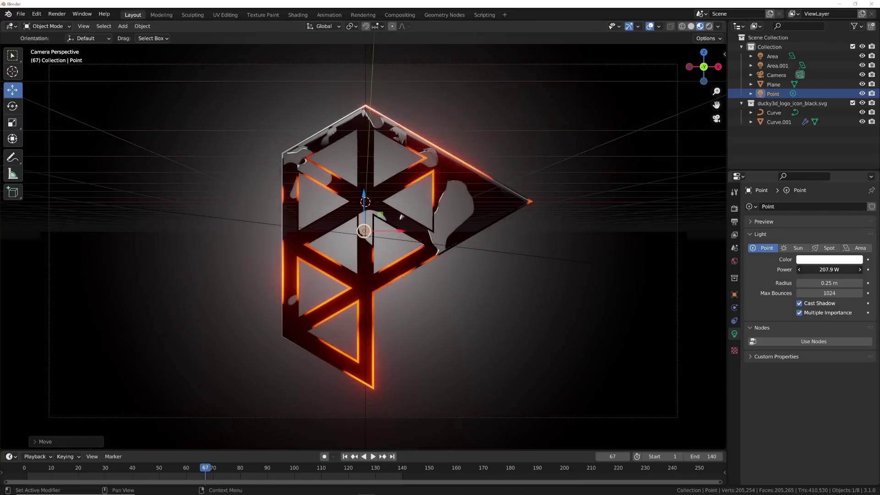
left_click(826, 261)
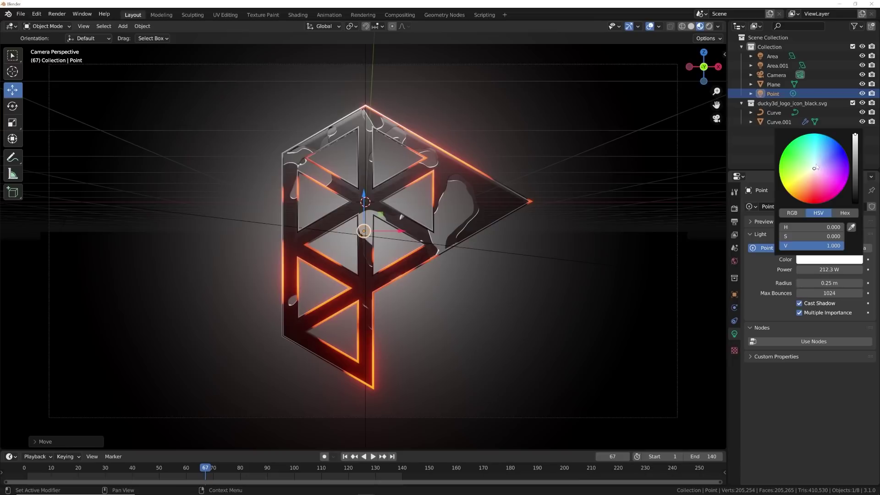
left_click(816, 164)
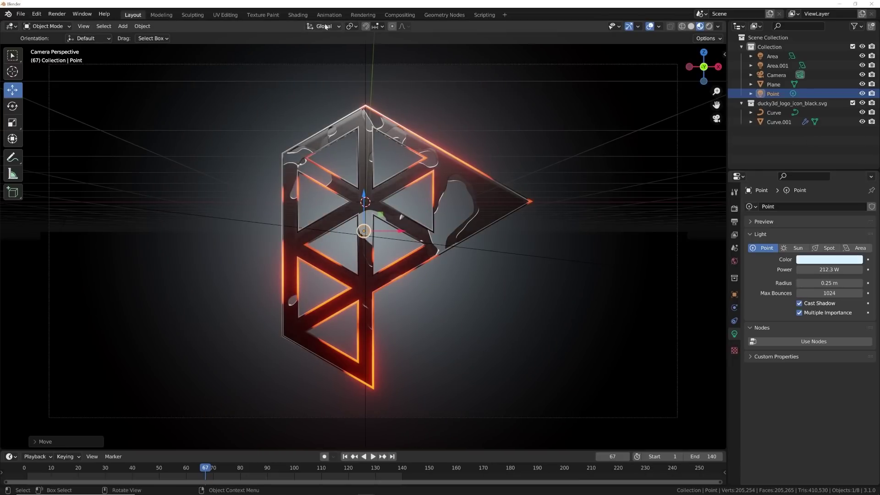
left_click(298, 15)
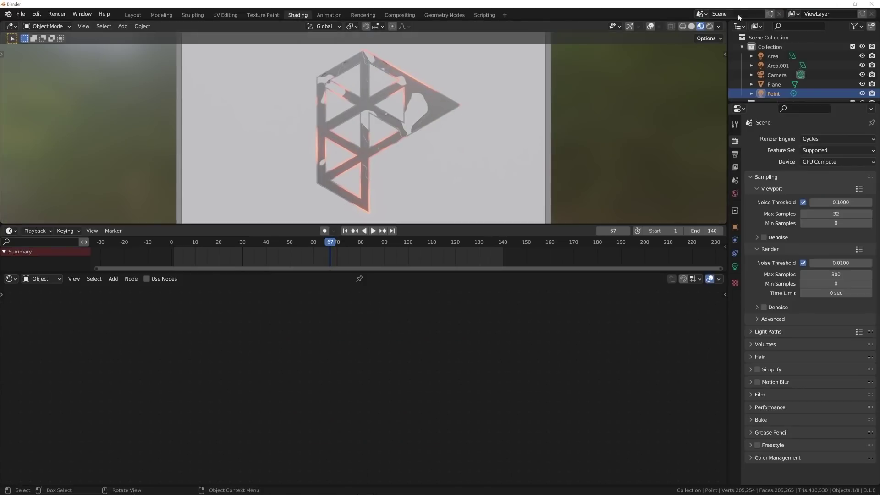
Step: Light the viewport preview with the scene lights and scene world
left_click(719, 27)
left_click(666, 72)
left_click(667, 81)
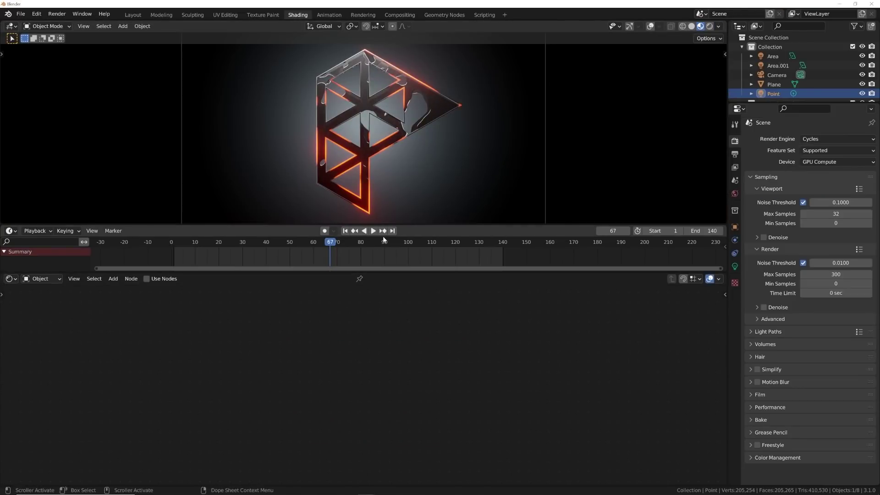
Step: Make the Plane's material fully metallic (1.0) with a darker grey base colour
left_click(502, 147)
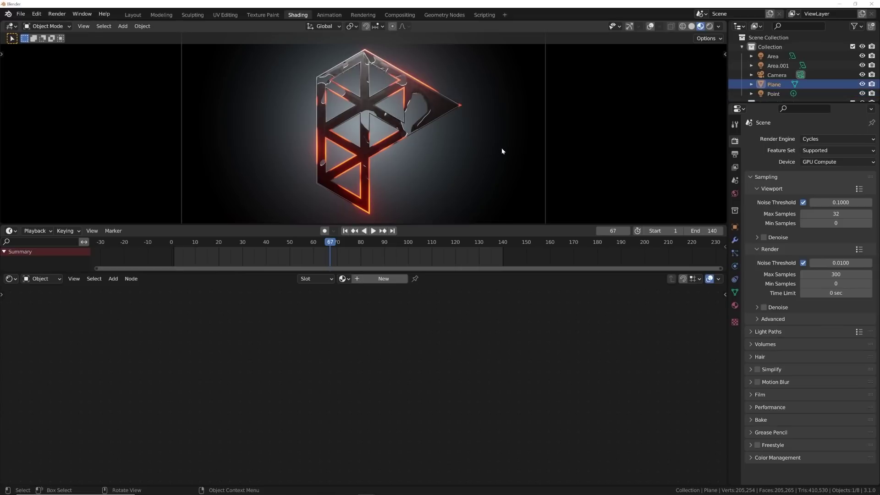
middle_click_drag(544, 374, 378, 286)
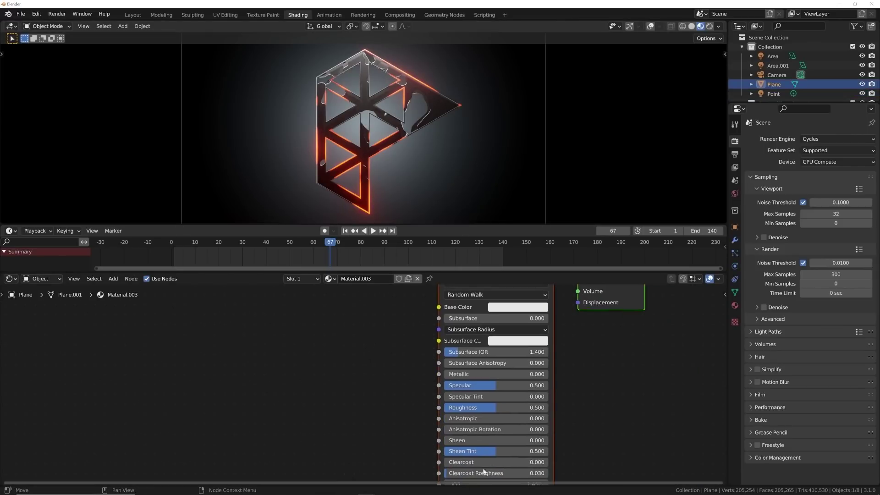
left_click_drag(471, 376, 549, 372)
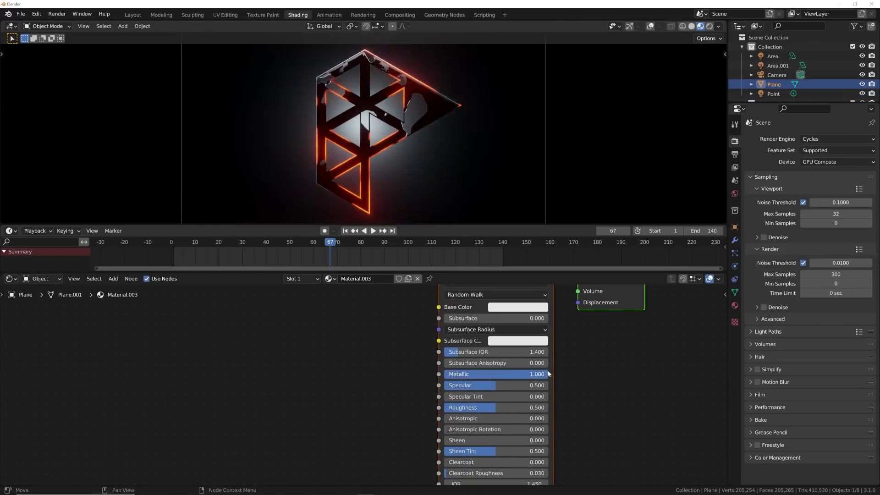
left_click(518, 307)
left_click(573, 189)
mouse_move(573, 189)
left_mouse_down()
mouse_move(573, 201)
mouse_move(573, 194)
left_mouse_up()
middle_click_drag(376, 411, 369, 359)
Step: Preview in Rendered shading with the scene world as the black background
left_click(710, 26)
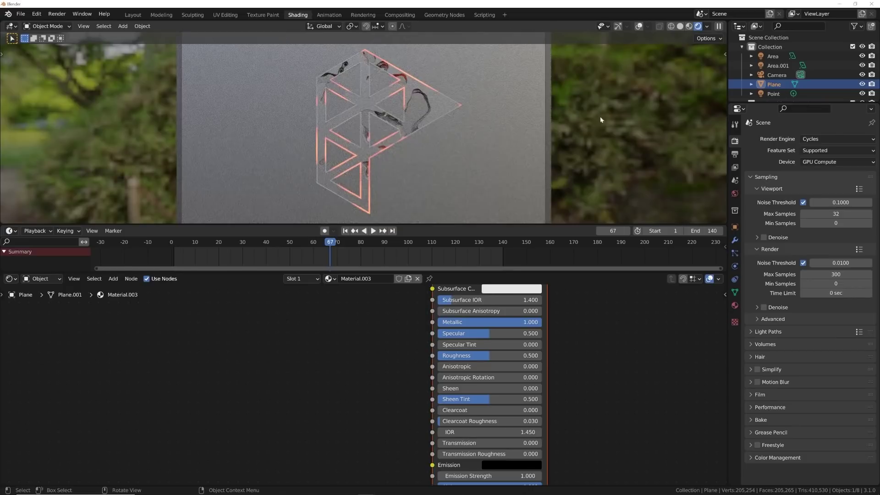
left_click(708, 26)
left_click(655, 79)
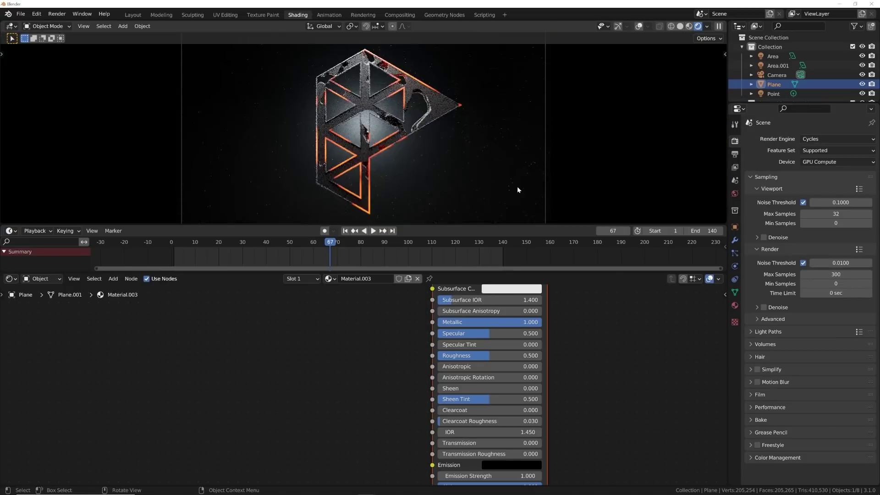
Step: Nudge the point light's Y location to 27.242 m and set its power to 500 W
left_click(774, 94)
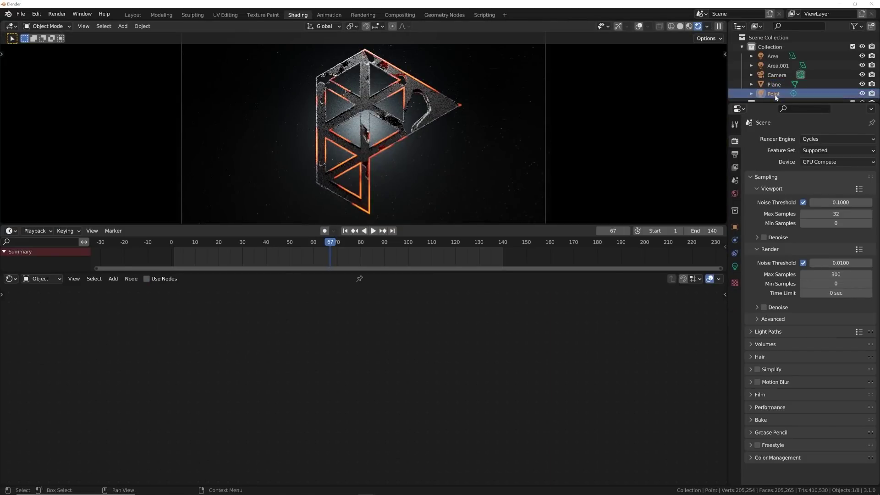
left_click(735, 227)
left_click_drag(828, 176, 853, 177)
left_click(735, 266)
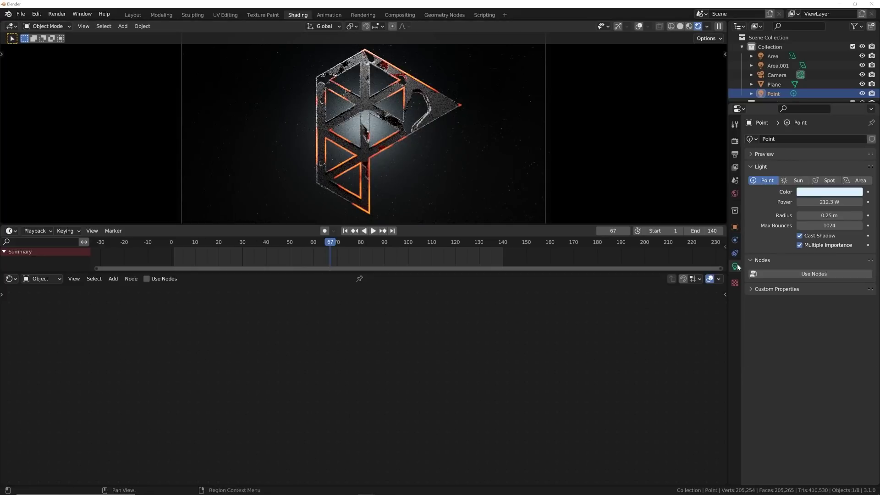
left_click(830, 202)
type("5000")
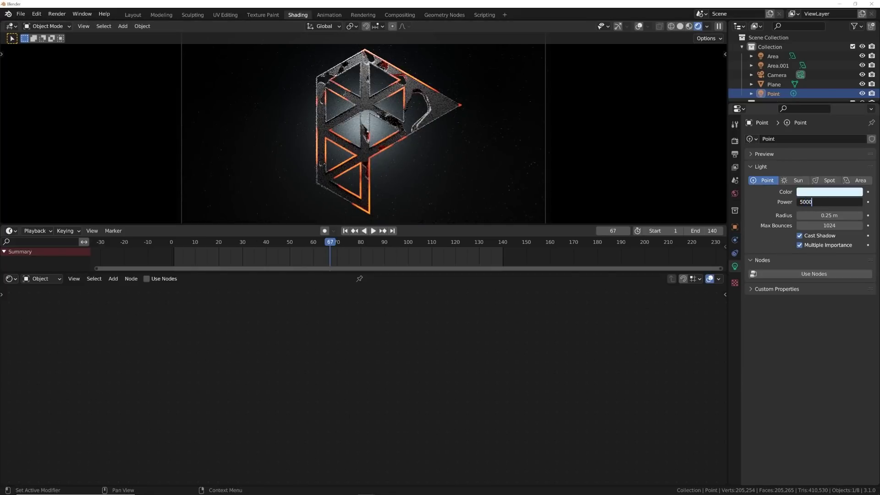
key("Return")
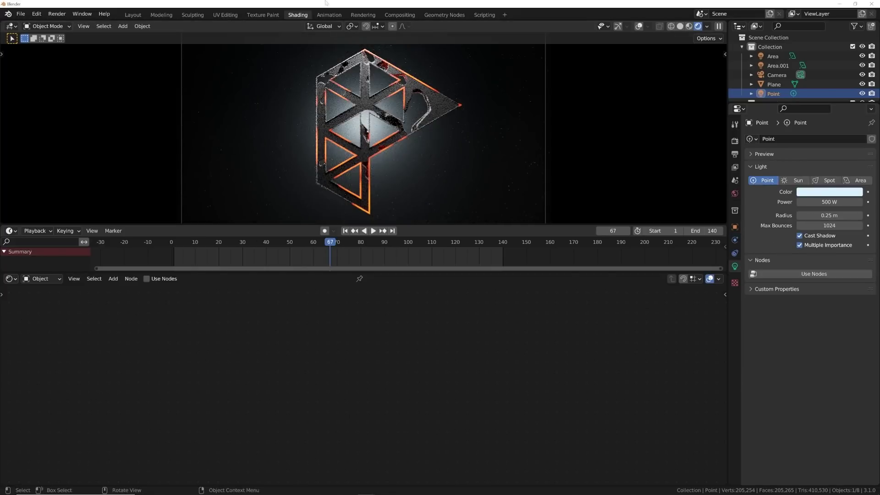
Step: In Solid shading with overlays and gizmos on, move the point light further left
left_click(681, 26)
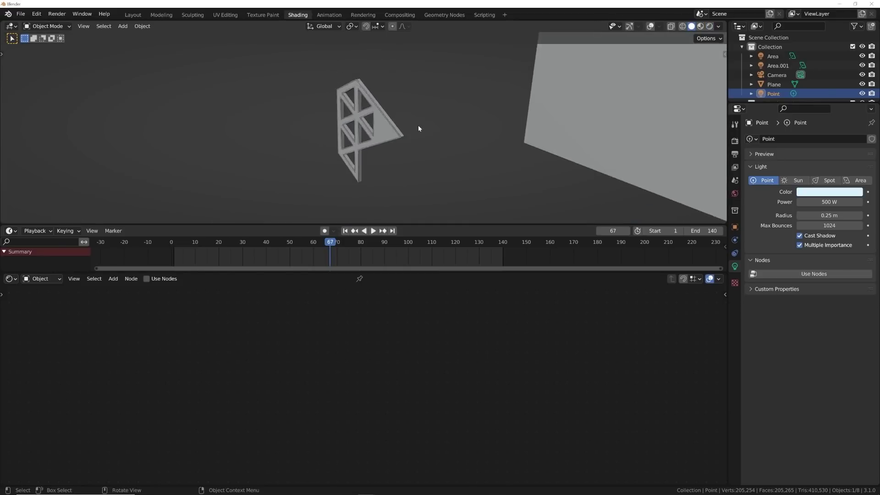
left_click(649, 26)
left_click(630, 27)
scroll(573, 103, "down", 4)
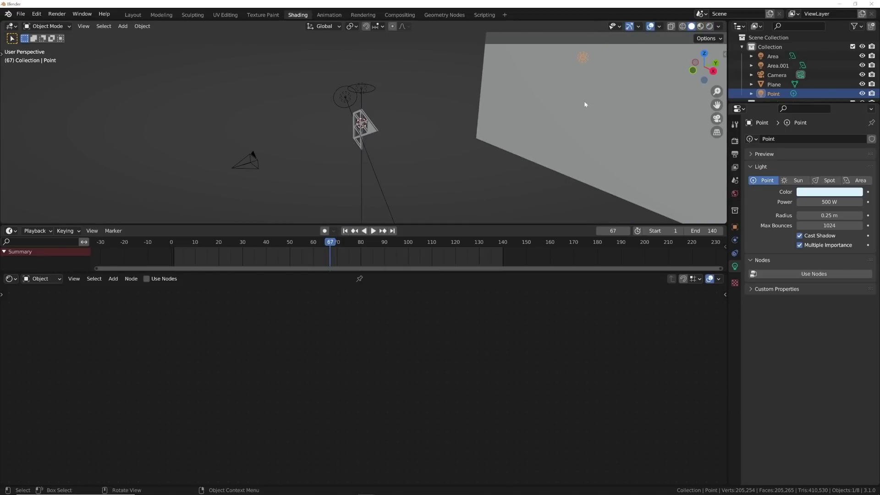
left_click(594, 83)
middle_click_drag(596, 75, 565, 159, "shift")
left_click(461, 127)
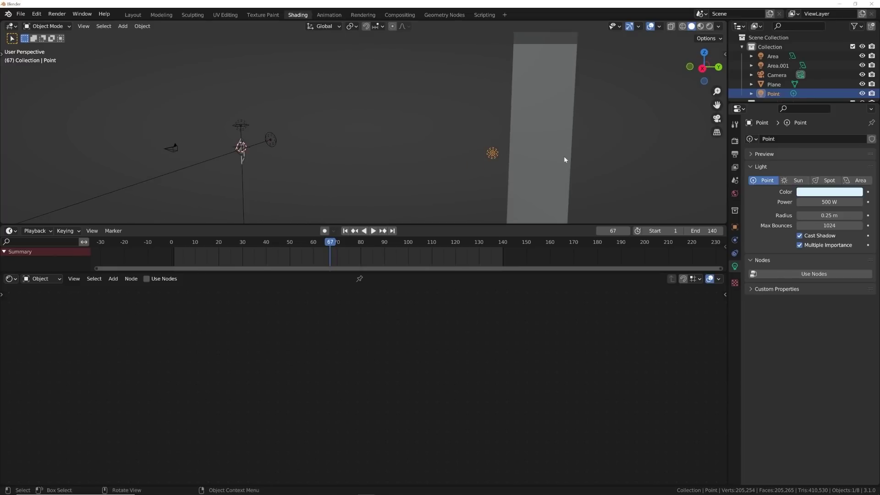
key("g")
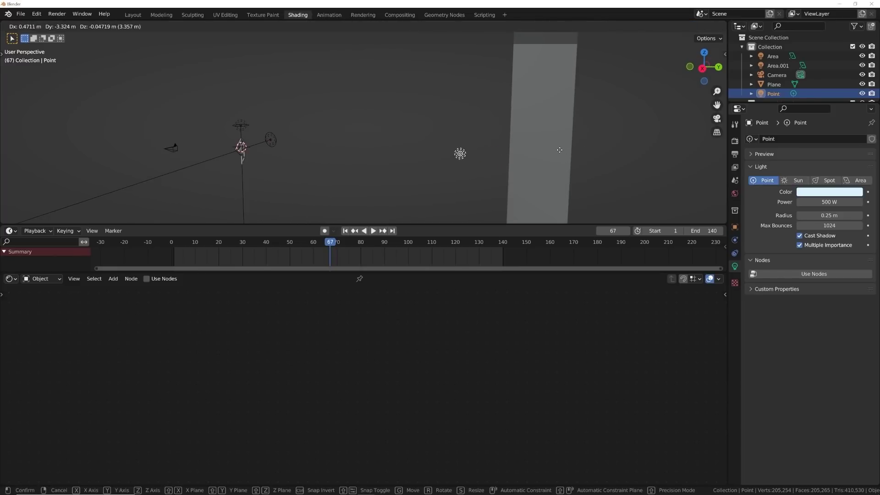
left_click(514, 150)
Step: Return to the camera view and check it in Rendered, then Material Preview shading
key("KP_0")
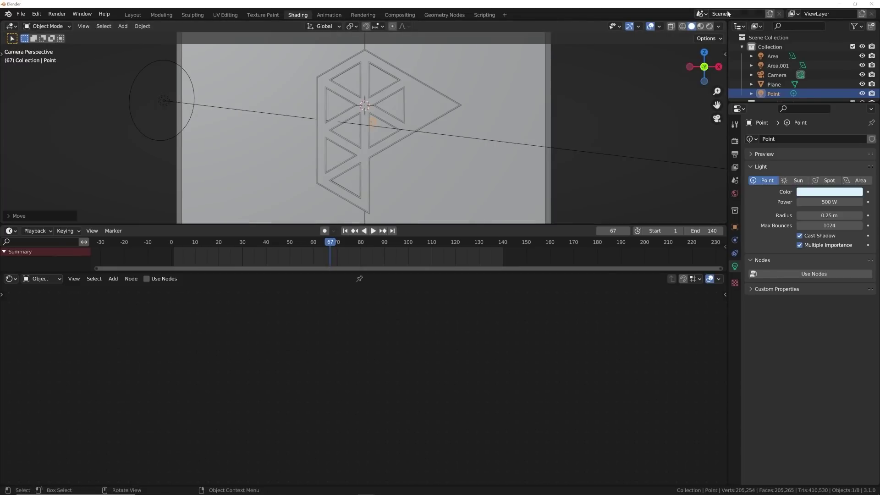
left_click(709, 27)
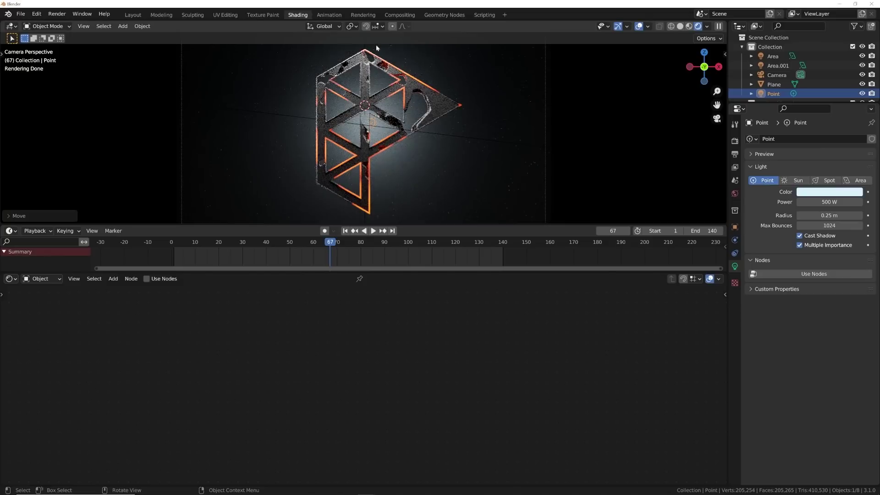
left_click(681, 26)
left_click(700, 26)
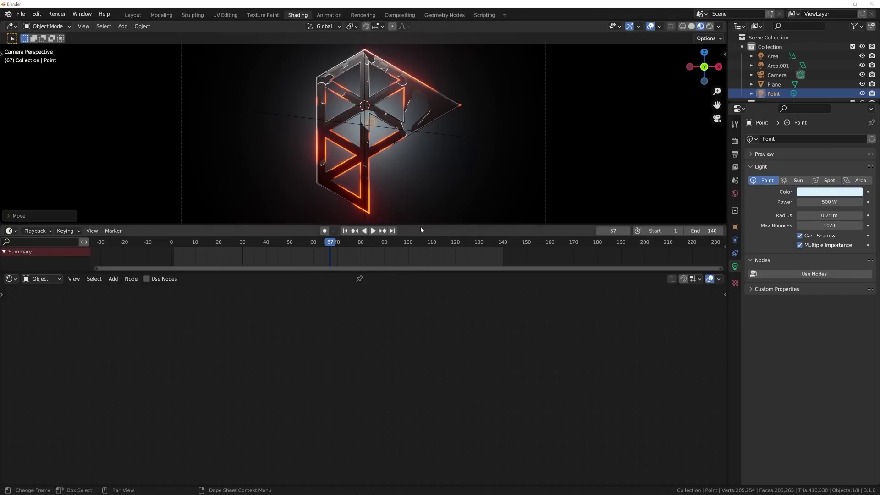
Step: Add a Bump node to the Plane's material, feeding the shader's Normal input
left_click(428, 172)
scroll(329, 359, "up", 2)
key("shift+a")
left_click(298, 318)
type("Bu")
key("Return")
left_click(347, 434)
left_click_drag(344, 427, 381, 434)
Step: Drive the Bump Height with a Manhattan Voronoi Texture's Color and inspect the result
middle_click_drag(239, 370, 307, 306)
key("shift+a")
left_click(306, 307)
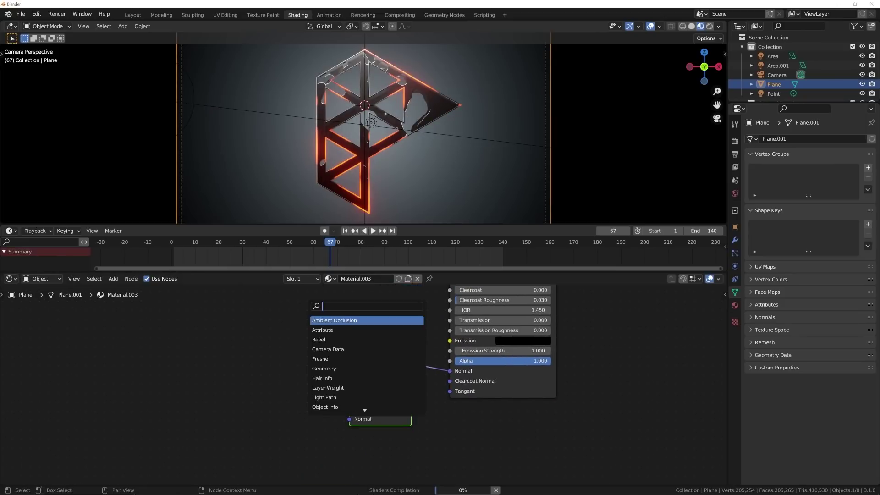
type("VOR")
key("Return")
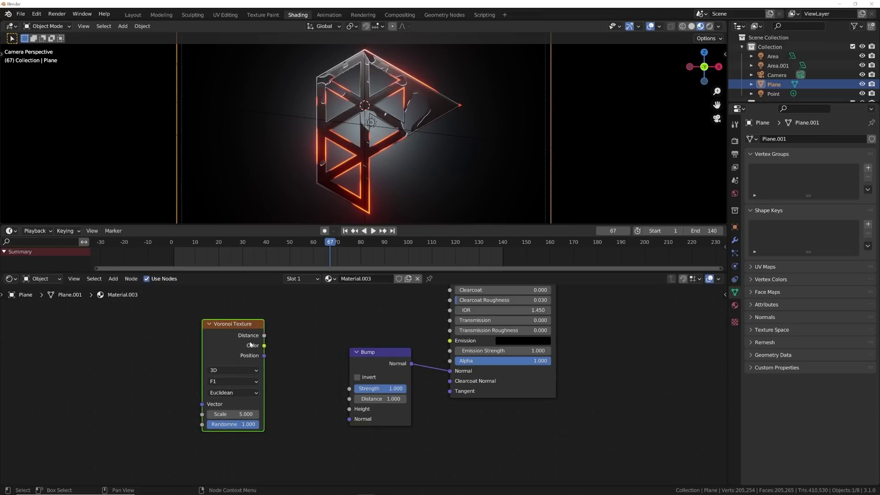
left_click_drag(264, 347, 349, 409)
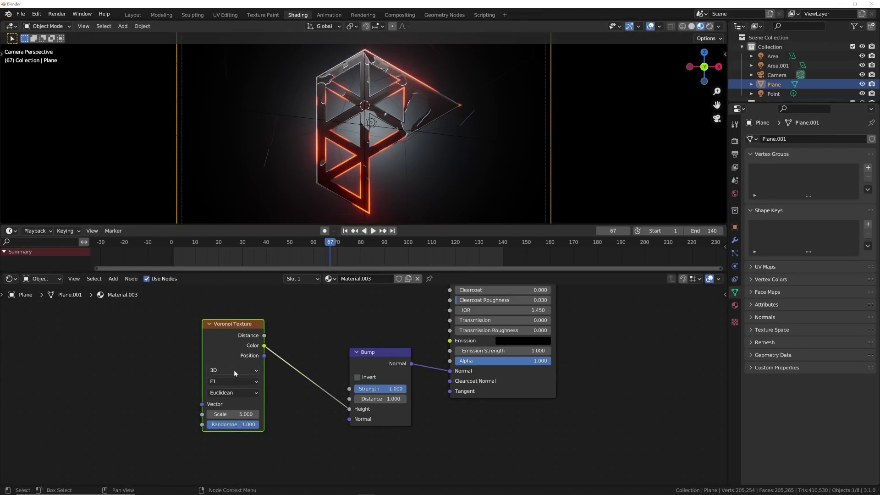
left_click(237, 393)
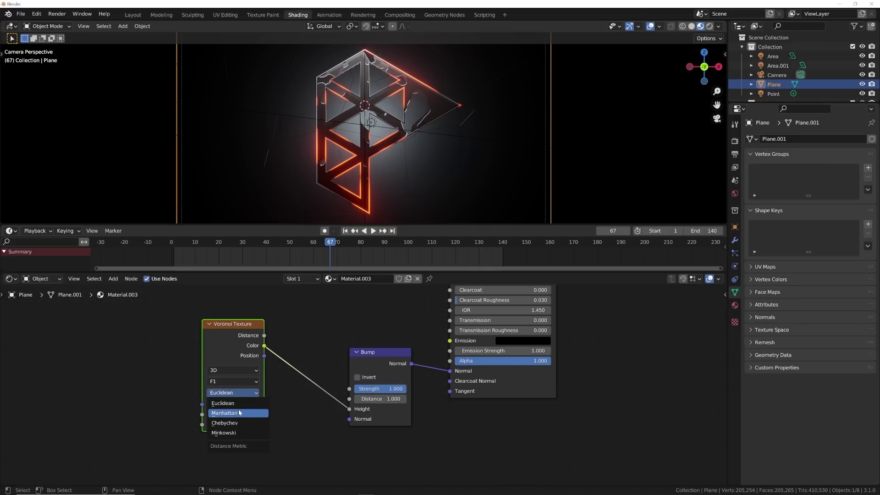
left_click(224, 413)
scroll(393, 158, "up", 1)
scroll(399, 159, "up", 1)
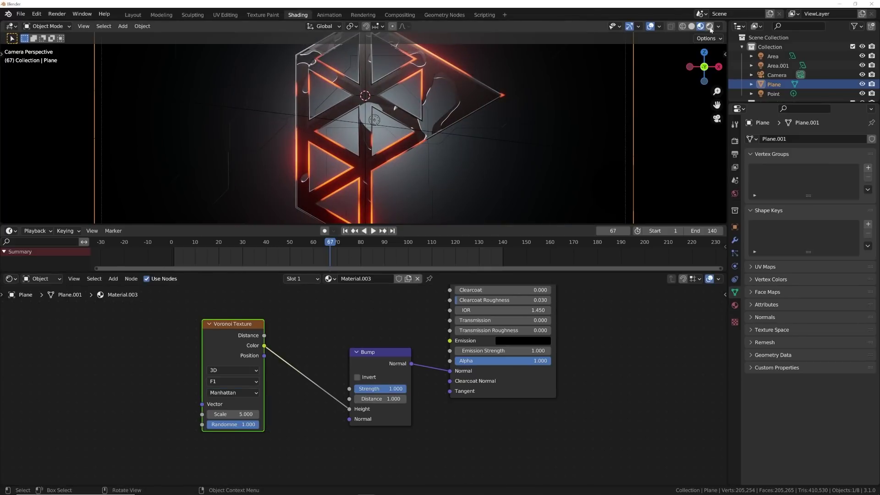
scroll(433, 136, "down", 1)
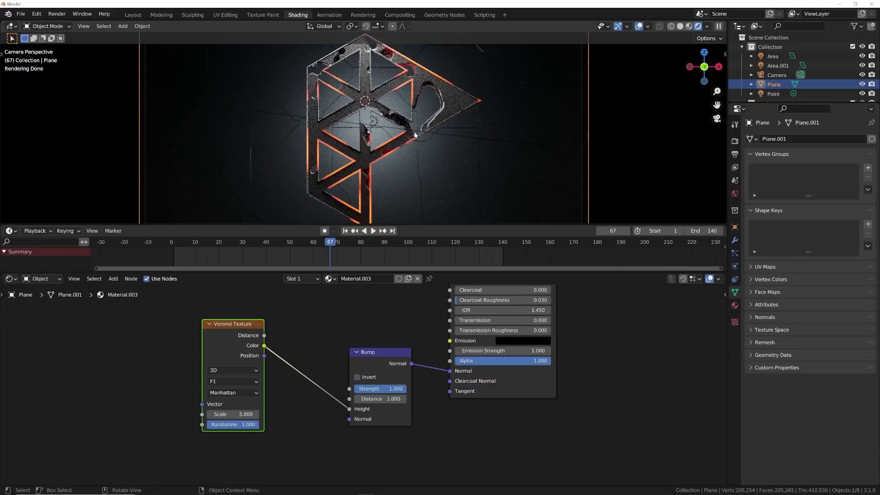
scroll(426, 114, "down", 1)
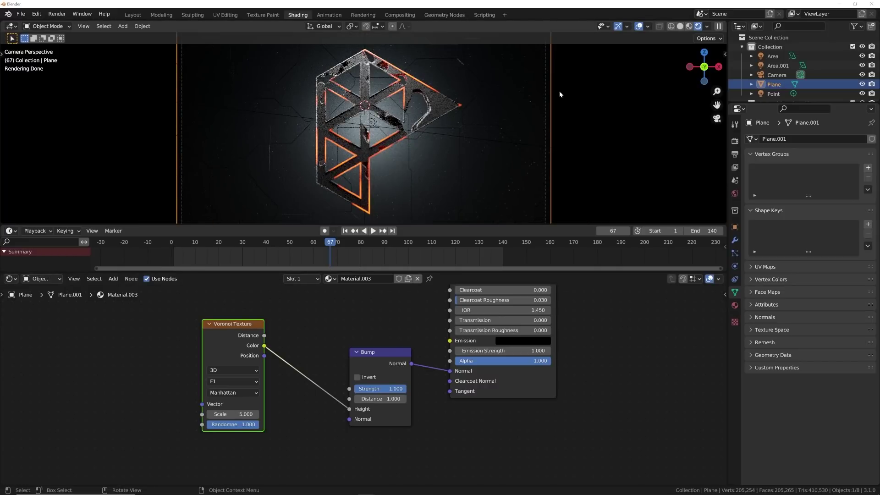
Step: Set the area light's power to 800 W
left_click(774, 57)
left_click(825, 201)
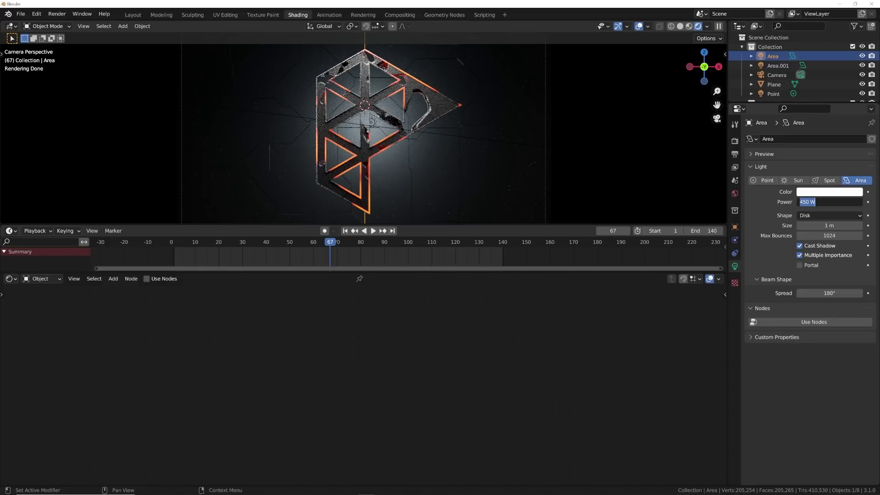
type("800")
key("Return")
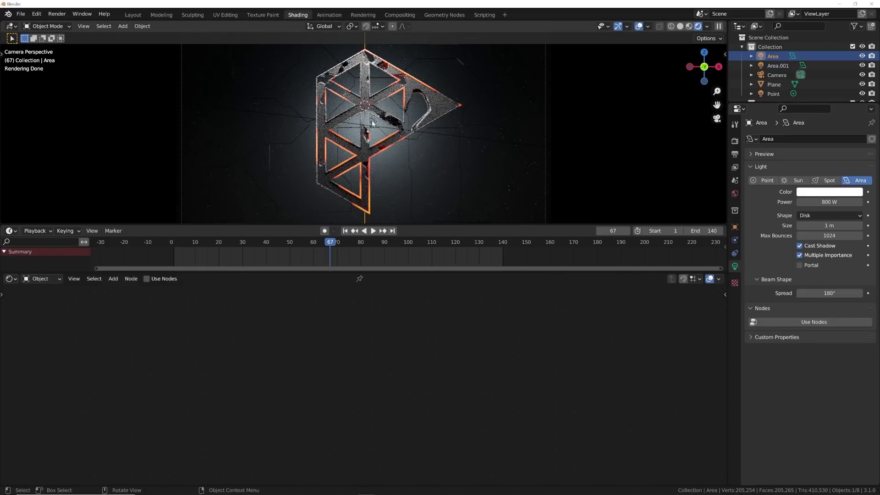
Step: Switch to Solid shading and render a test still of frame 67, then close it
left_click(680, 26)
left_click(60, 17)
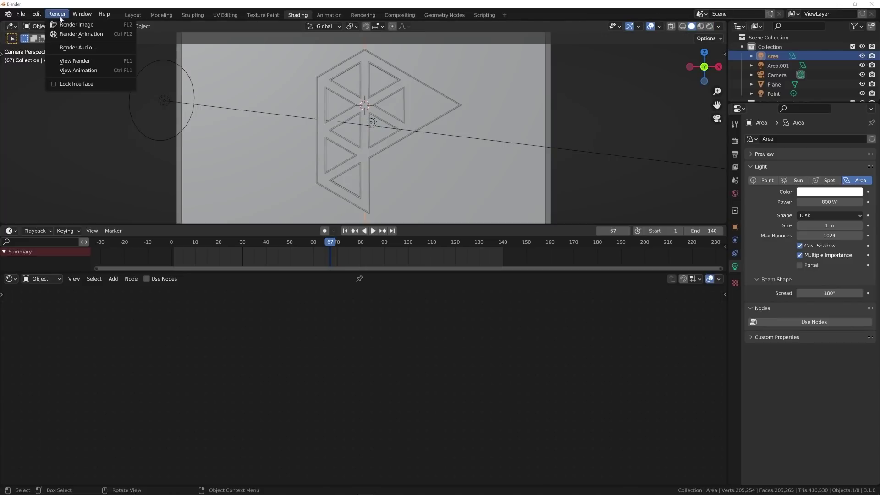
left_click(68, 24)
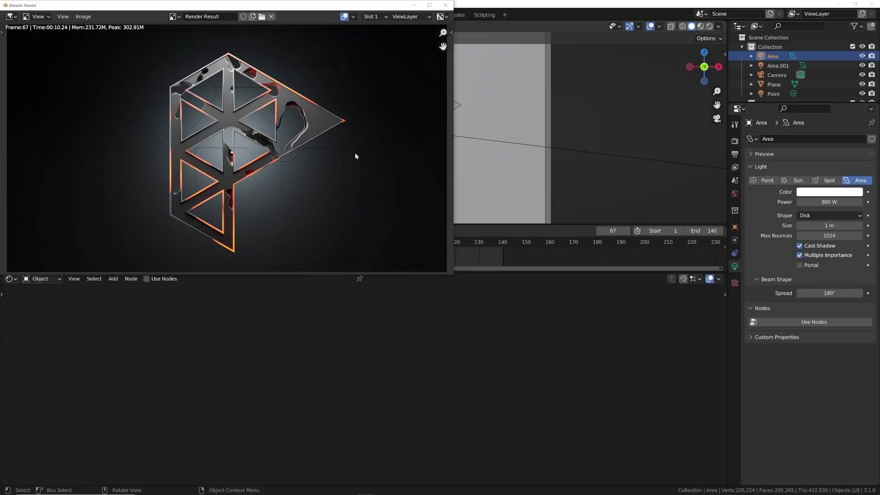
left_click(445, 5)
Step: Set the curve material's Emission Strength to 80, checking the glow in Rendered shading
left_click(430, 120)
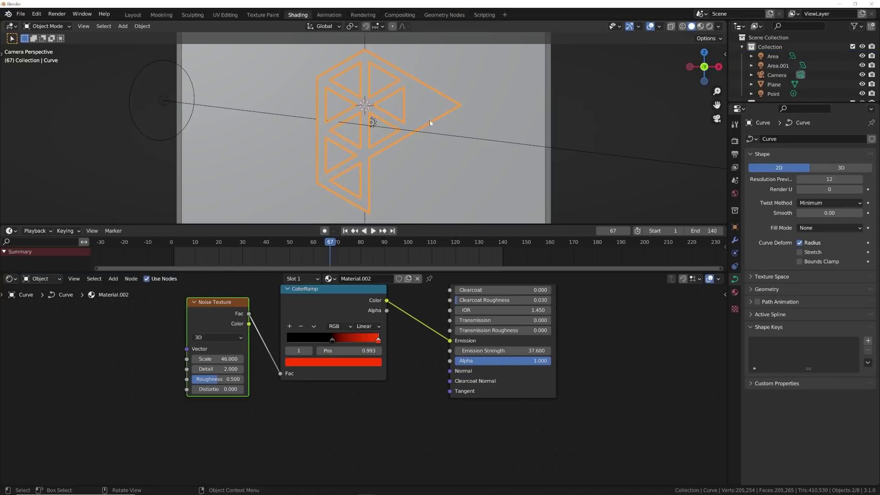
double_click(530, 350)
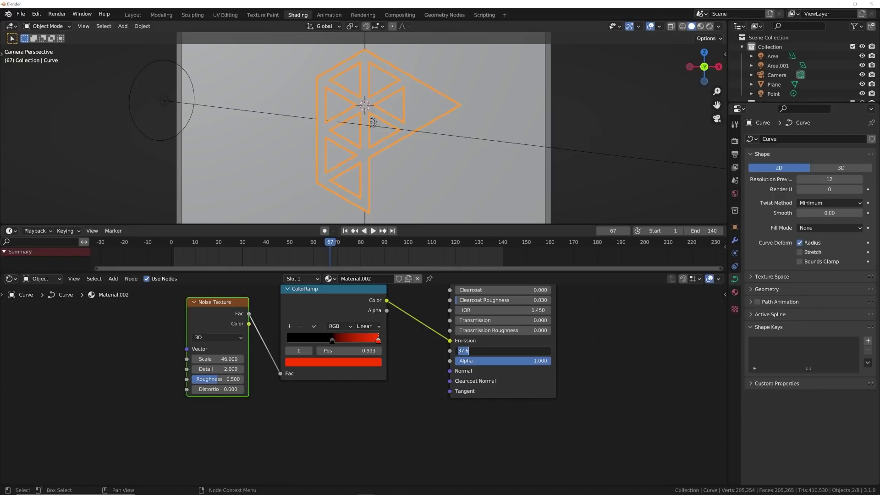
key("Return")
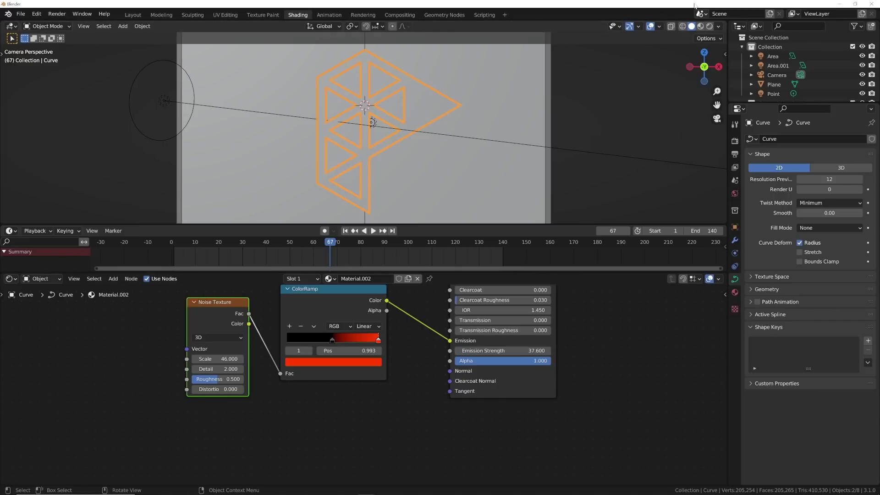
left_click(709, 26)
left_click(638, 27)
left_click(619, 27)
double_click(517, 351)
type("80")
key("Return")
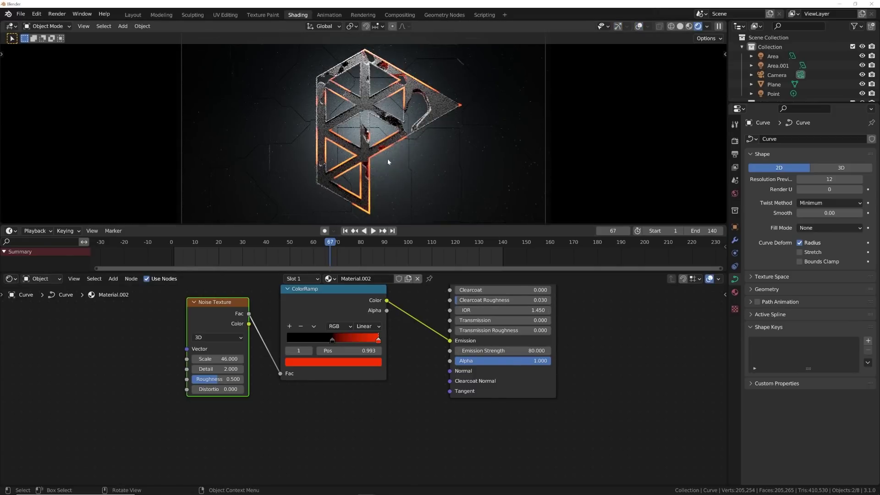
left_click(679, 26)
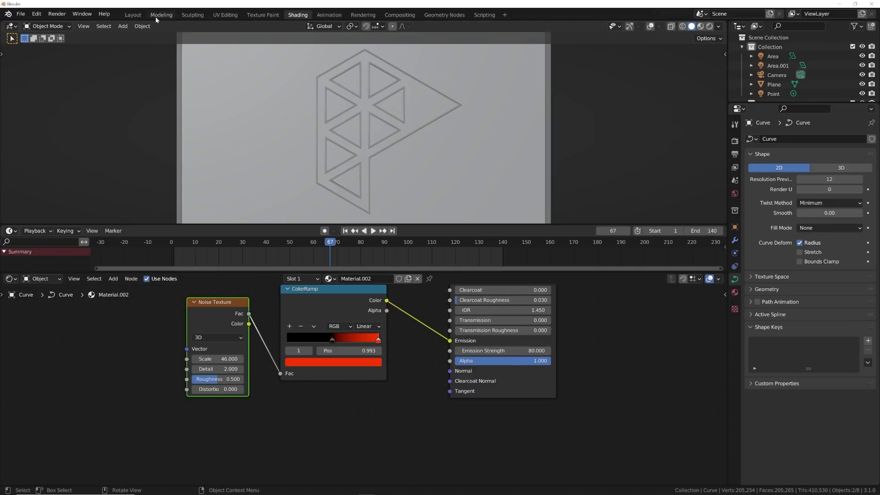
Step: Render a still of the current frame and close the render window
left_click(52, 15)
left_click(57, 24)
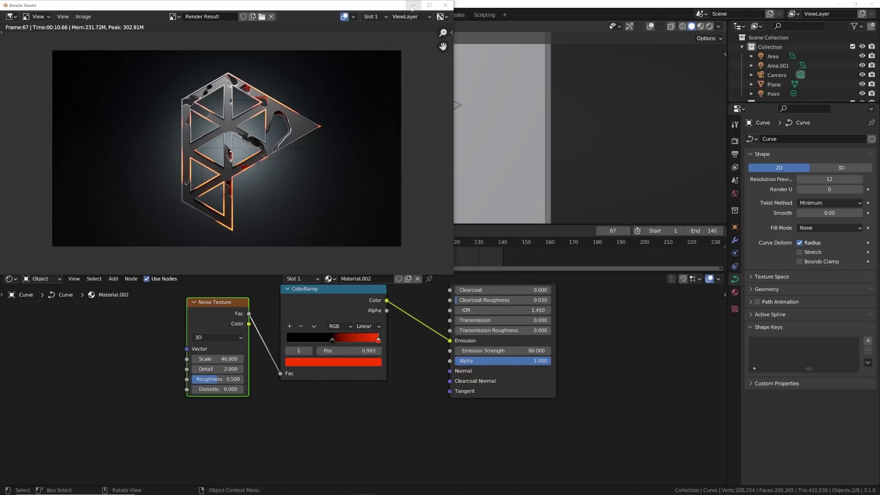
left_click(448, 4)
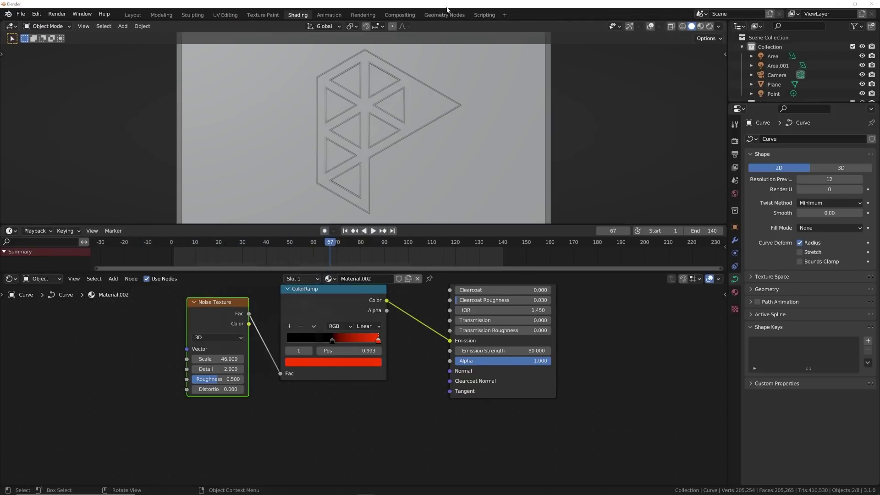
Step: In the Compositing workspace, enable Use Nodes and add a Viewer node
left_click(394, 15)
left_click(118, 27)
key("shift+a")
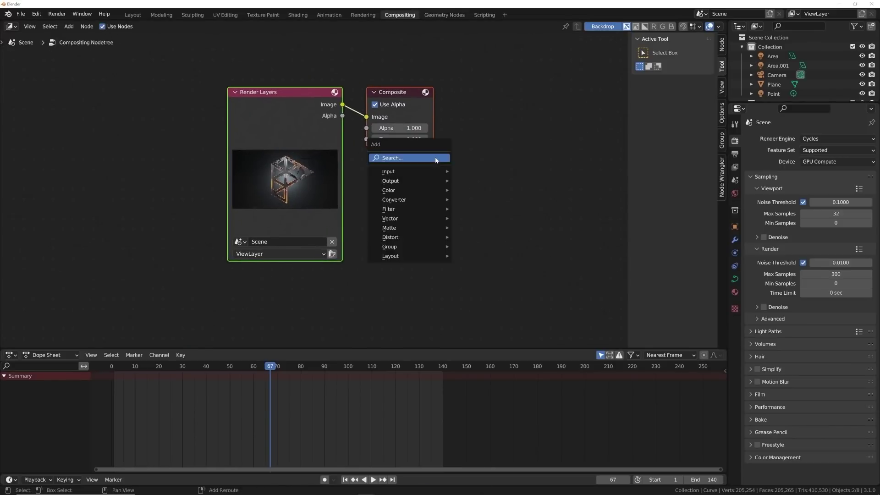
left_click(436, 158)
type("VIE")
key("Return")
left_click(418, 188)
Step: Route Render Layers' Image to both Viewer and Composite via a reroute, and tidy the nodes
left_click_drag(342, 105, 387, 198)
key("Escape")
left_click_drag(342, 104, 393, 198)
left_click_drag(275, 92, 189, 117)
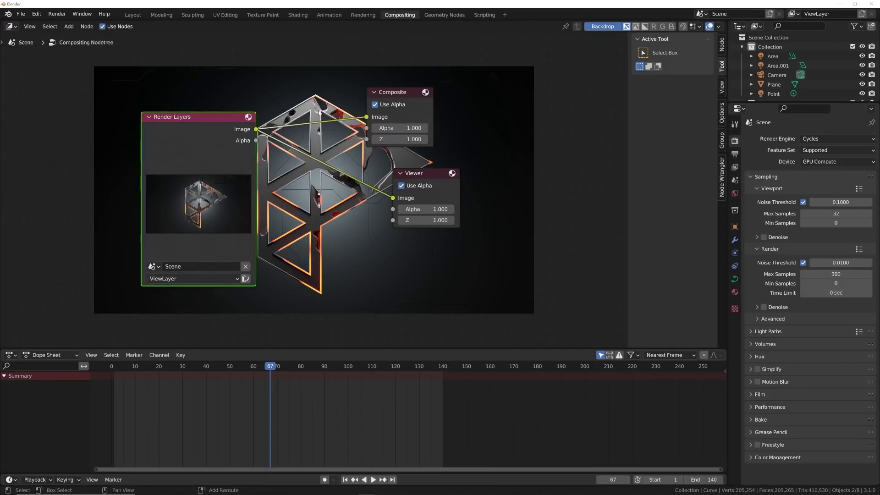
right_click_drag(320, 114, 295, 222, "shift")
middle_click_drag(290, 167, 446, 199)
left_click_drag(369, 166, 146, 165)
left_click_drag(572, 210, 554, 200)
left_click_drag(571, 119, 567, 98)
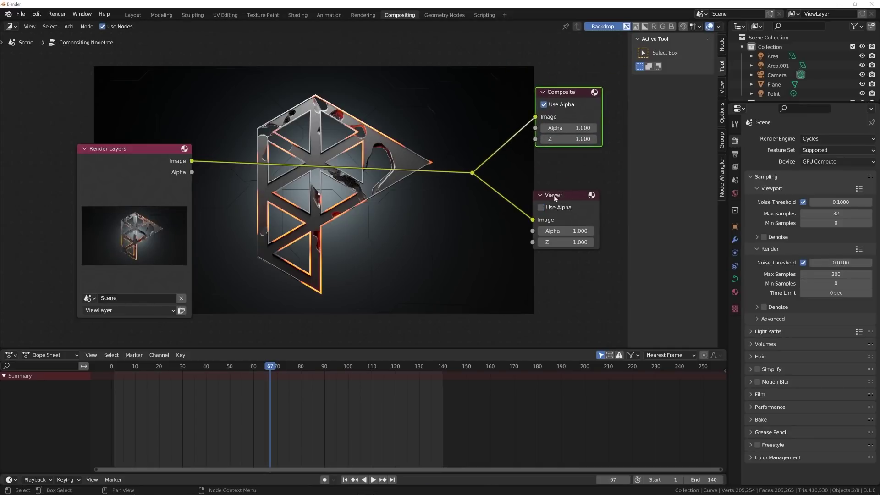
left_click_drag(567, 201, 568, 187)
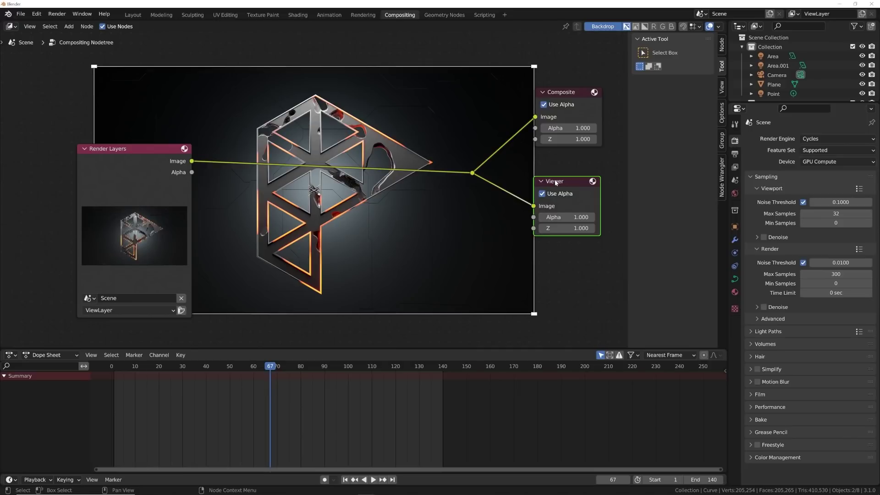
Step: Insert a Fog Glow Glare node into the render link and arrange the nodes
key("shift+a")
type("GL")
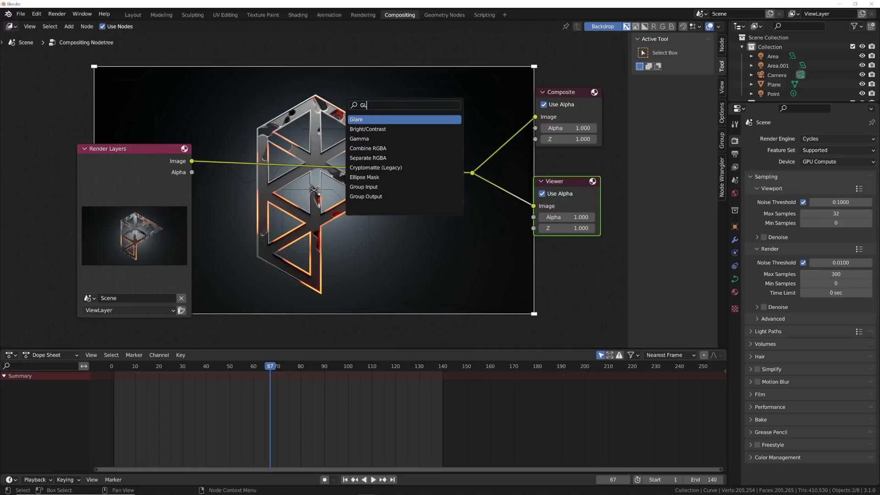
key("Return")
left_click(374, 163)
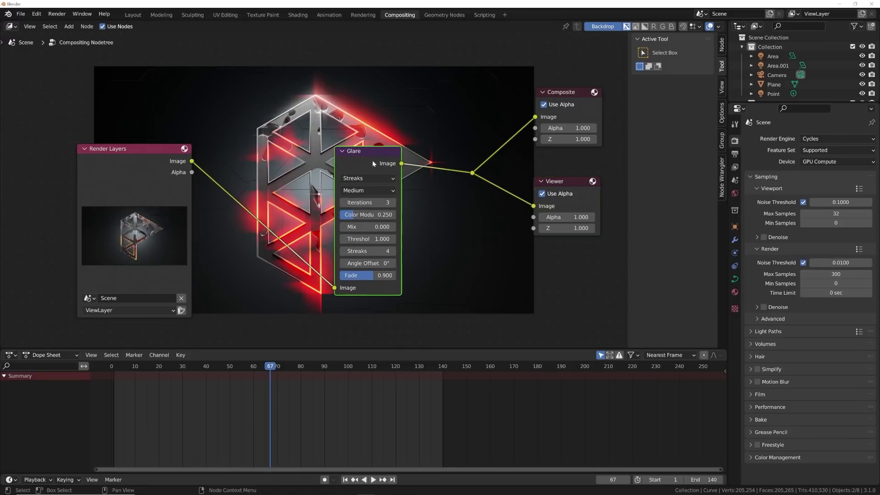
left_click(363, 181)
left_click(362, 190)
middle_click_drag(381, 154, 429, 173)
left_click_drag(202, 171, 130, 180)
left_click_drag(409, 173, 476, 164)
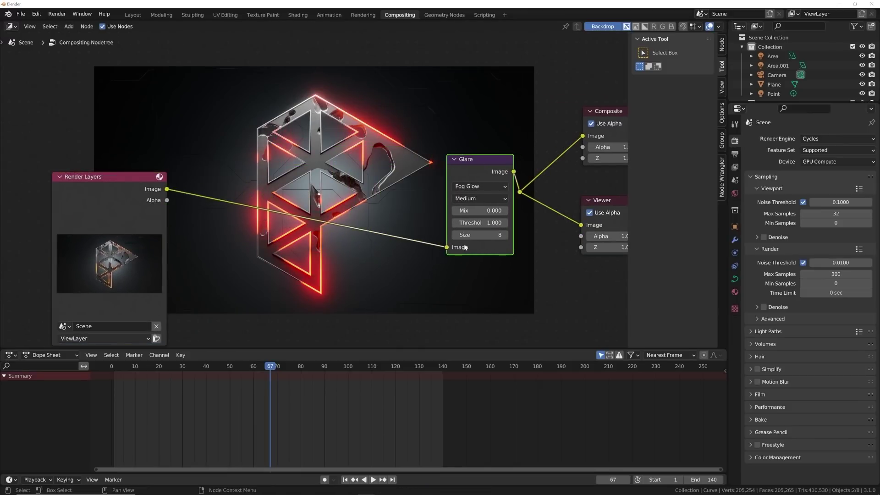
Step: Lower the Glare Mix to -0.6 and bring up the Output Properties
left_click(454, 211)
left_click(455, 211)
left_click(455, 211)
left_click(454, 211)
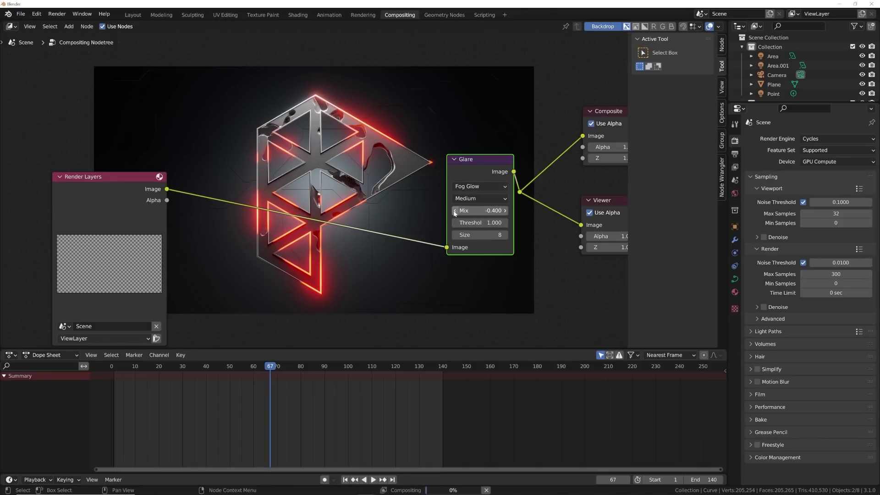
left_click(455, 211)
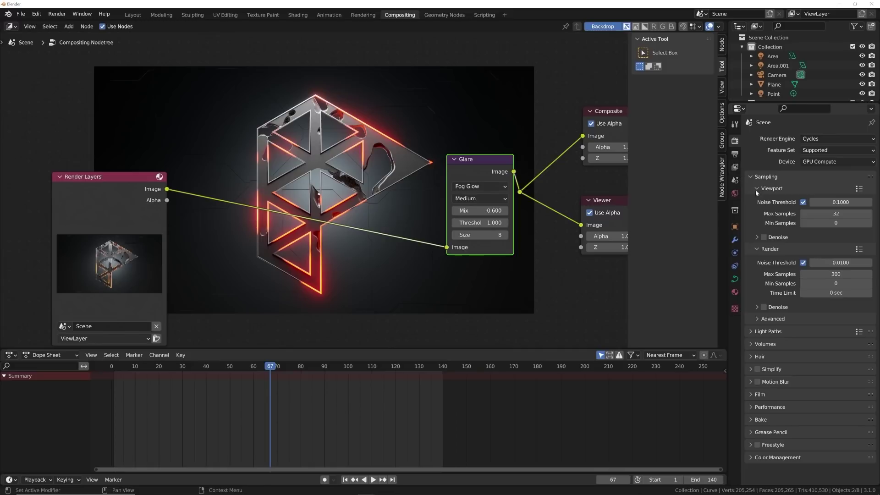
left_click(734, 154)
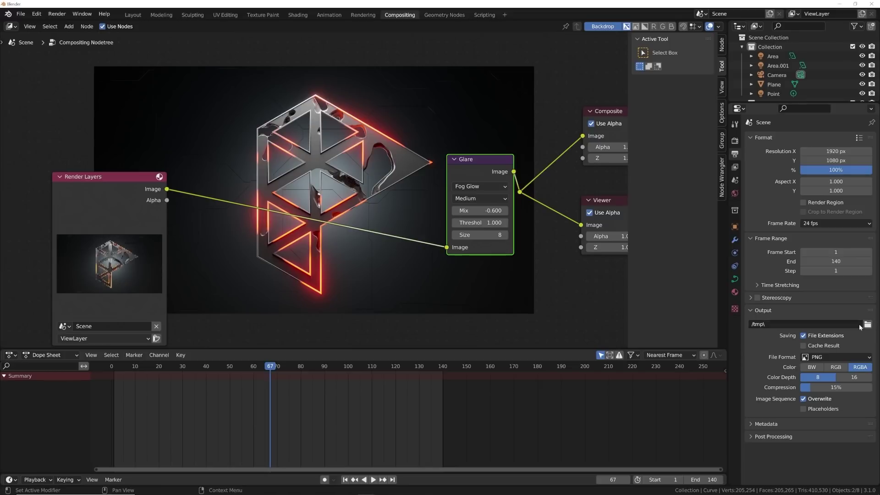
Step: Set the output to FFmpeg Video with an MPEG-4 container and Perceptually Lossless quality
left_click(821, 358)
left_click(819, 358)
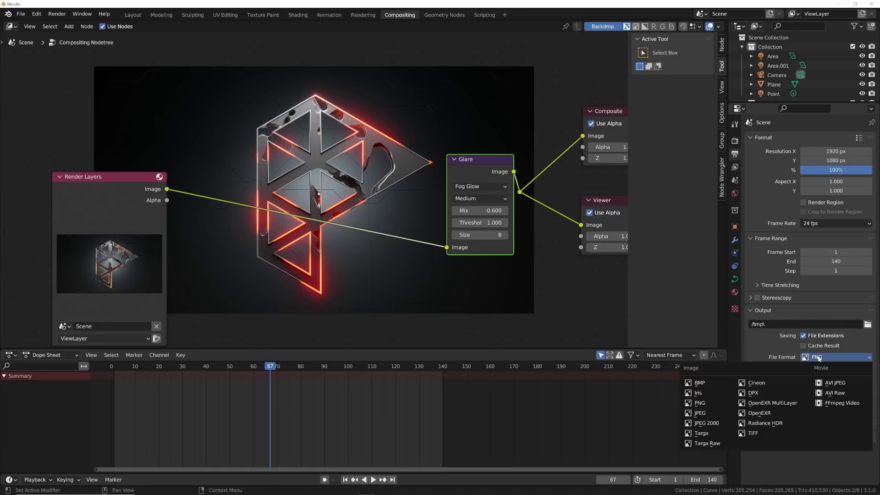
left_click(841, 403)
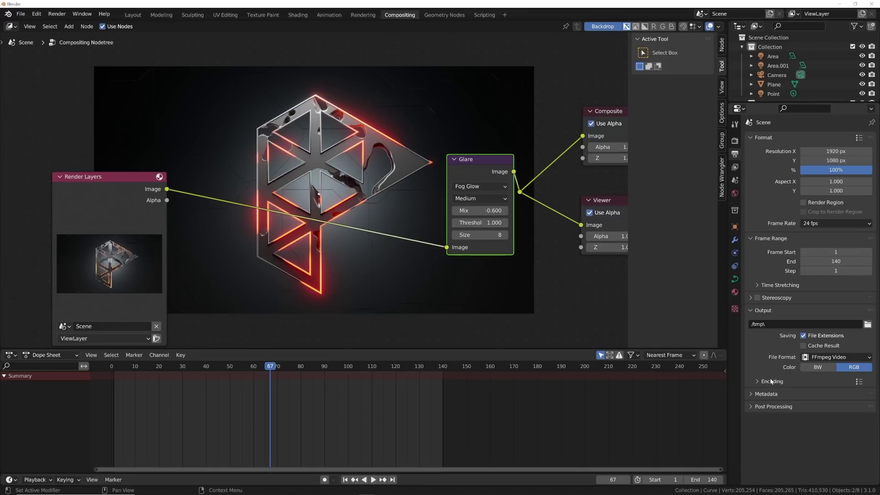
left_click(841, 383)
left_click(831, 395)
left_click(834, 365)
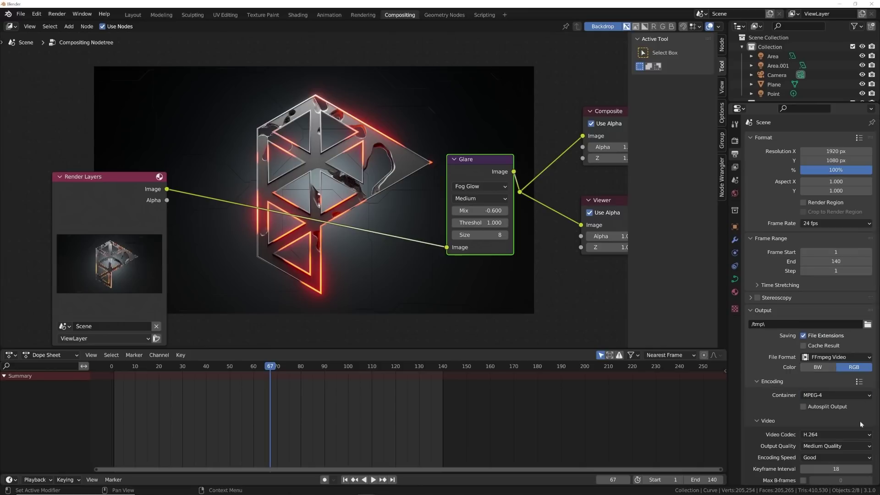
left_click(809, 446)
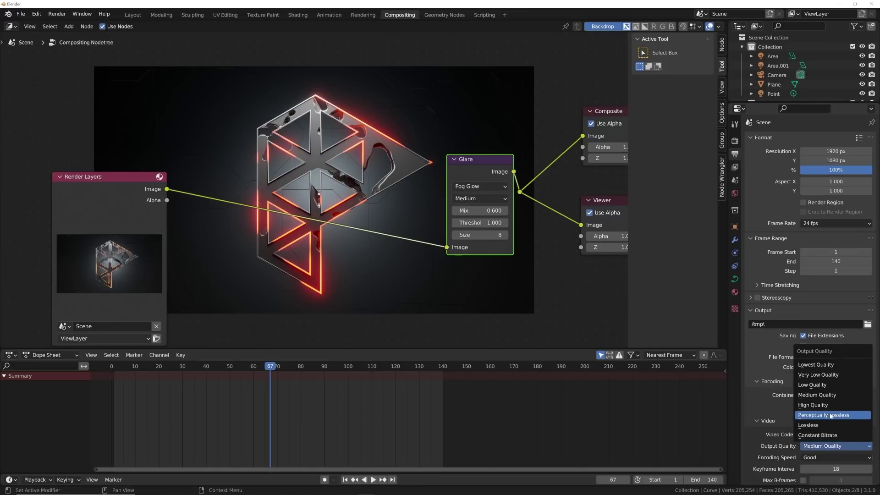
left_click(832, 416)
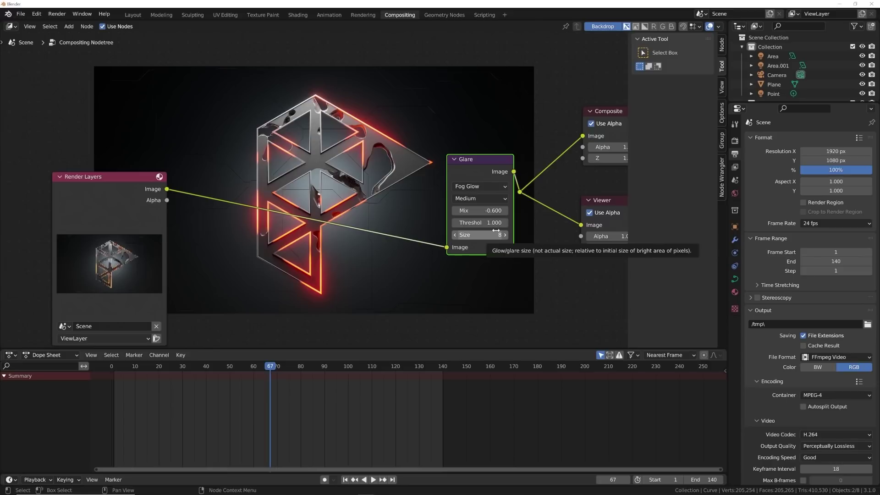